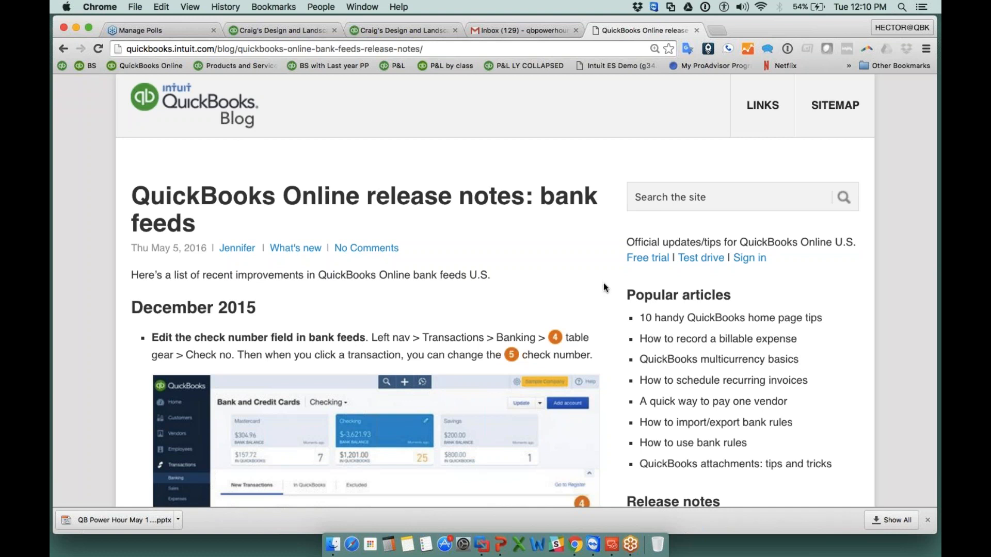
Step: Scroll through the bank feed release notes on the QuickBooks Blog
scroll(542, 278, down, 1)
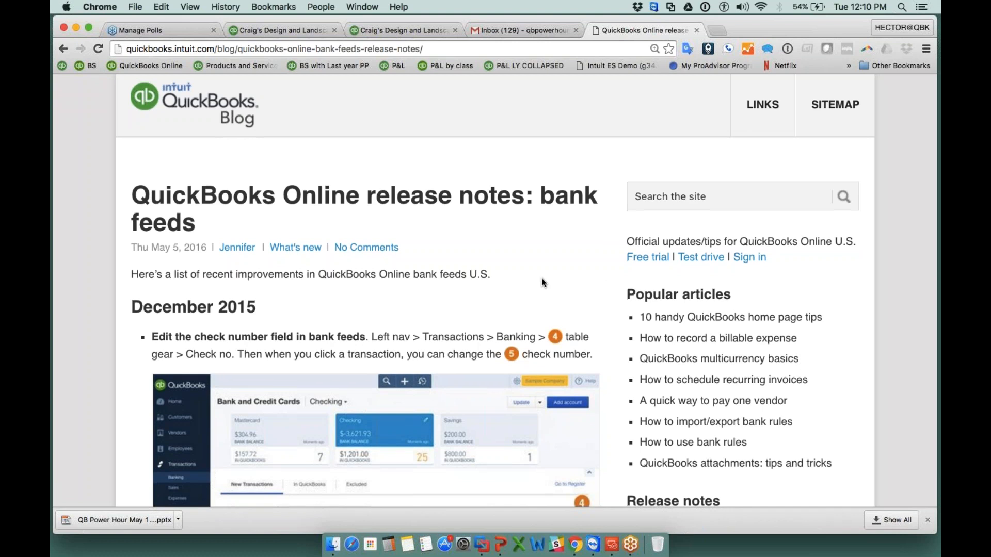
scroll(542, 283, down, 8)
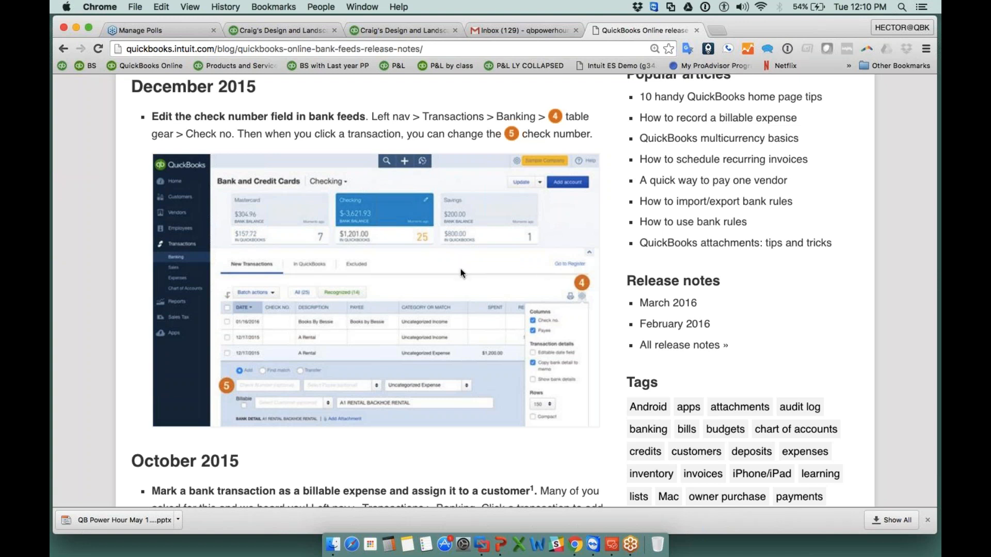
scroll(461, 273, down, 4)
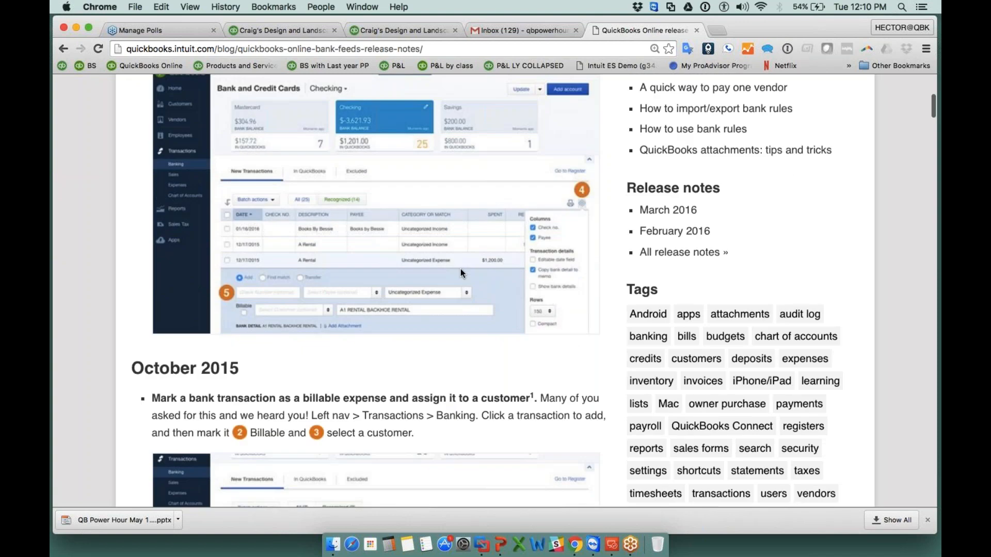
scroll(460, 269, down, 10)
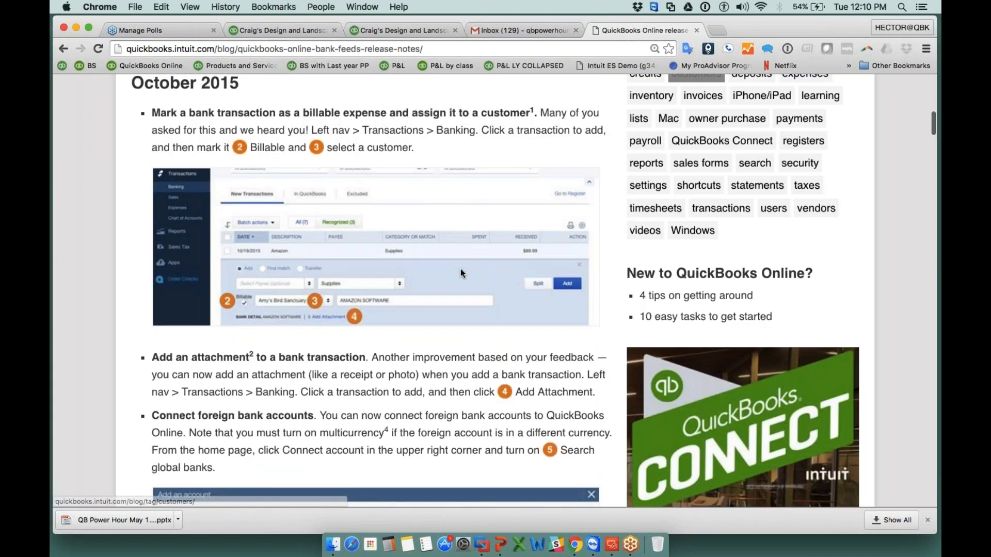
scroll(460, 268, up, 5)
Step: Switch to the QuickBooks company tab, go to Transactions > Banking, and start a new browser tab
click(349, 31)
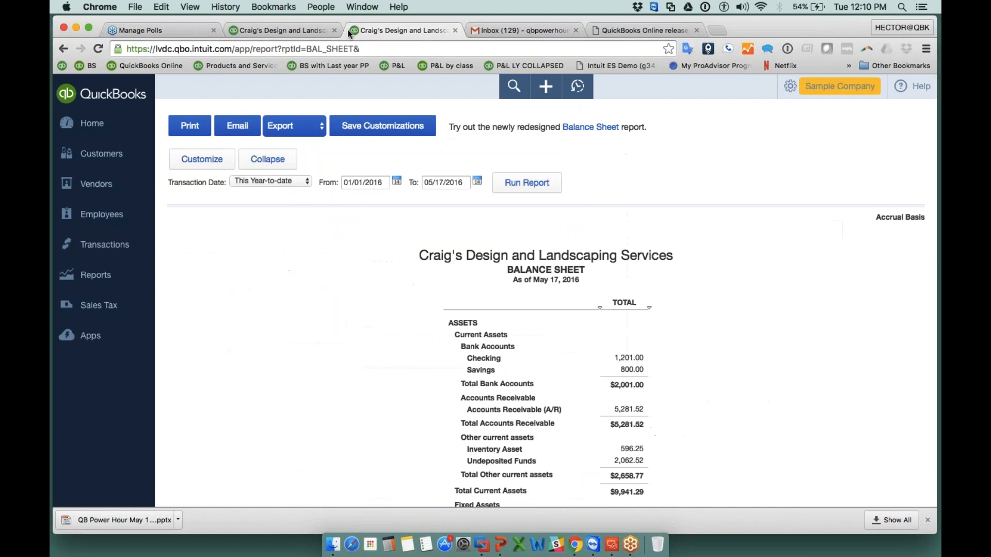
click(281, 30)
click(103, 244)
click(100, 272)
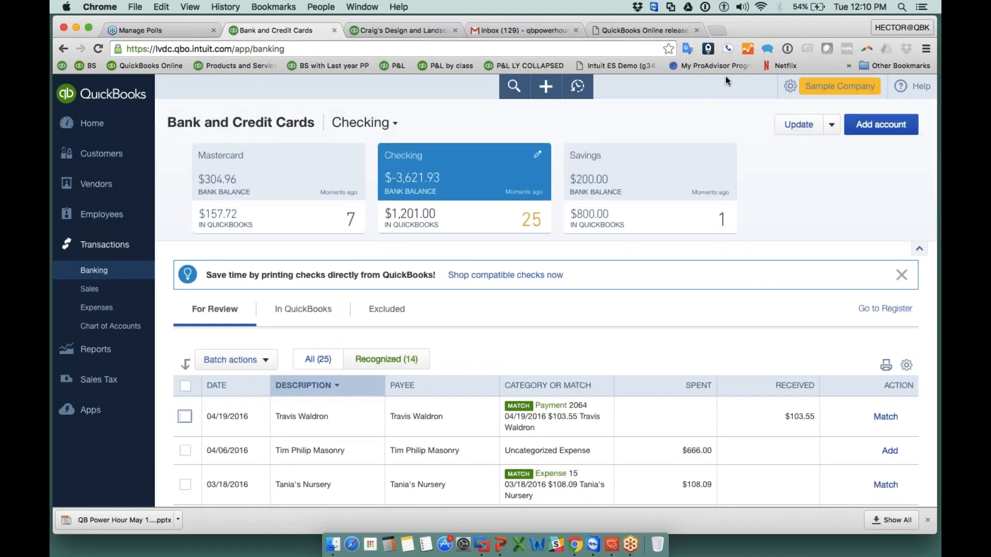
click(716, 31)
Step: Go to google.com in the new tab
text(goo)
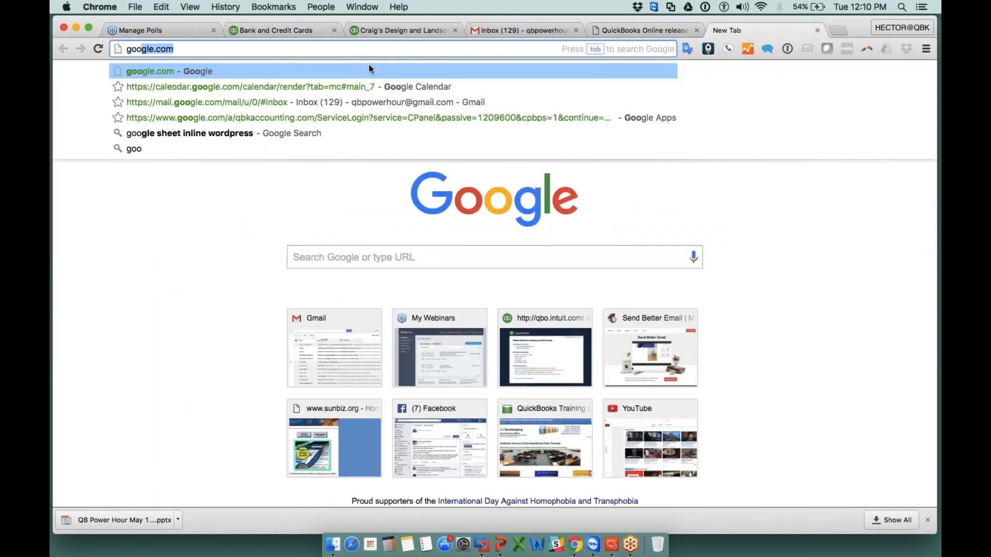
key(BackSpace)
key(Down)
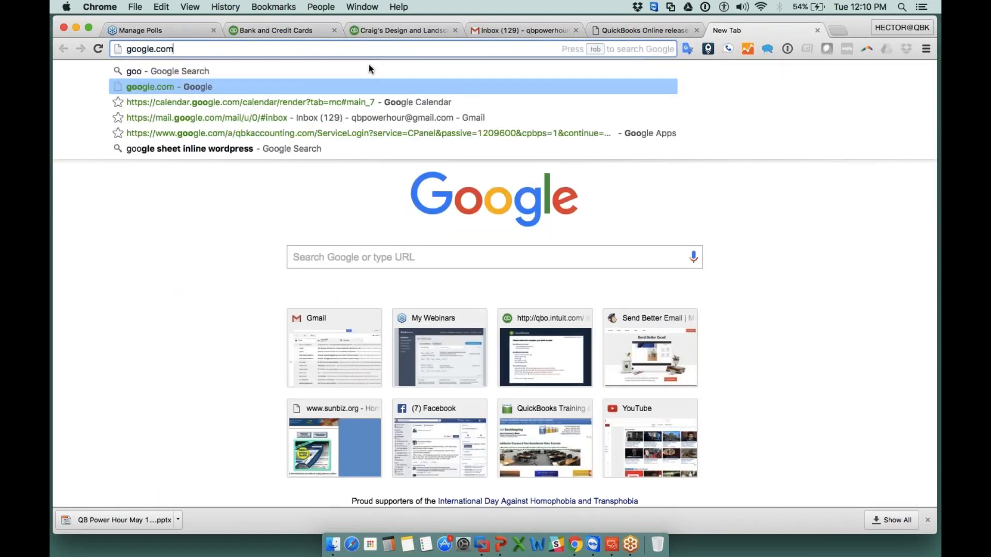
key(Return)
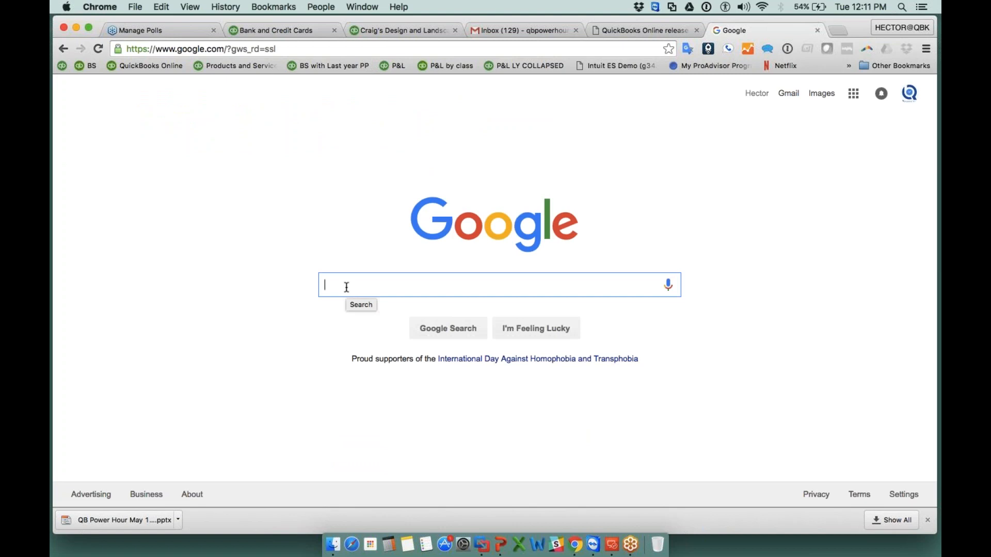
Step: Search Google for 'qbo test drive', select the query, then return to the QuickBooks banking tab
text(qbo)
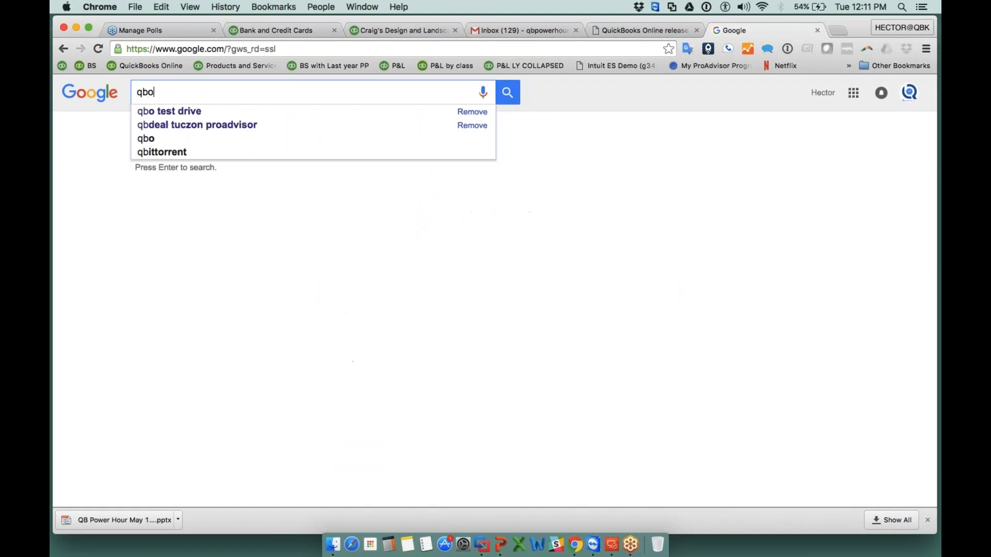
key(Down)
key(Return)
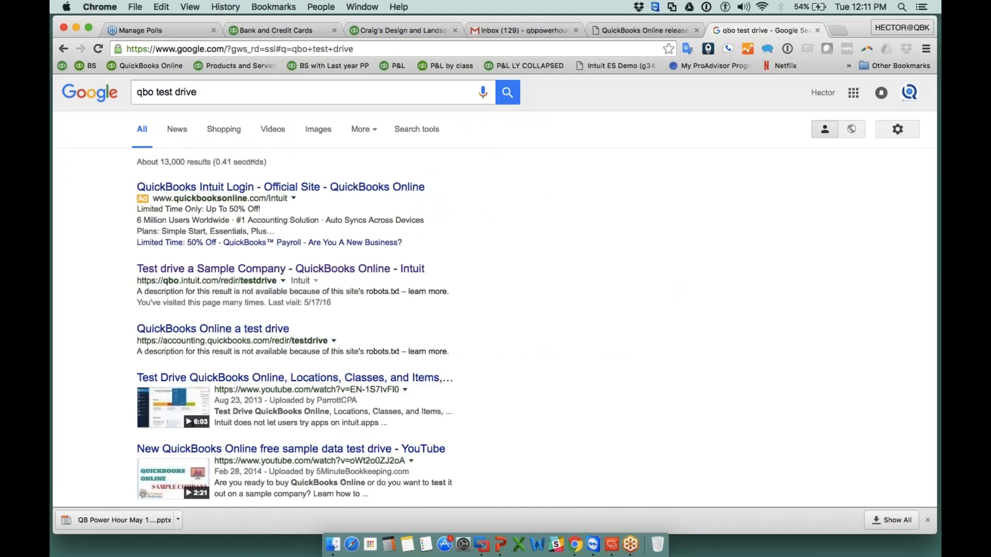
click(212, 87)
drag(137, 92, 243, 90)
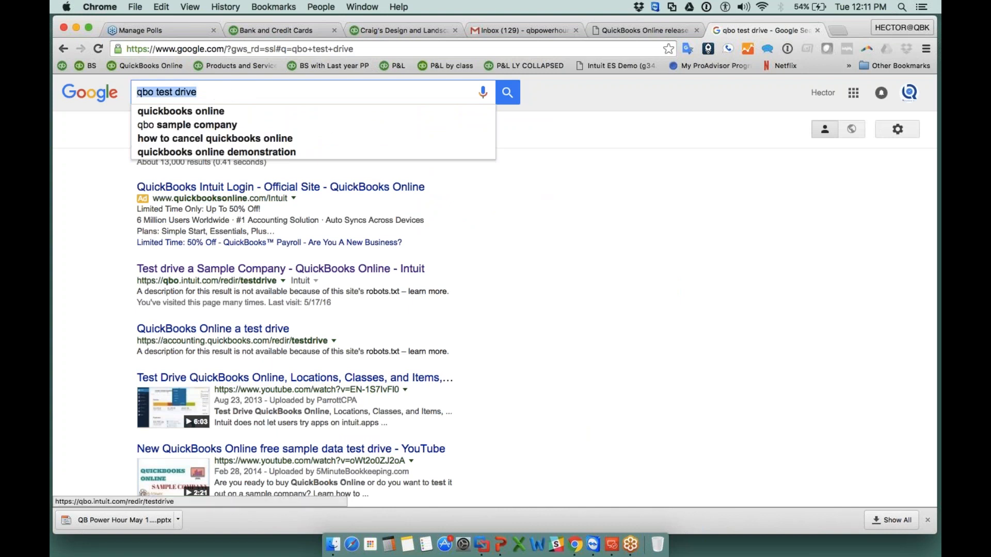
click(284, 30)
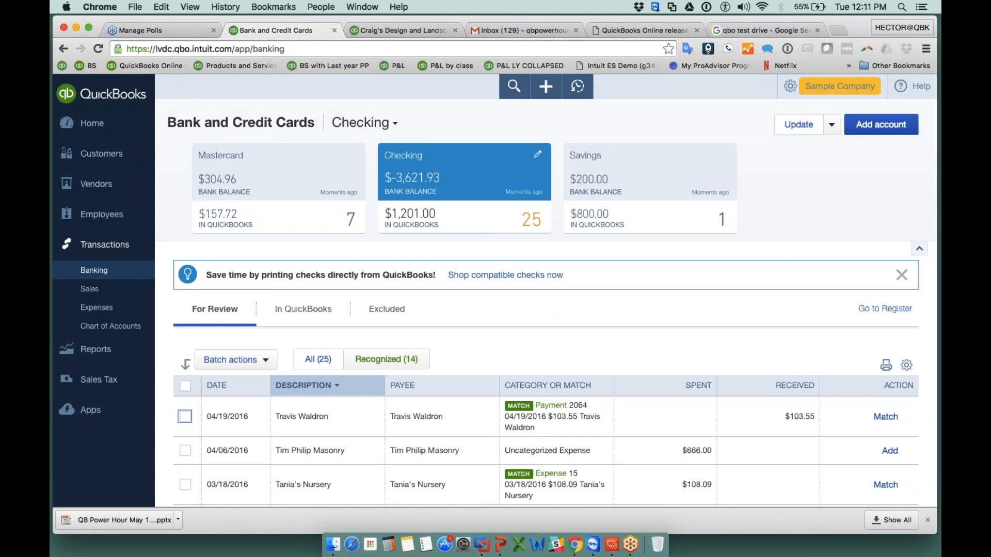
click(832, 125)
click(811, 151)
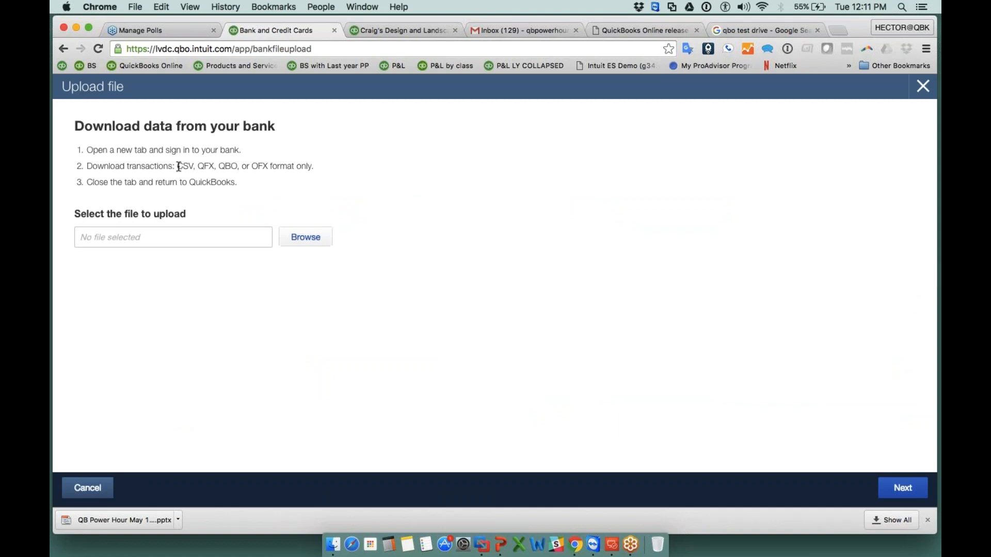
drag(177, 166, 195, 167)
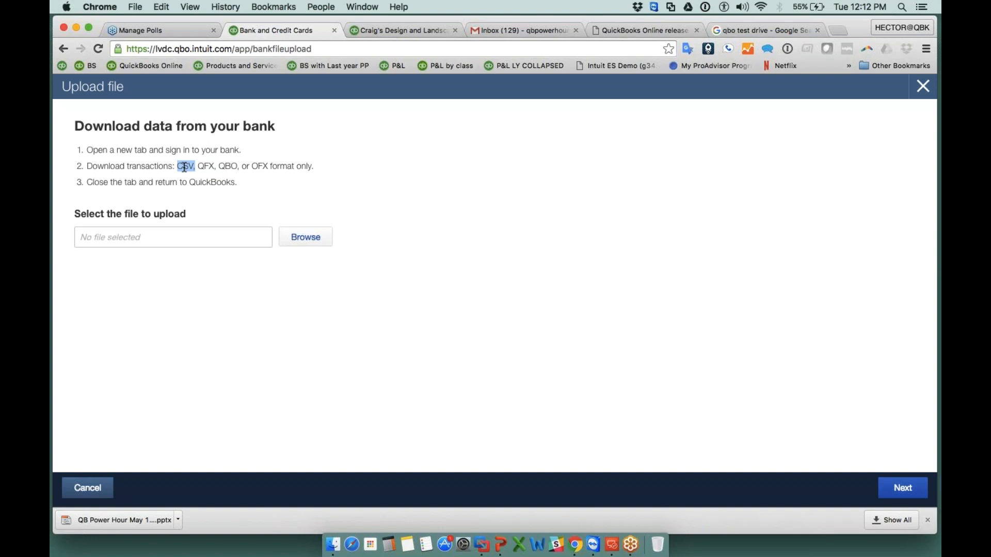
click(311, 236)
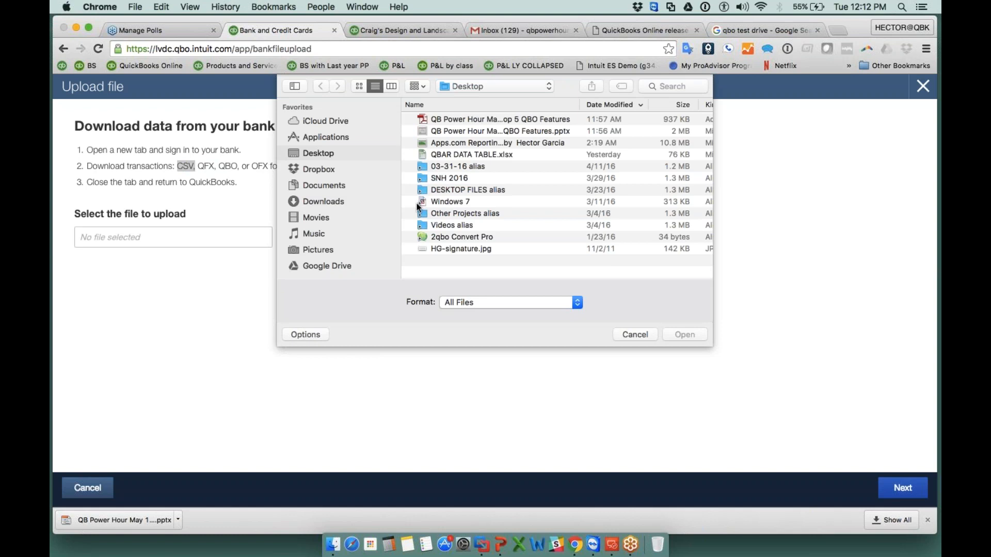
click(636, 335)
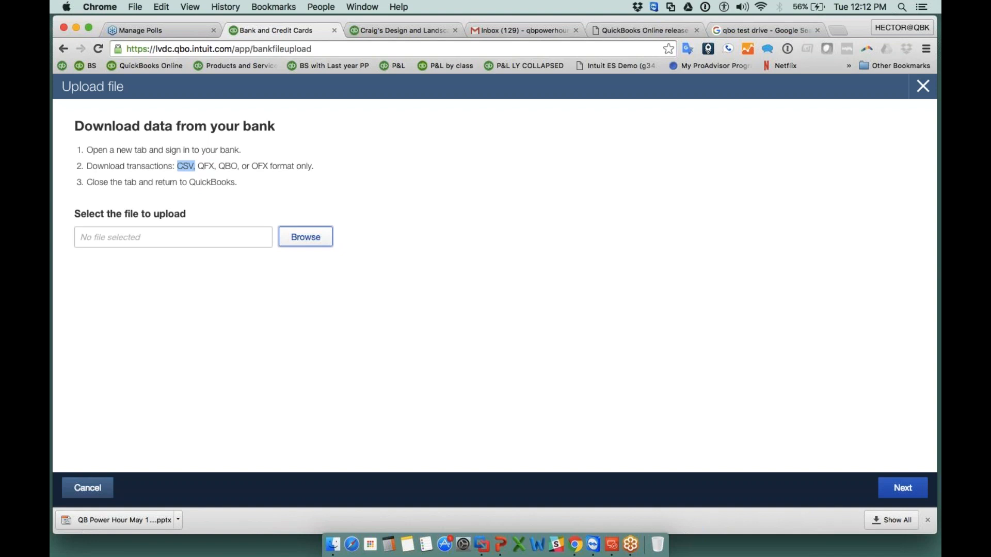
click(917, 93)
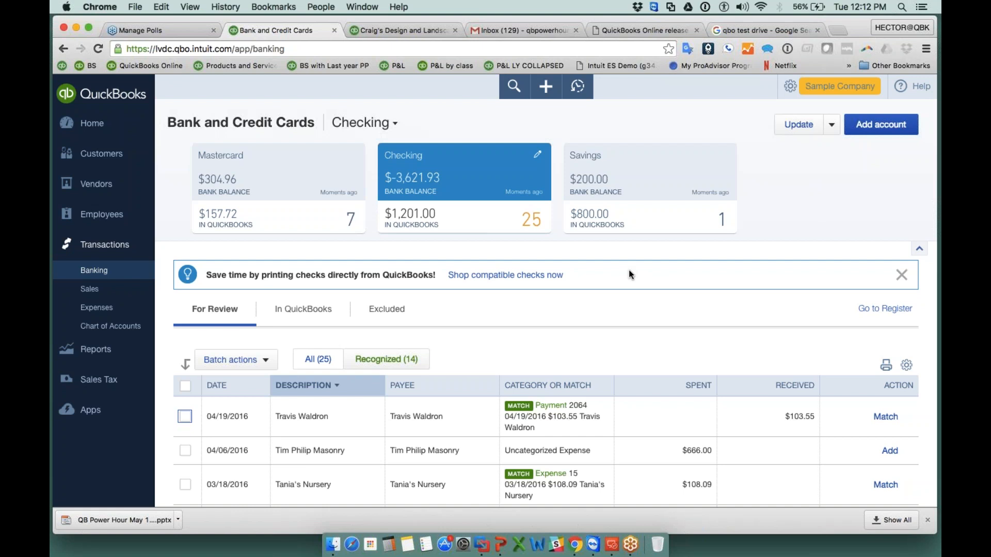
Step: Scroll to the Books By Bessie rows and trial-tick then untick the 03/11, 06/16 and 04/19 transactions
scroll(629, 271, down, 1)
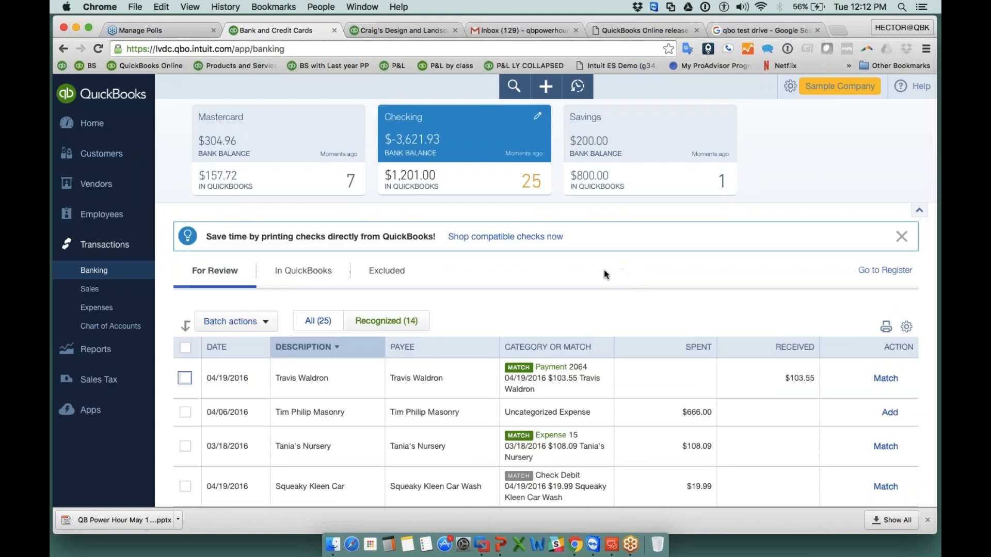
scroll(604, 271, down, 1)
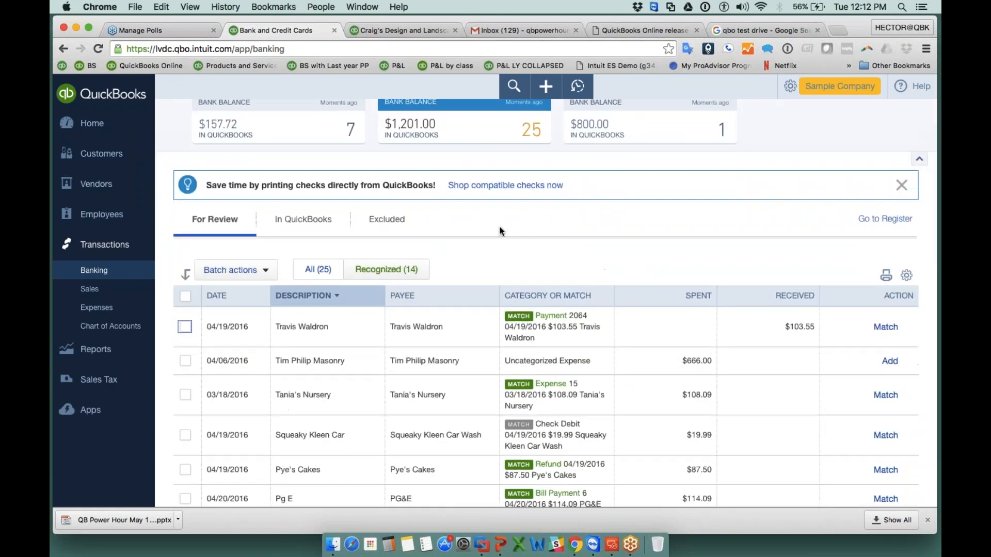
scroll(461, 222, down, 2)
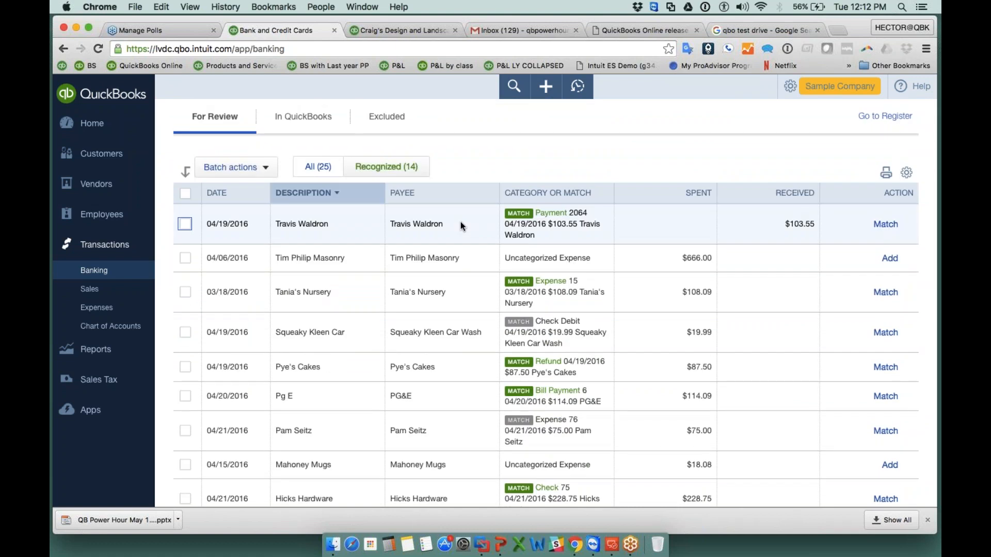
scroll(460, 221, down, 1)
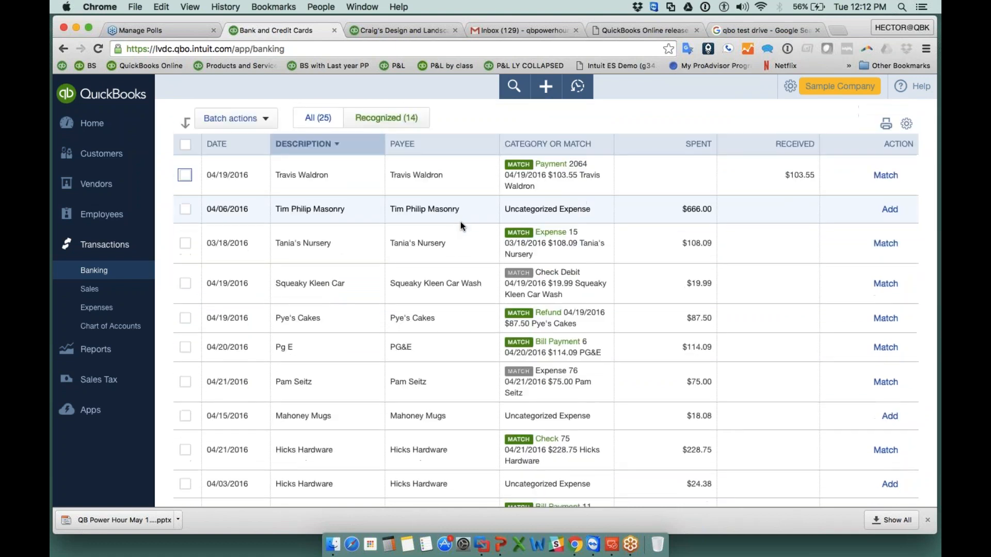
scroll(460, 221, down, 5)
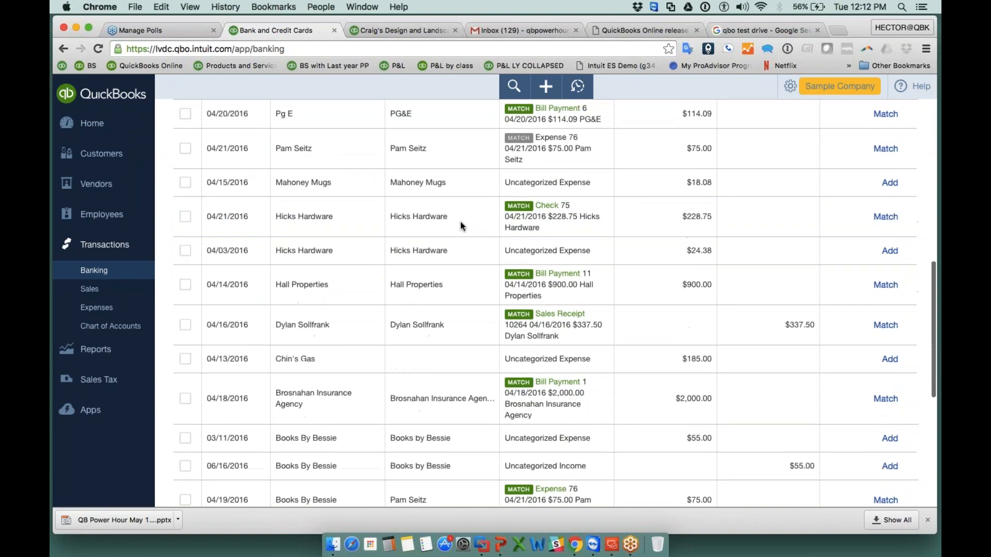
scroll(460, 221, down, 2)
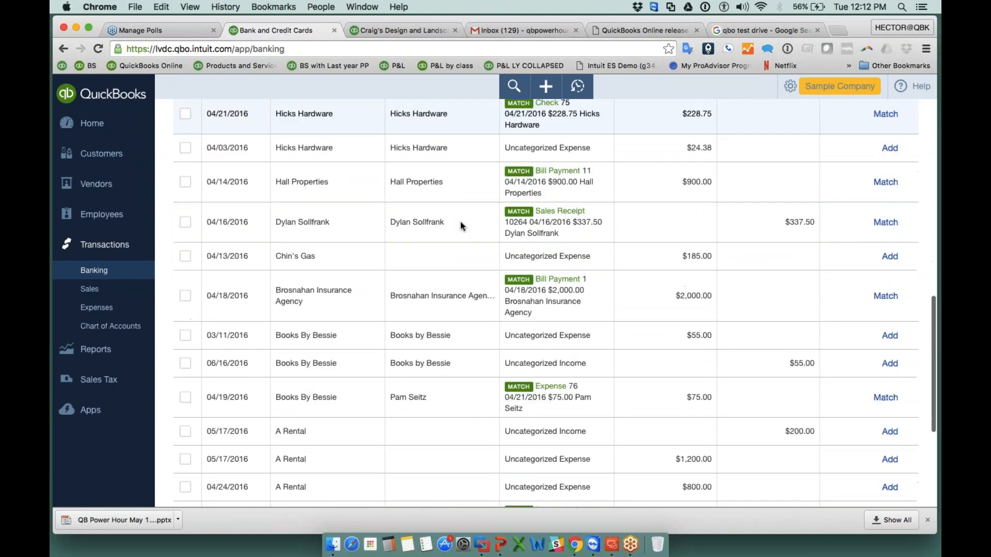
click(185, 329)
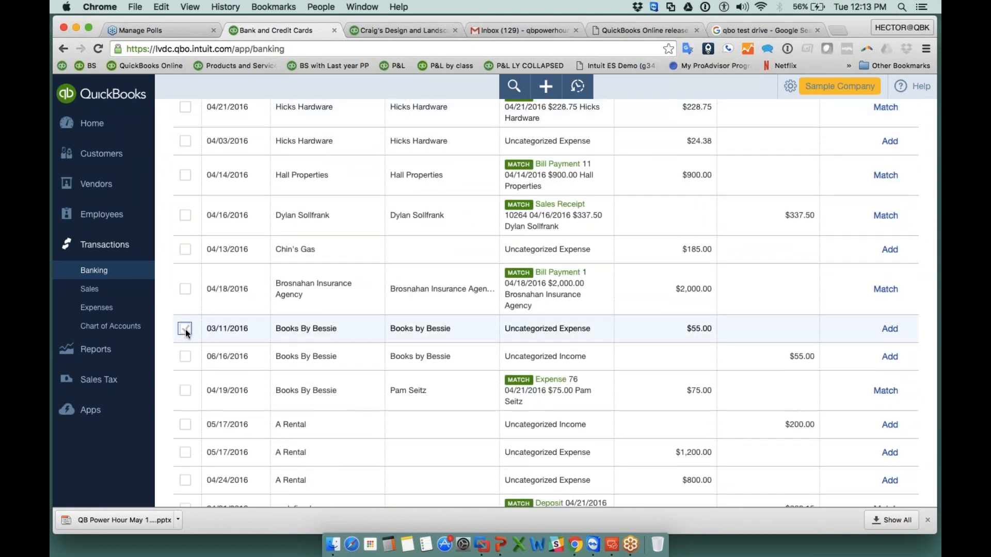
click(186, 357)
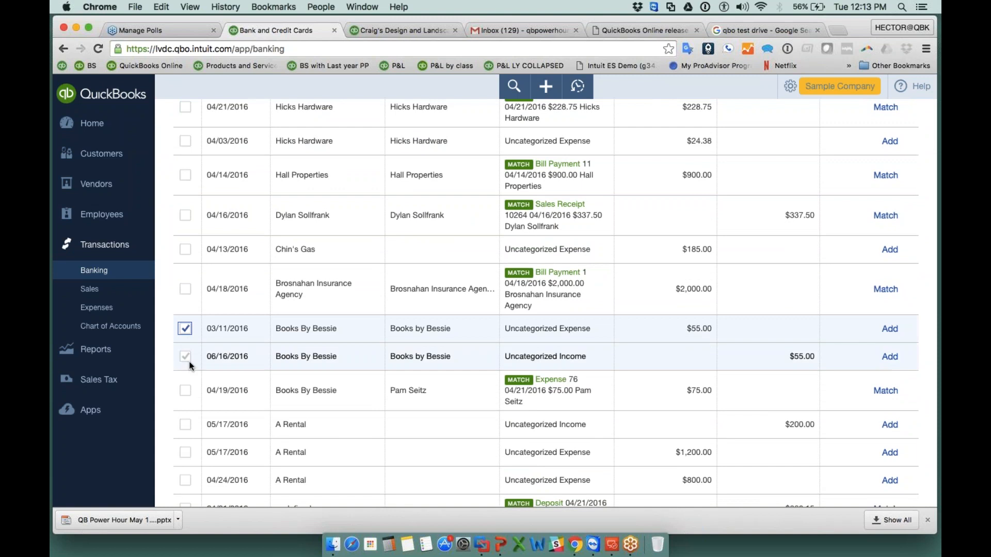
click(185, 391)
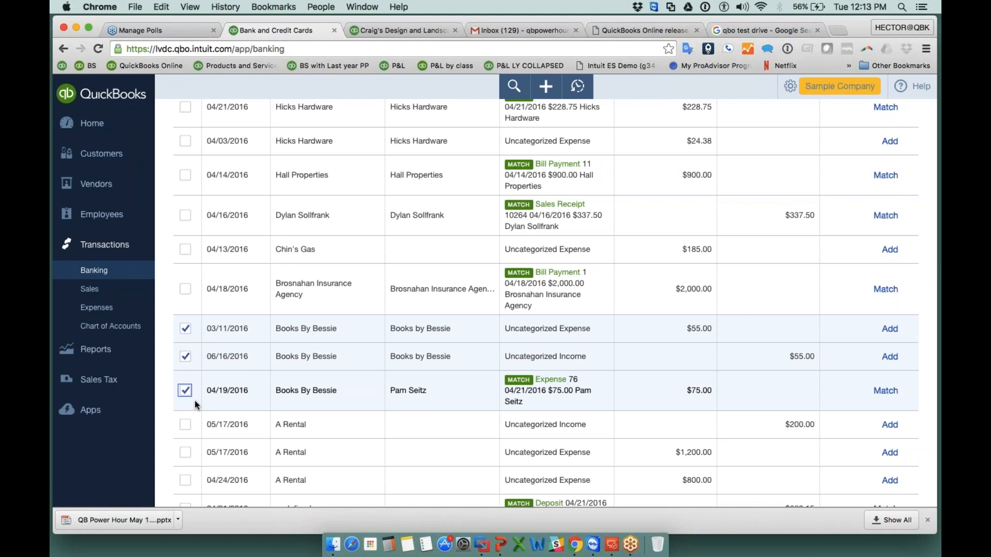
click(185, 328)
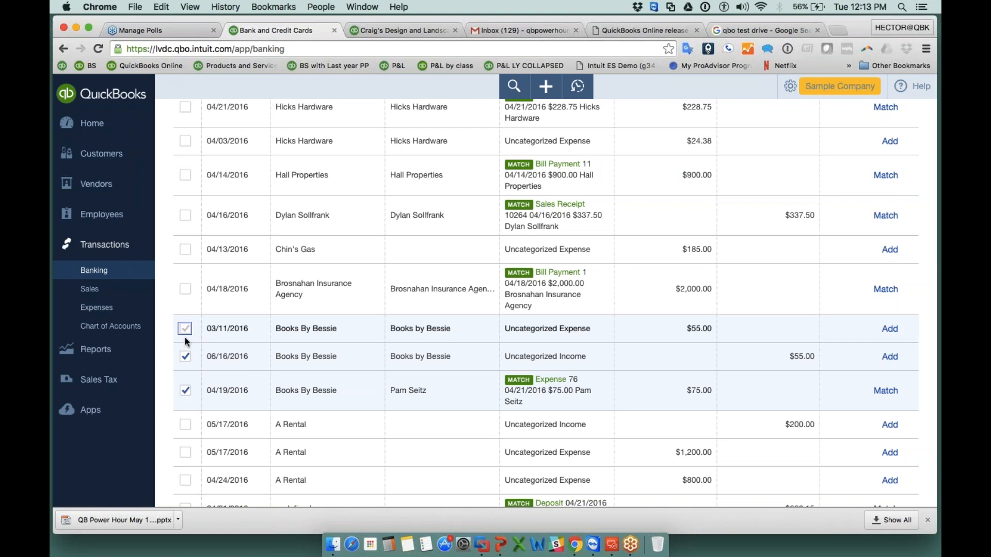
click(186, 358)
click(185, 391)
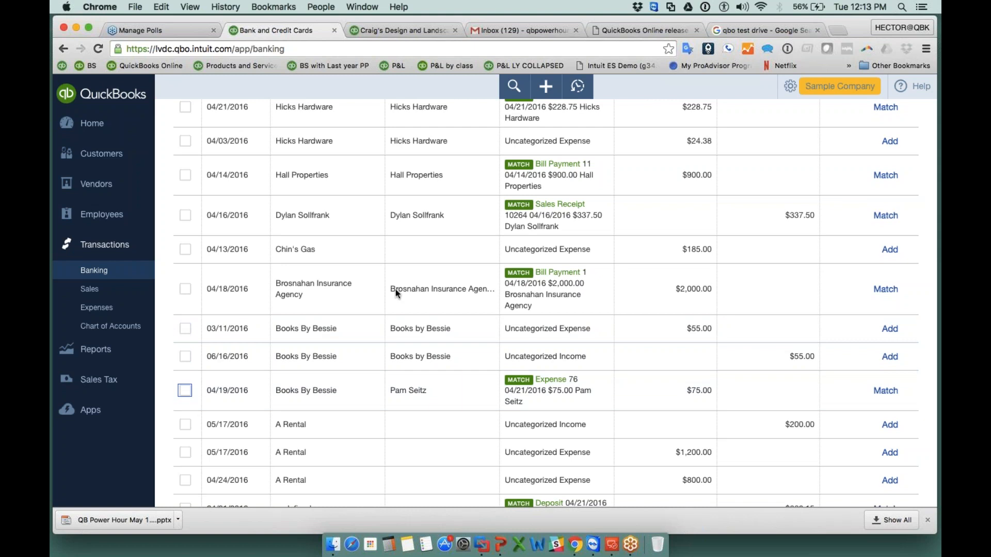
Step: Re-tick the Books By Bessie transactions and preview the Batch actions menu without choosing anything
click(186, 331)
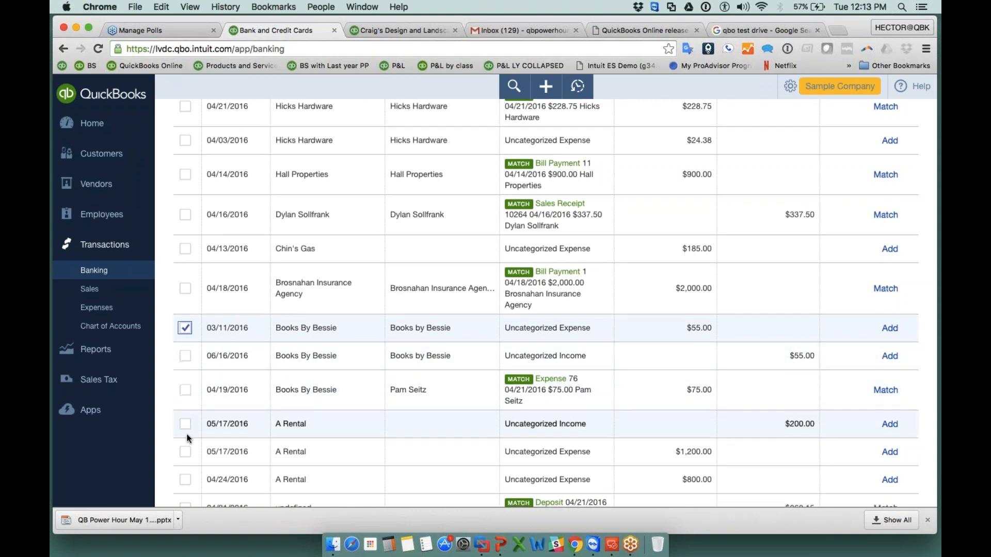
scroll(189, 413, down, 3)
click(185, 313)
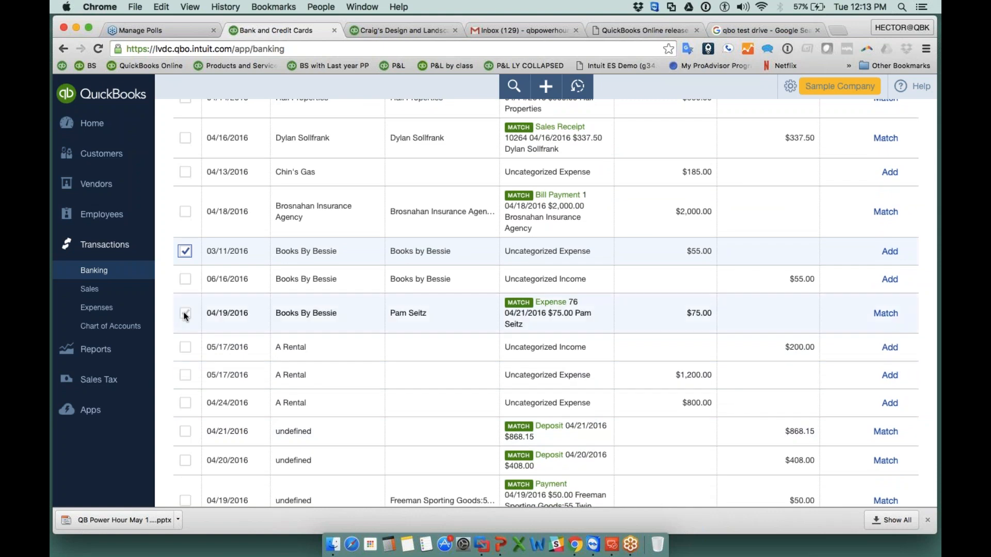
shift+click(185, 314)
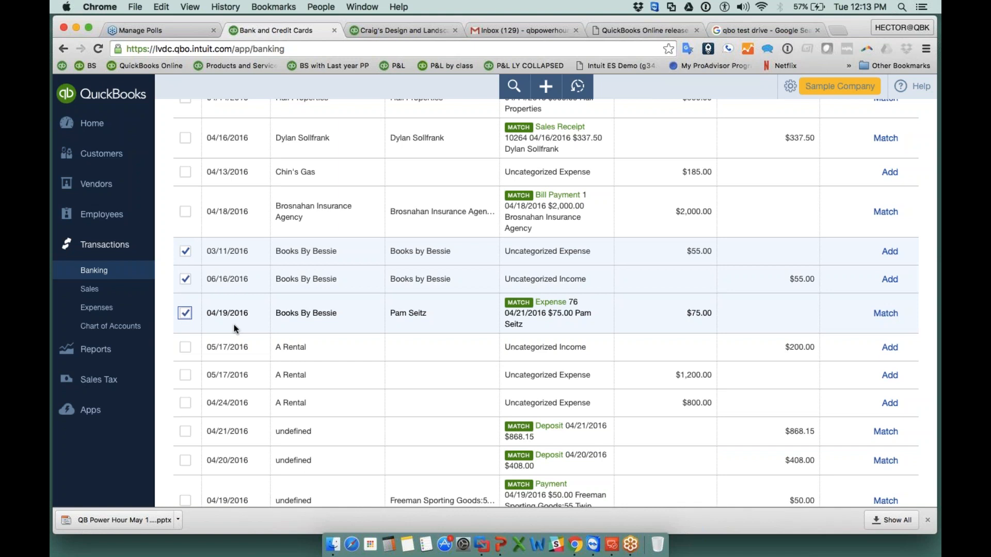
scroll(234, 329, up, 5)
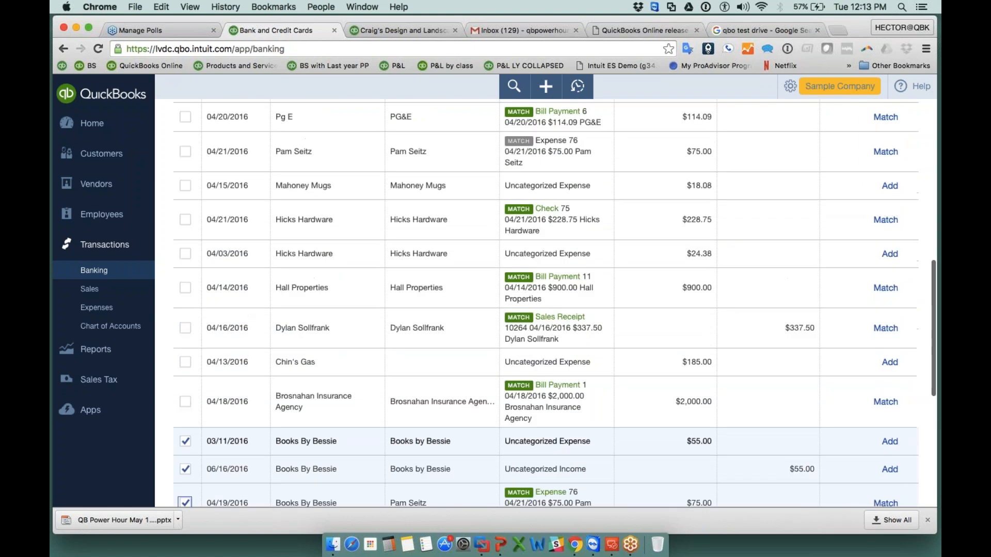
scroll(546, 304, up, 4)
click(227, 331)
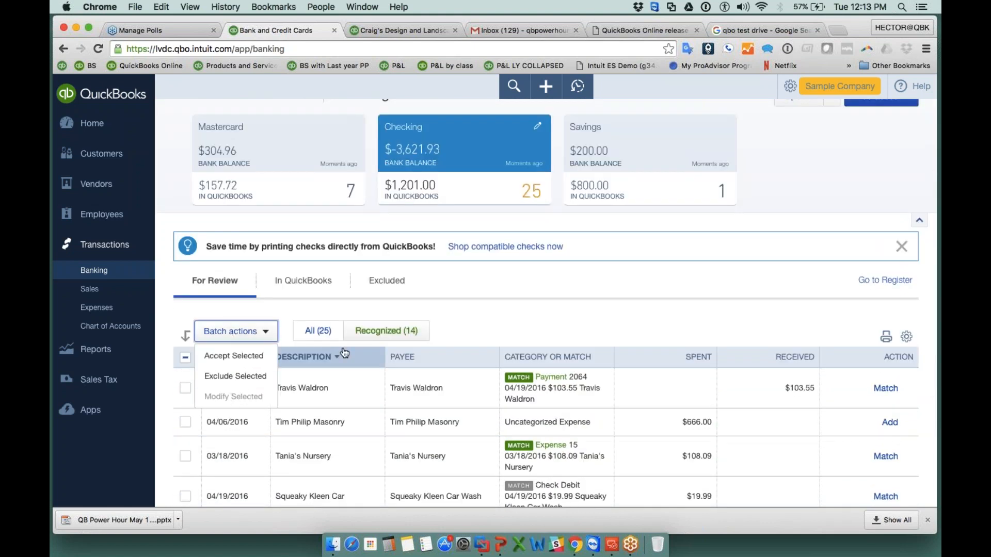
click(555, 322)
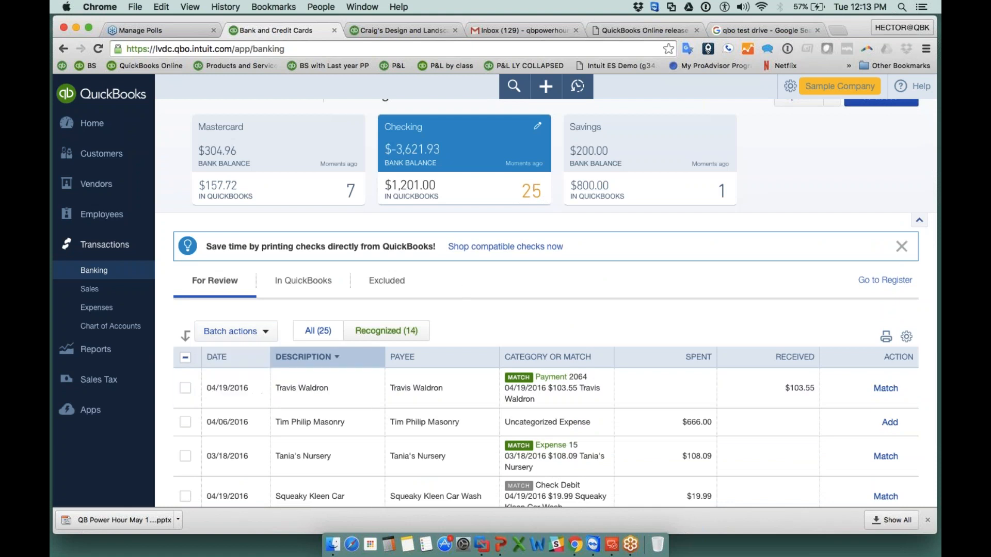
Step: Untick the matched 04/19/2016 transaction, leaving 03/11 and 06/16 selected, and reopen Batch actions
scroll(545, 309, down, 8)
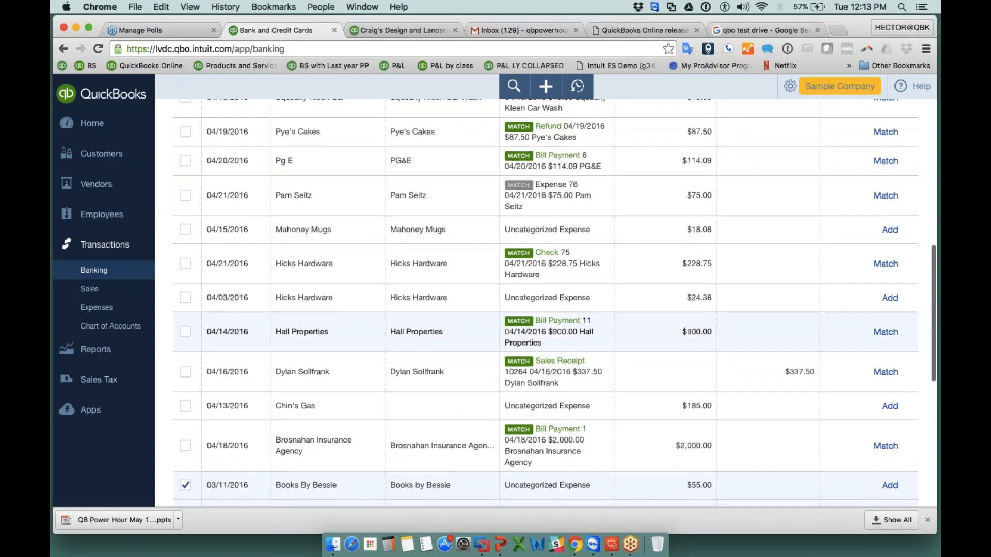
scroll(184, 361, down, 3)
click(185, 394)
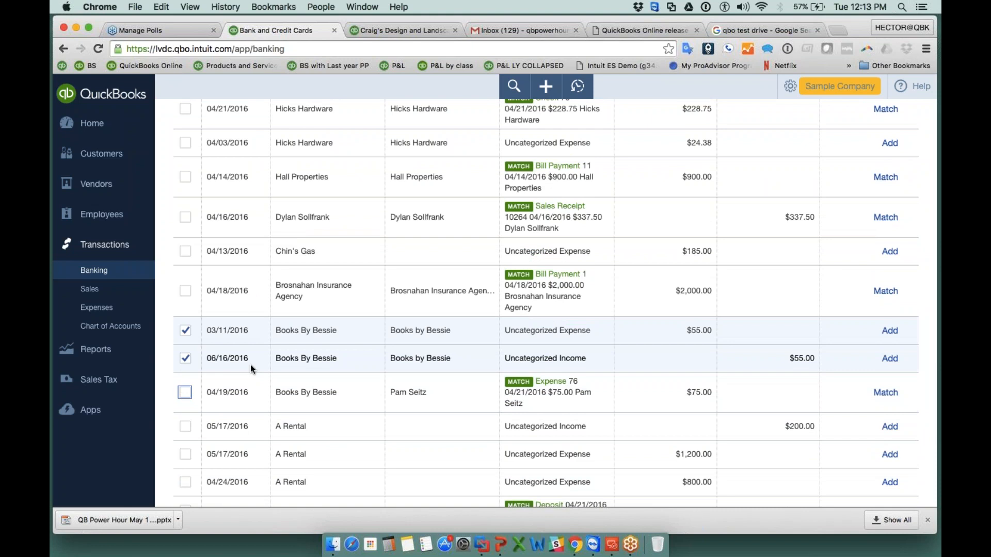
scroll(249, 364, up, 6)
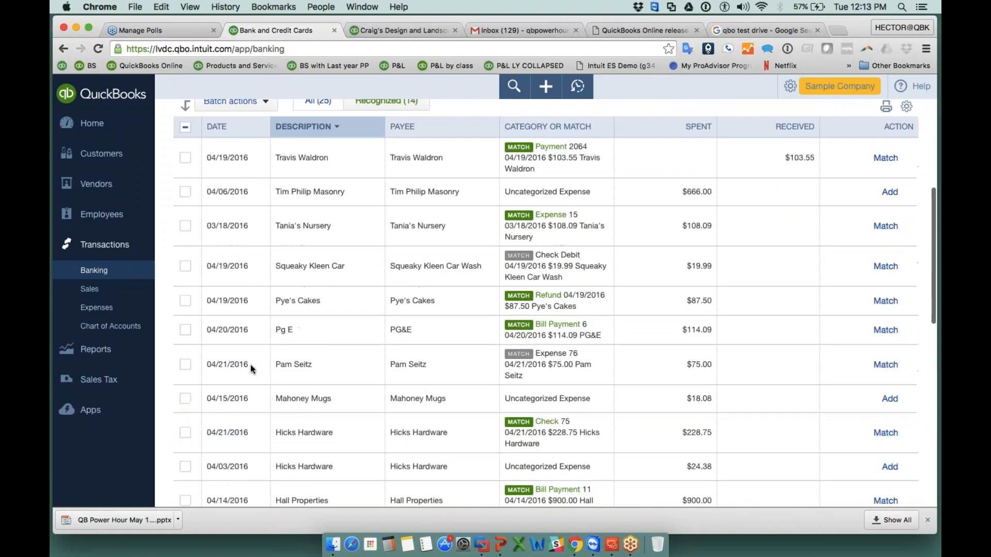
scroll(249, 364, up, 2)
click(233, 143)
Step: Use Modify Selected to give both transactions a customer payee and the Pest Control Services category, then apply
click(231, 210)
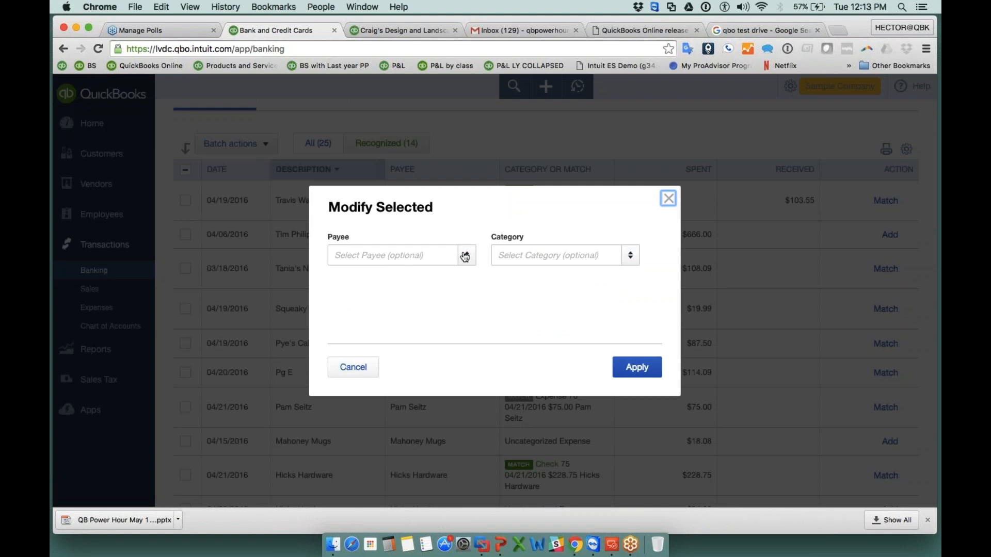
click(464, 257)
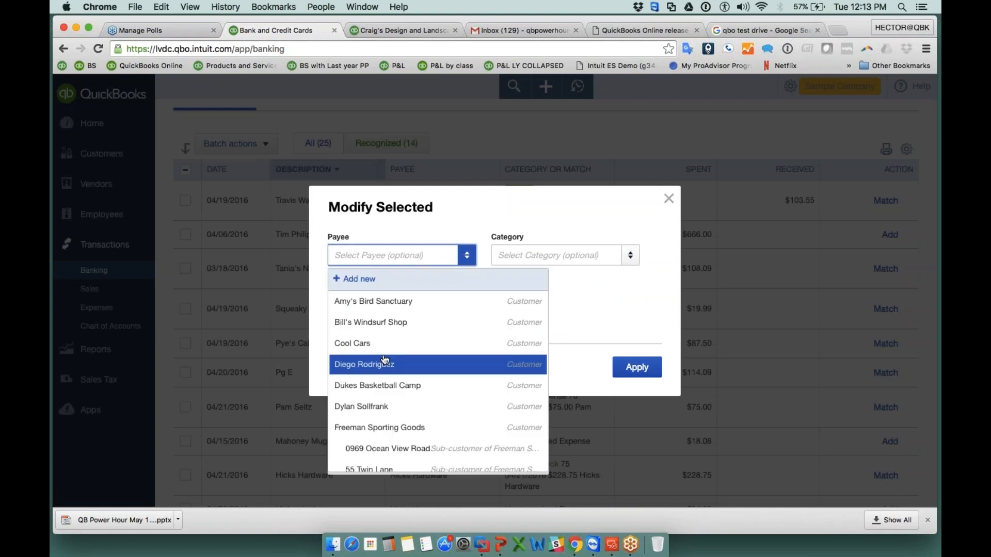
click(385, 364)
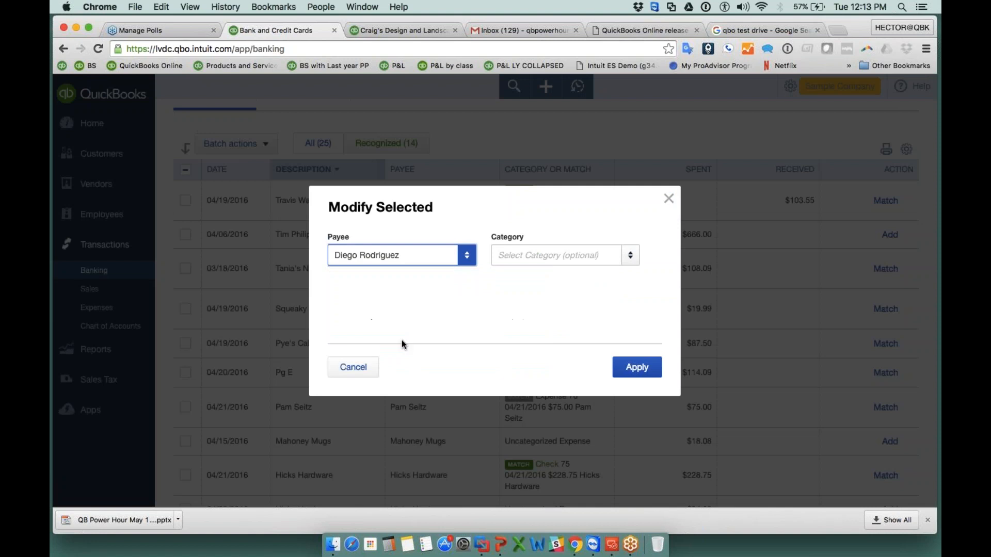
click(631, 257)
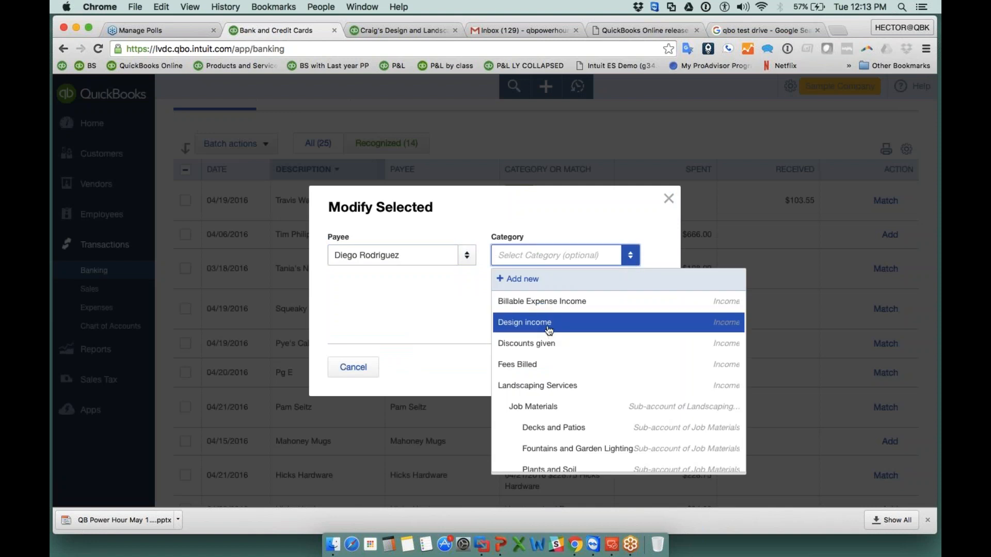
scroll(555, 371, down, 5)
click(555, 376)
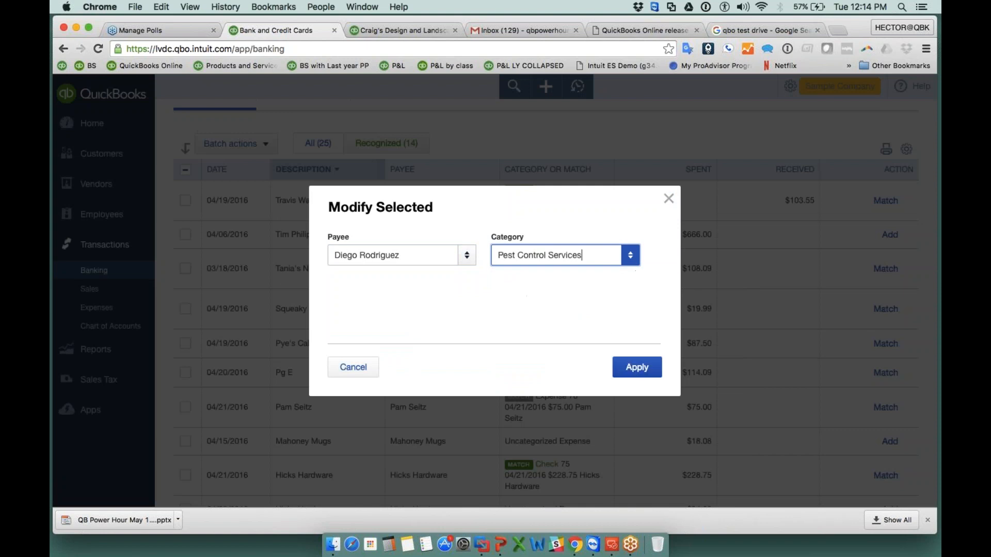
click(413, 255)
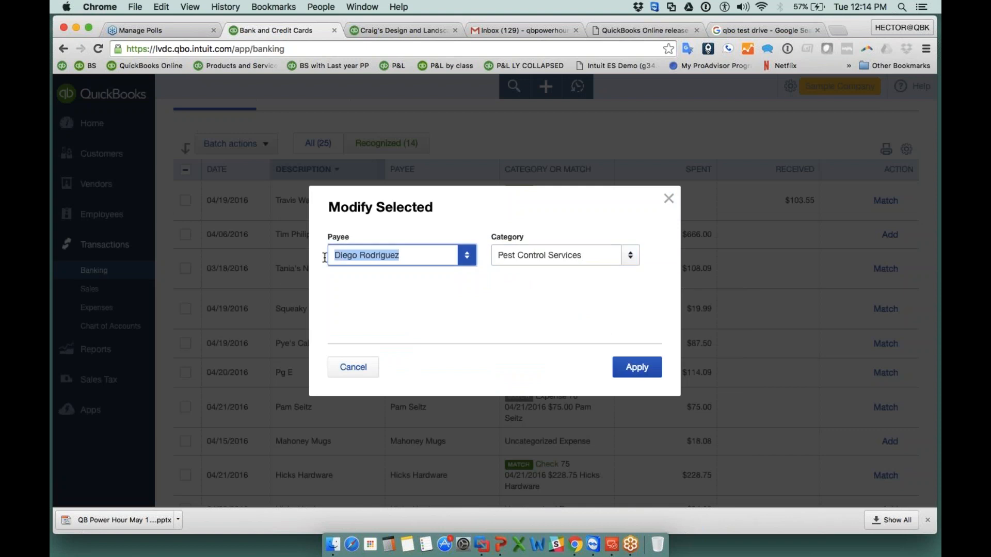
click(578, 255)
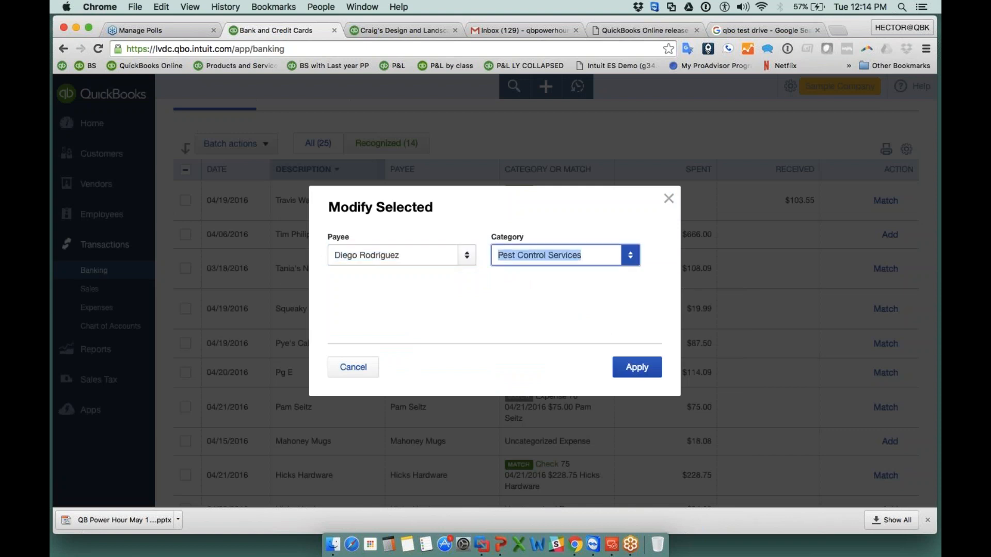
click(639, 367)
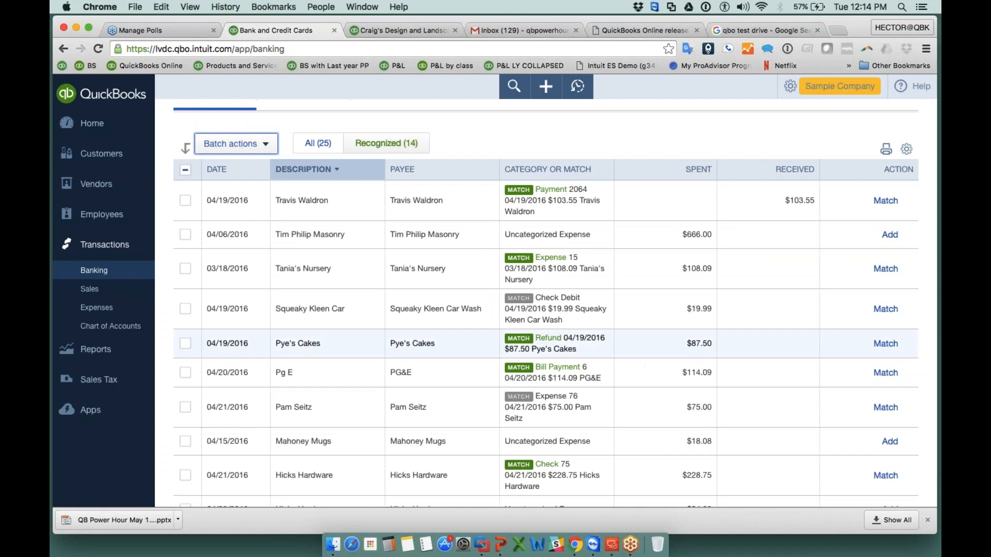
scroll(545, 304, down, 10)
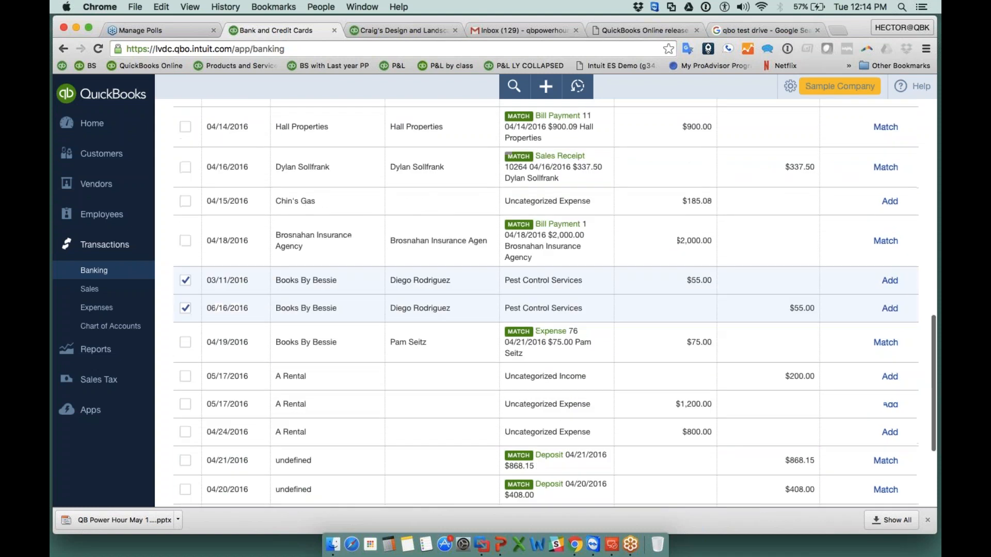
drag(395, 279, 450, 280)
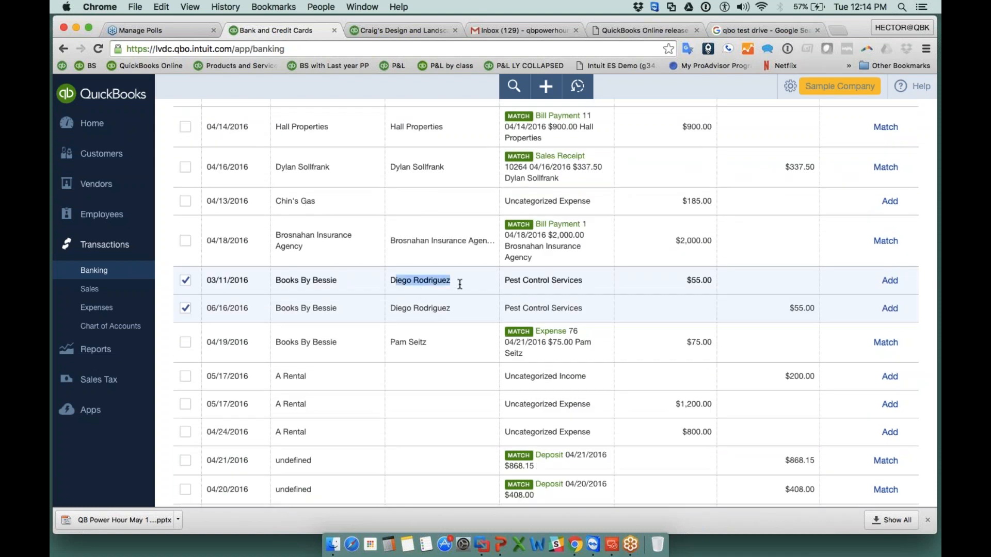
drag(512, 280, 580, 282)
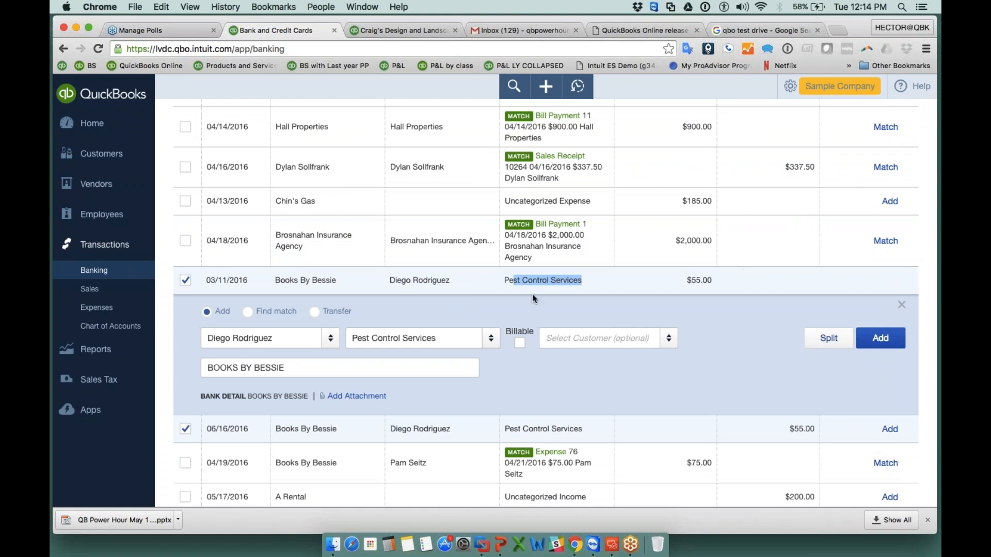
scroll(463, 319, down, 2)
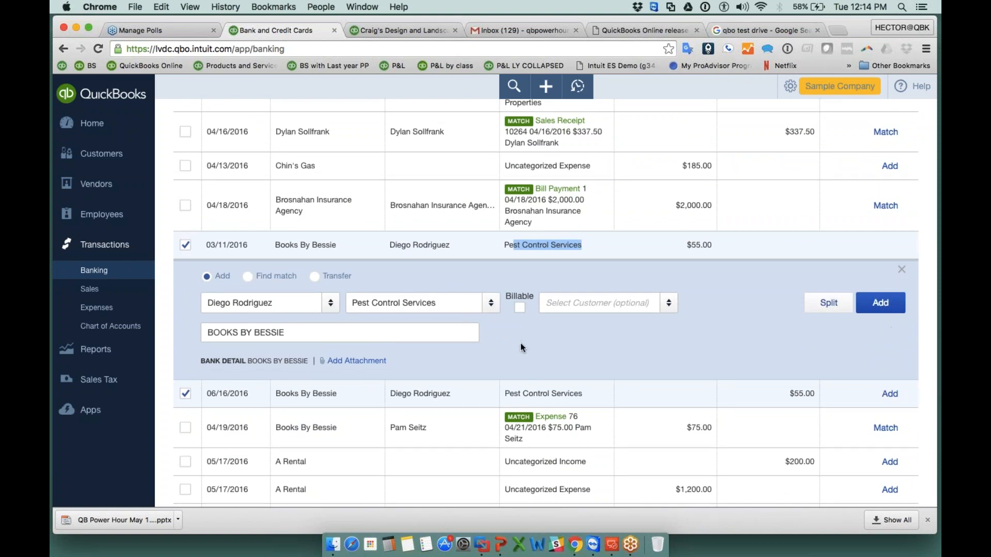
drag(298, 332, 204, 332)
click(290, 333)
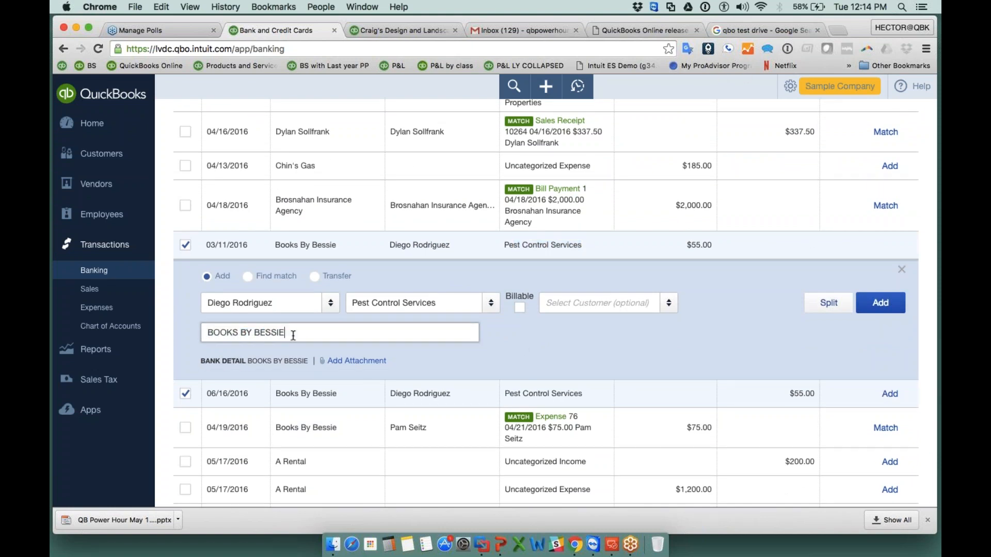
drag(298, 333, 188, 329)
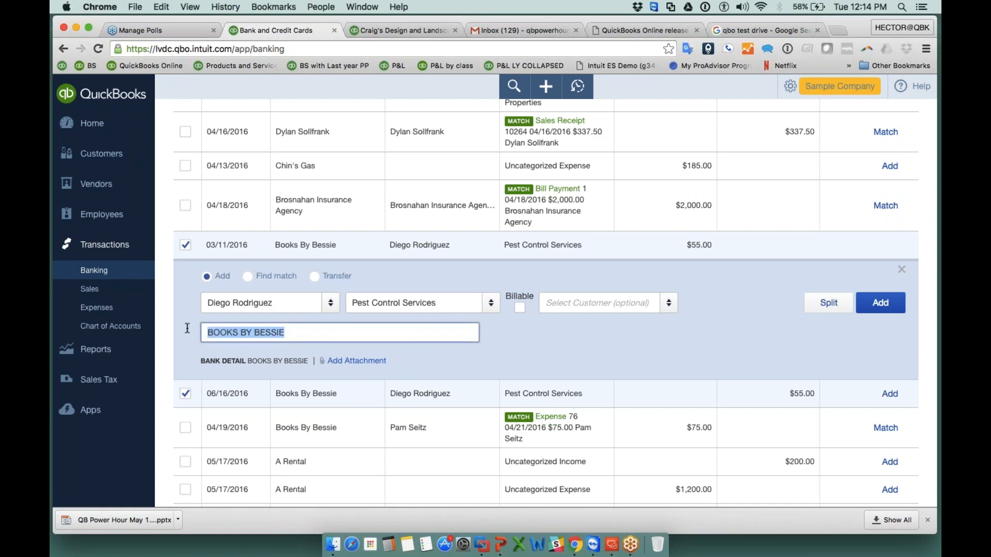
drag(300, 329, 192, 328)
drag(294, 307, 198, 299)
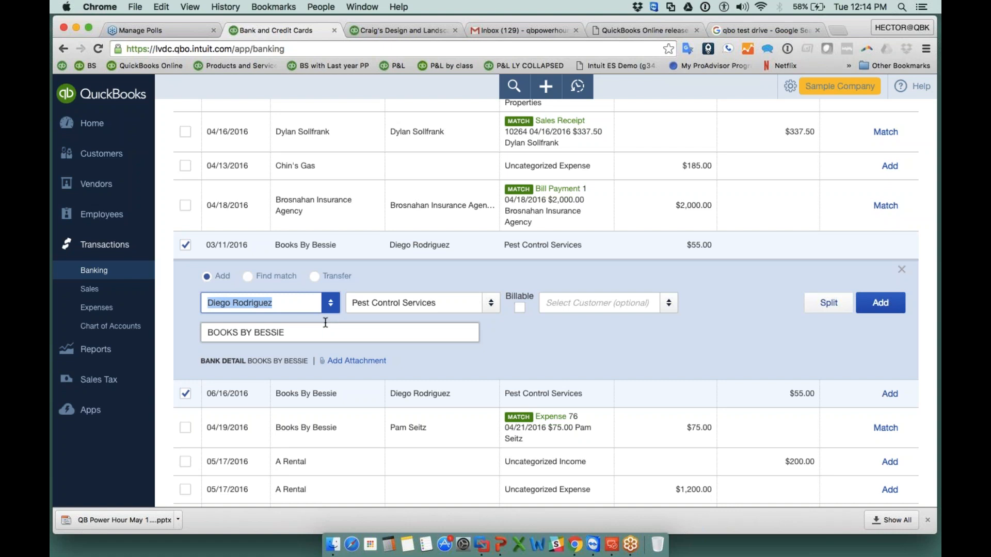
drag(315, 332, 191, 333)
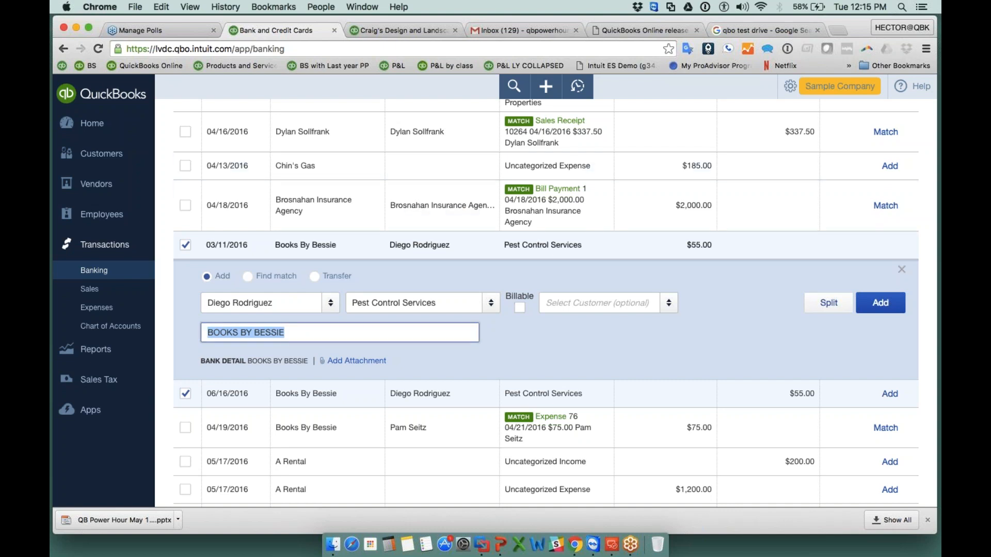
scroll(438, 223, up, 2)
scroll(545, 302, up, 1)
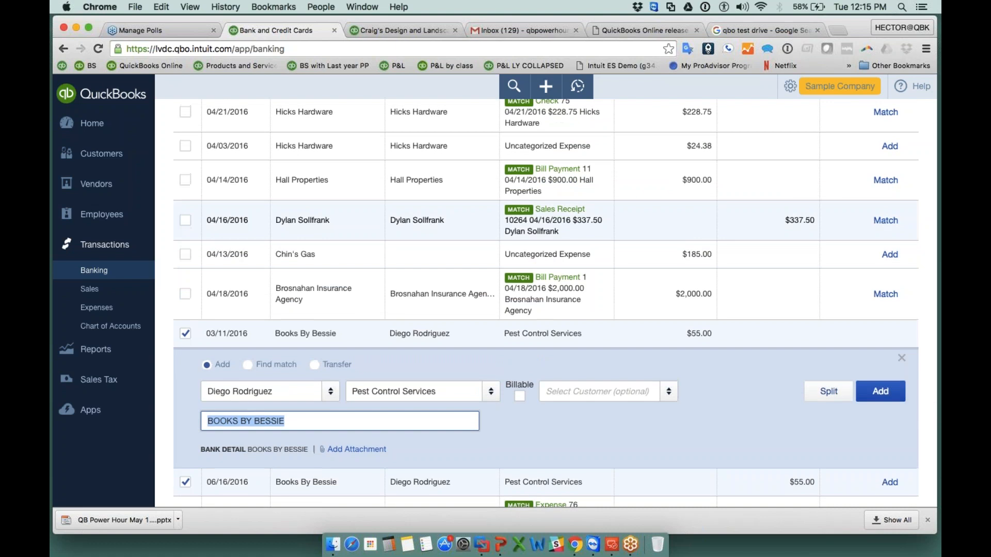
scroll(903, 231, down, 2)
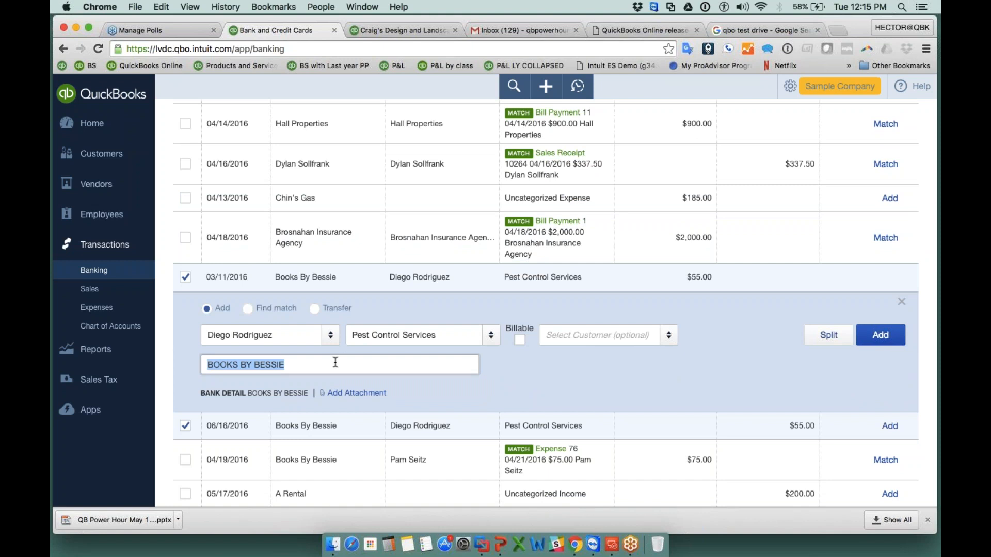
click(543, 390)
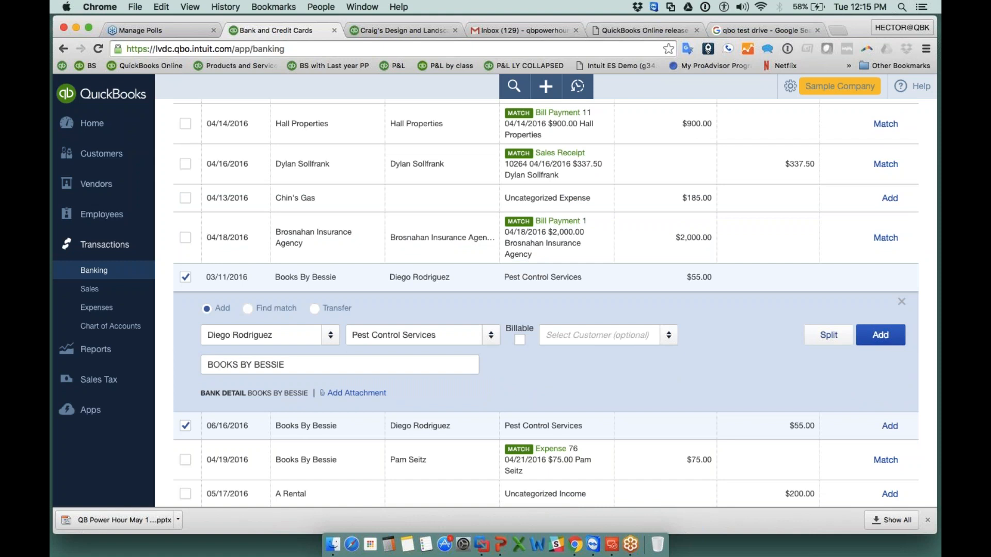
Step: Open the Add Attachment file picker on the Books By Bessie transaction twice, cancelling both times
click(361, 394)
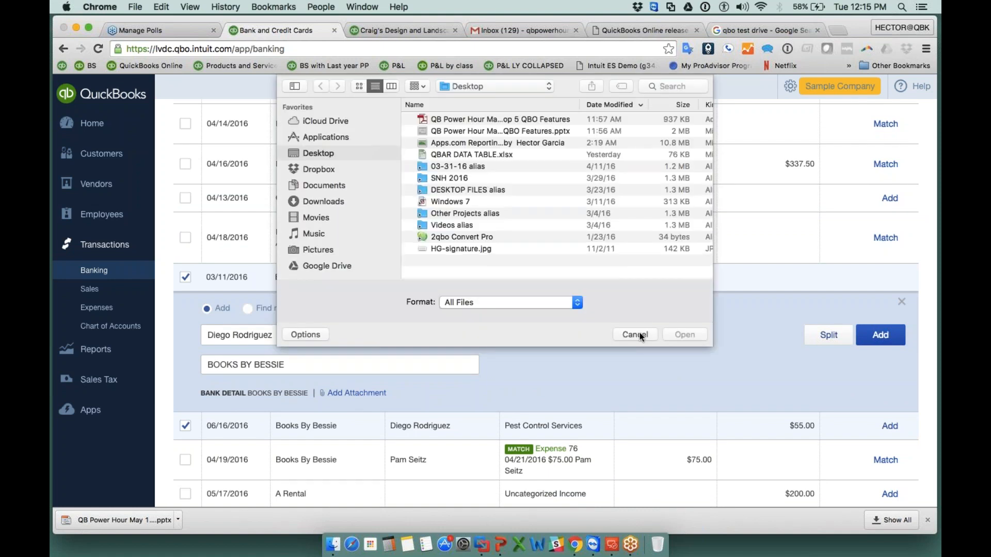
click(636, 334)
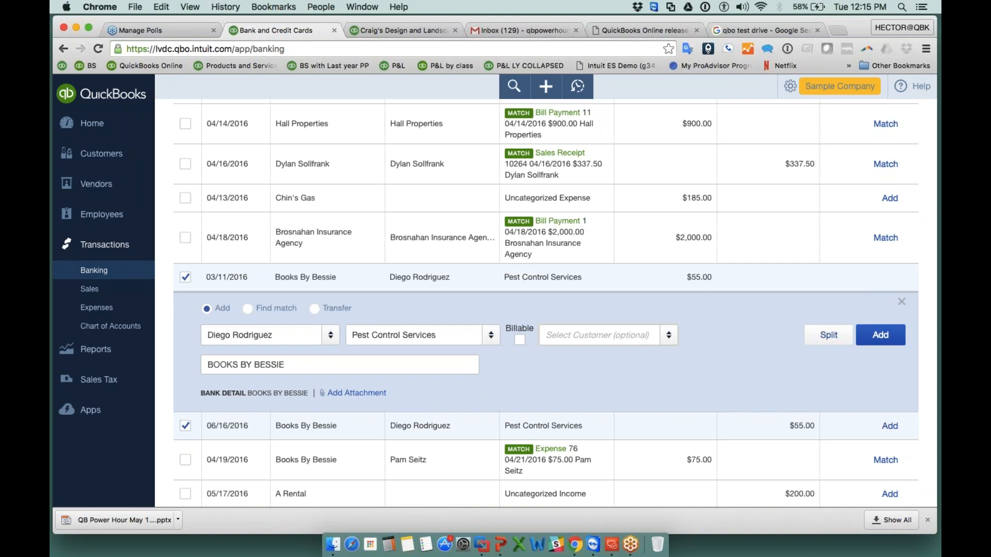
scroll(357, 337, down, 1)
click(356, 337)
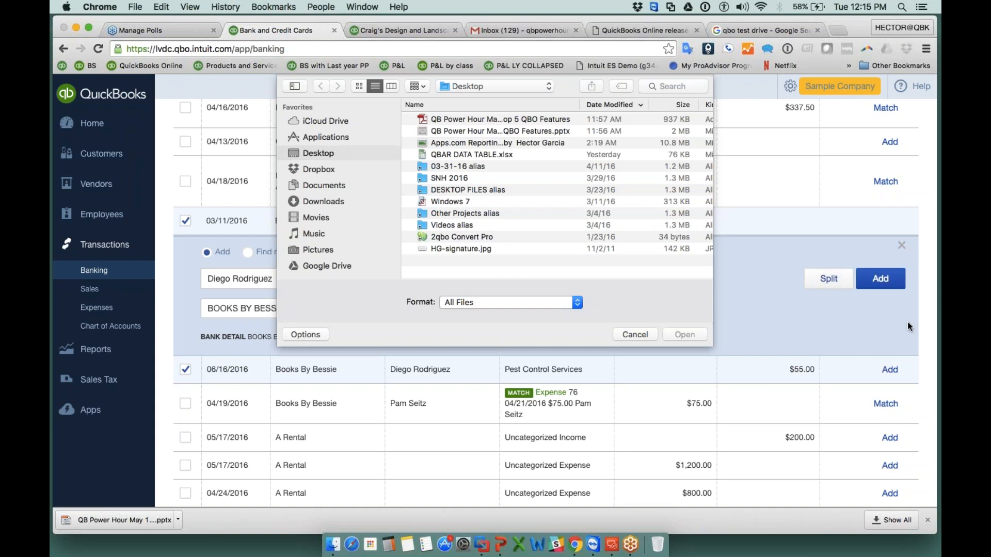
click(641, 336)
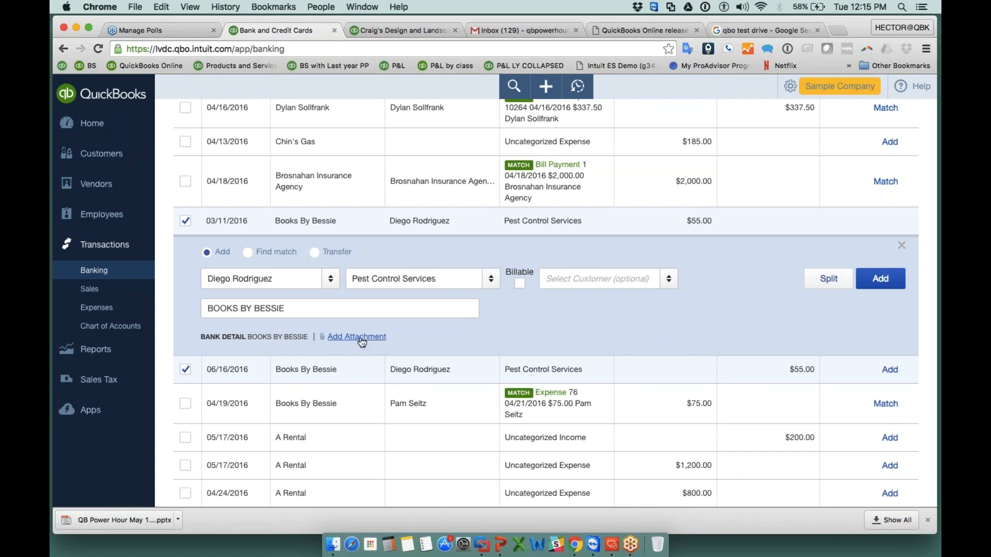
Step: Scroll back to the top of the banking page and open the Update dropdown
scroll(568, 355, up, 1)
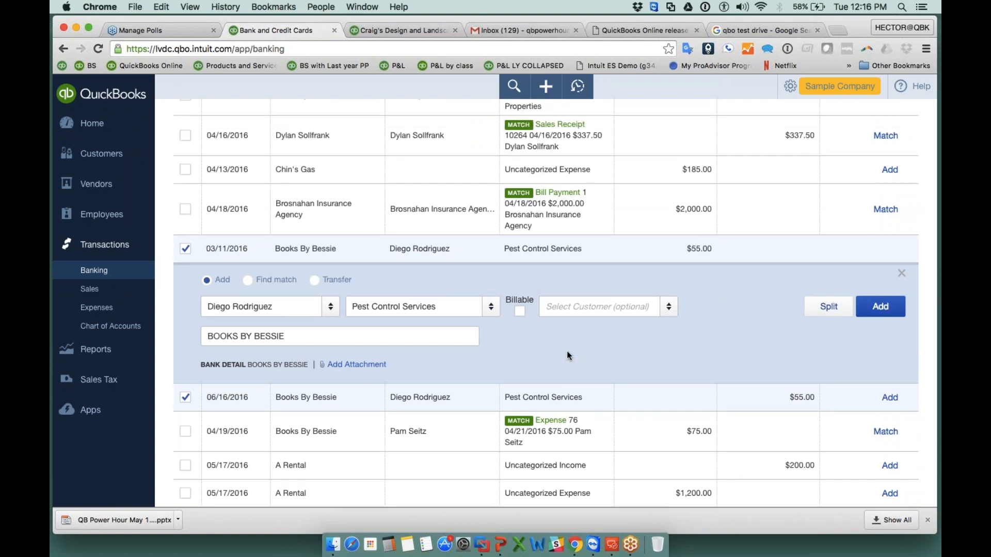
scroll(567, 353, up, 10)
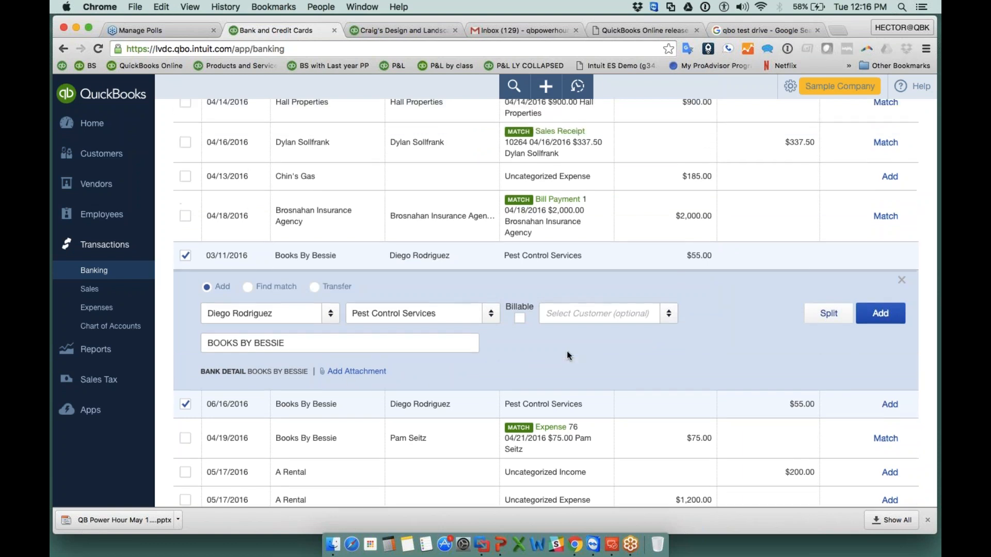
scroll(567, 351, up, 4)
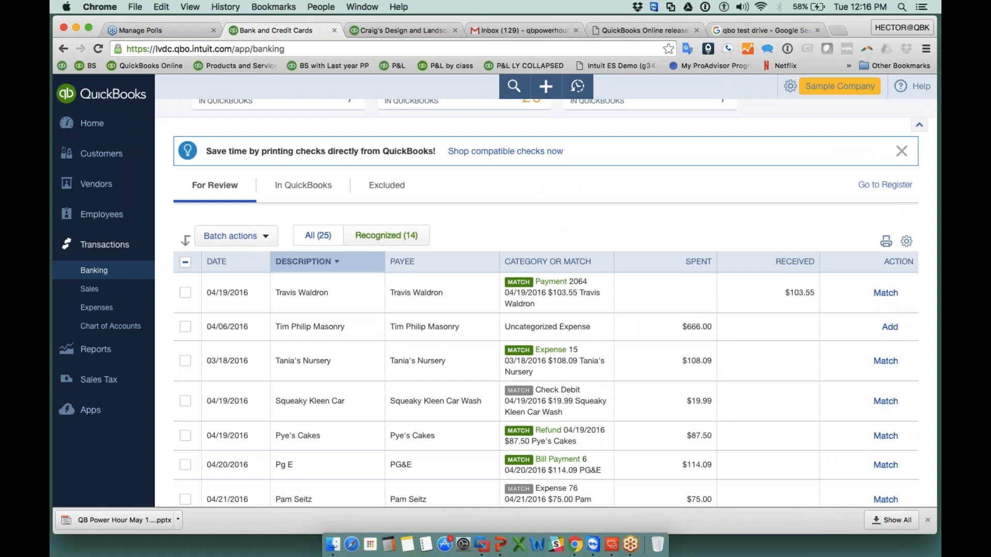
scroll(546, 310, up, 3)
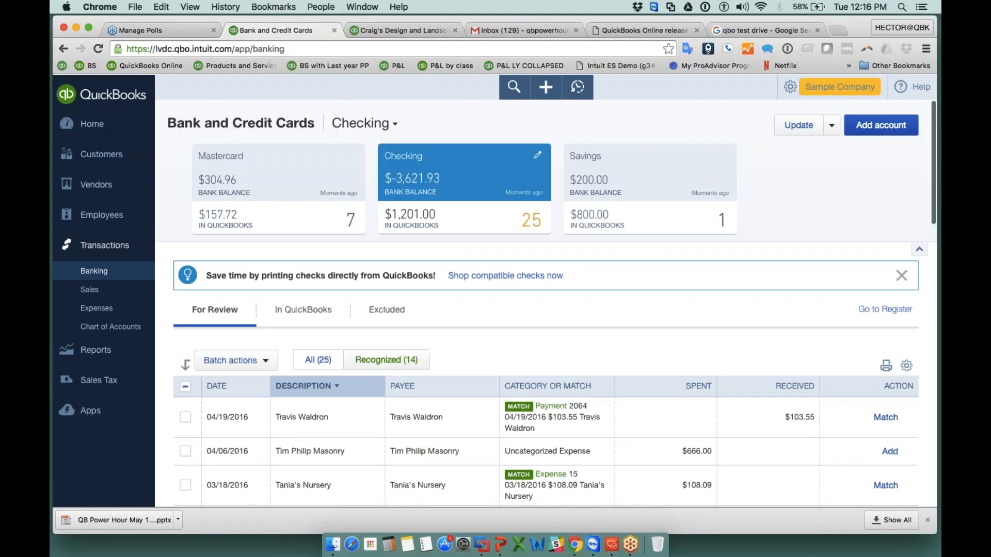
click(832, 124)
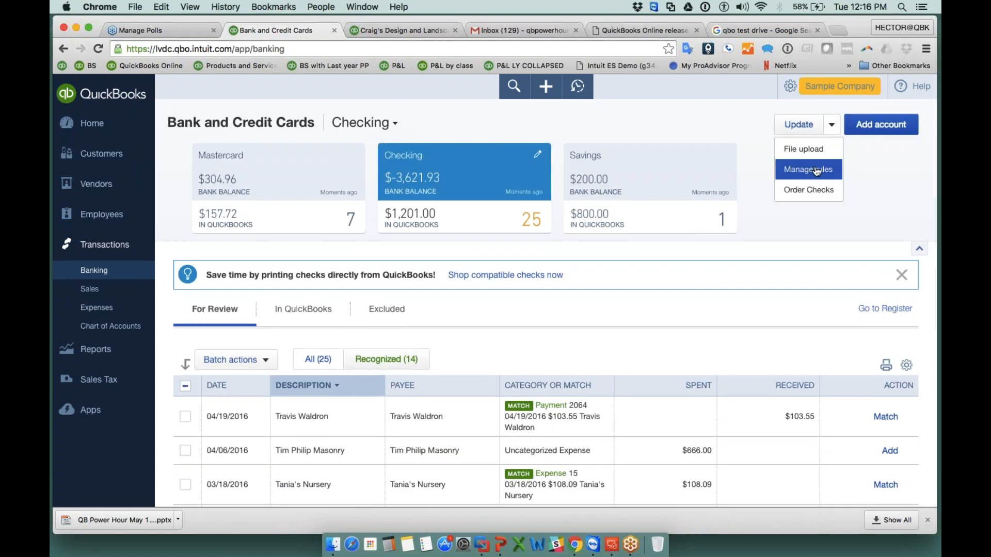
Step: Go to Update > Manage rules and dismiss the two rule tips
click(817, 171)
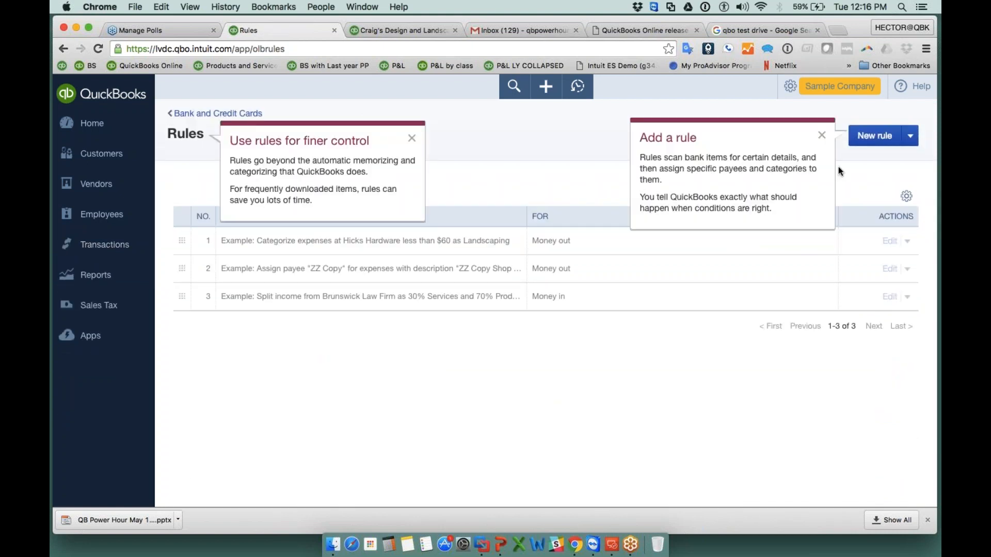
click(821, 136)
click(412, 139)
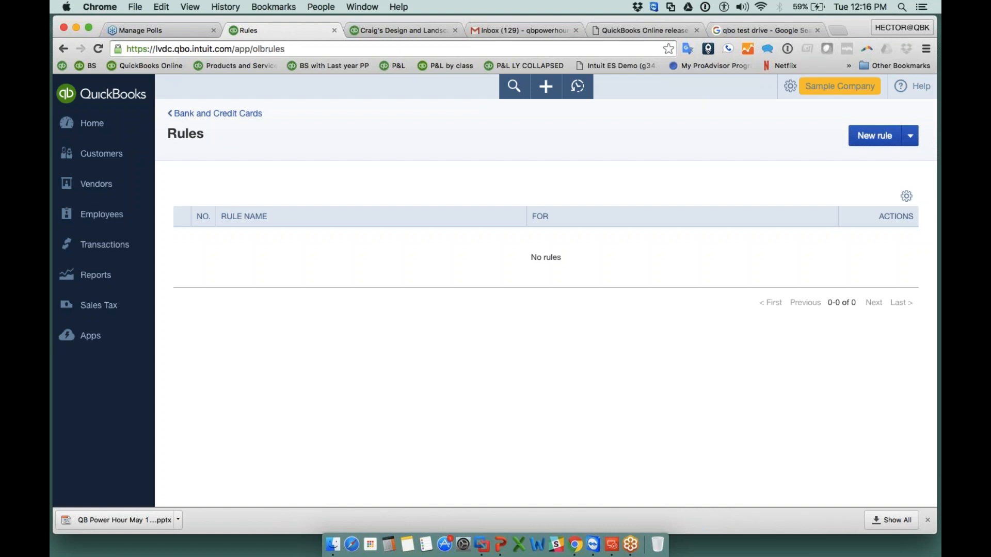
Step: Open a blank new-rule form, look at the Money in/out choices, then close it unsaved and return to Bank and Credit Cards
click(875, 137)
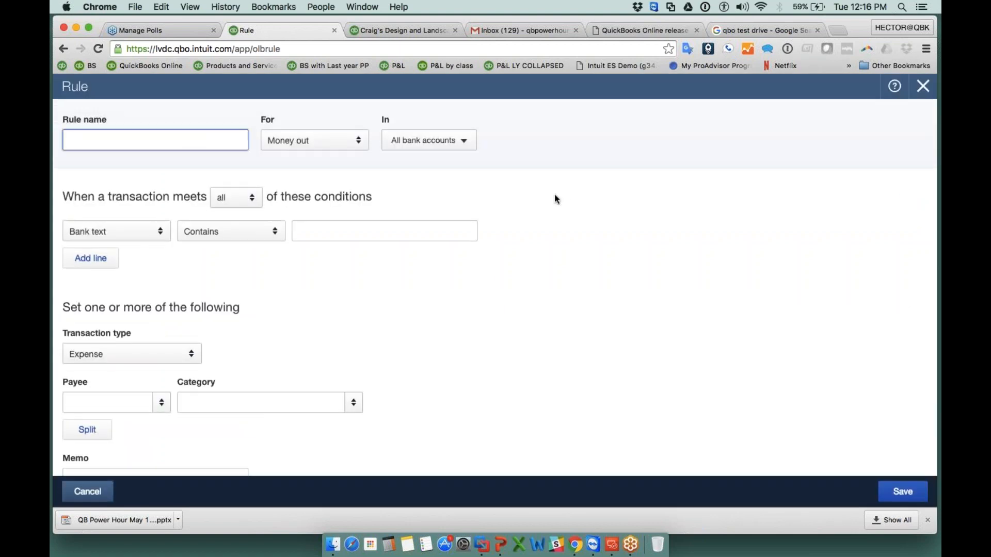
click(318, 145)
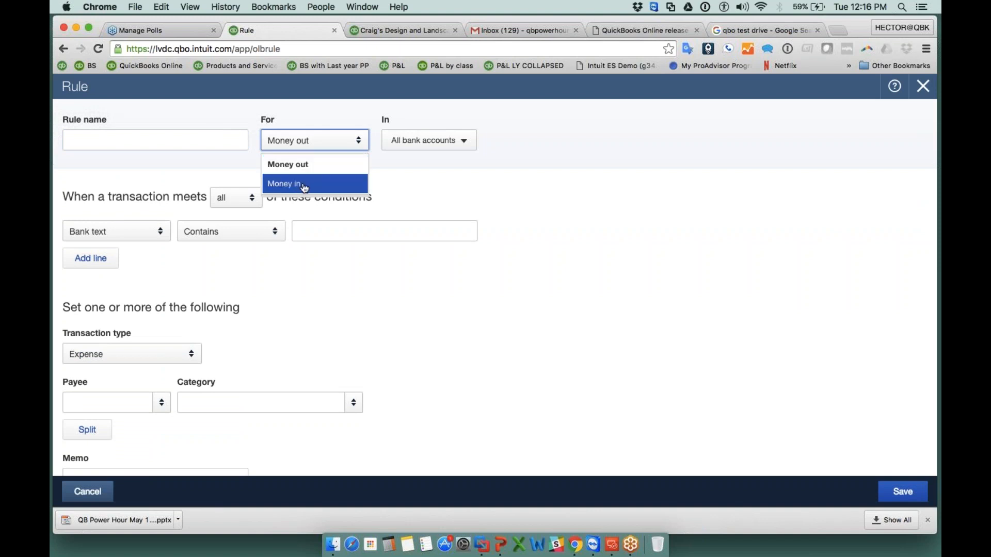
click(921, 87)
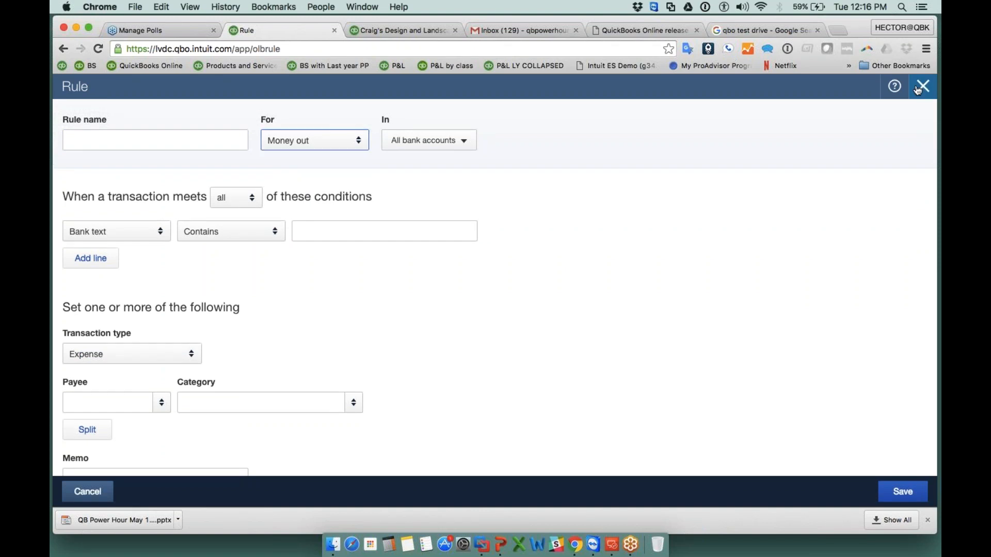
click(918, 89)
click(204, 115)
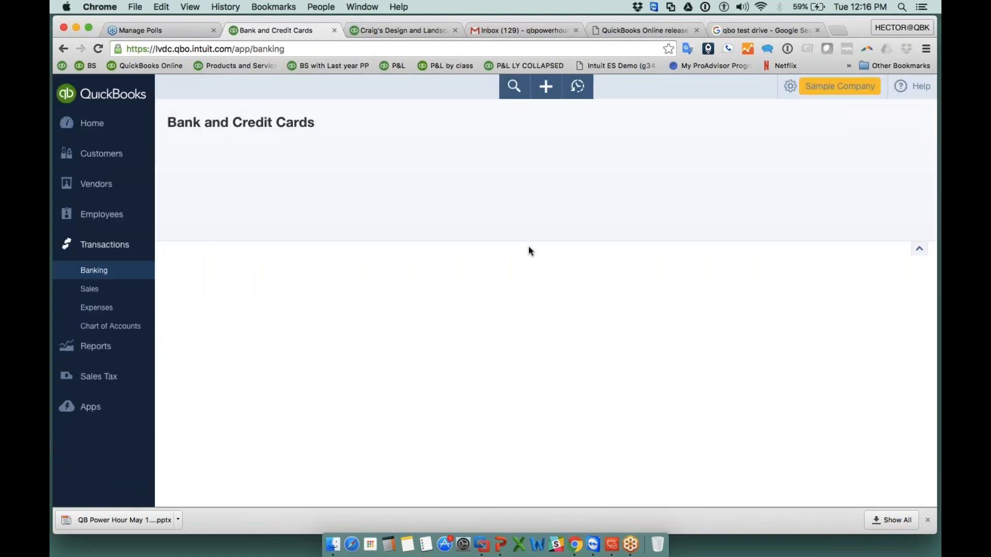
Step: Scroll through the transaction list and expand the $1,200.00 A Rental row's bank details
scroll(612, 476, down, 10)
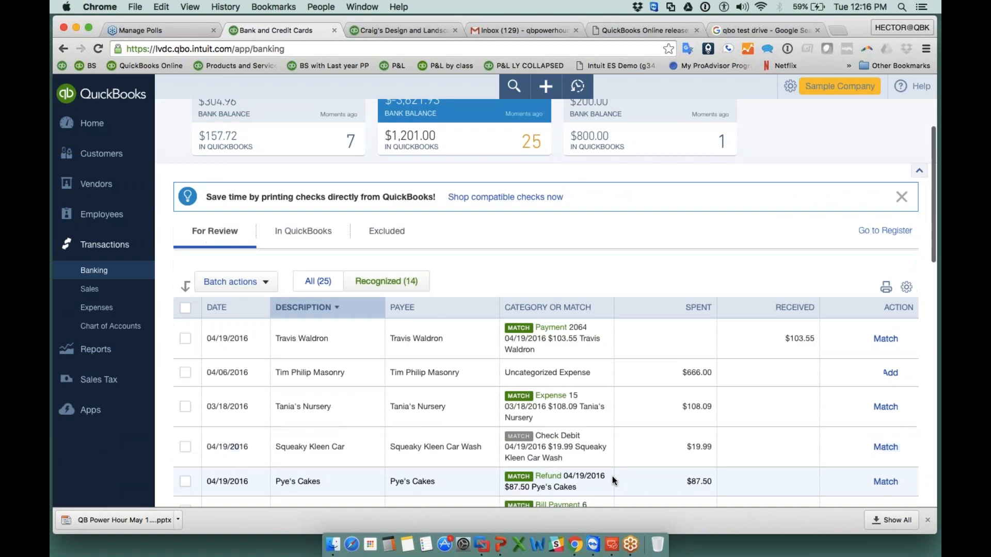
scroll(612, 476, down, 6)
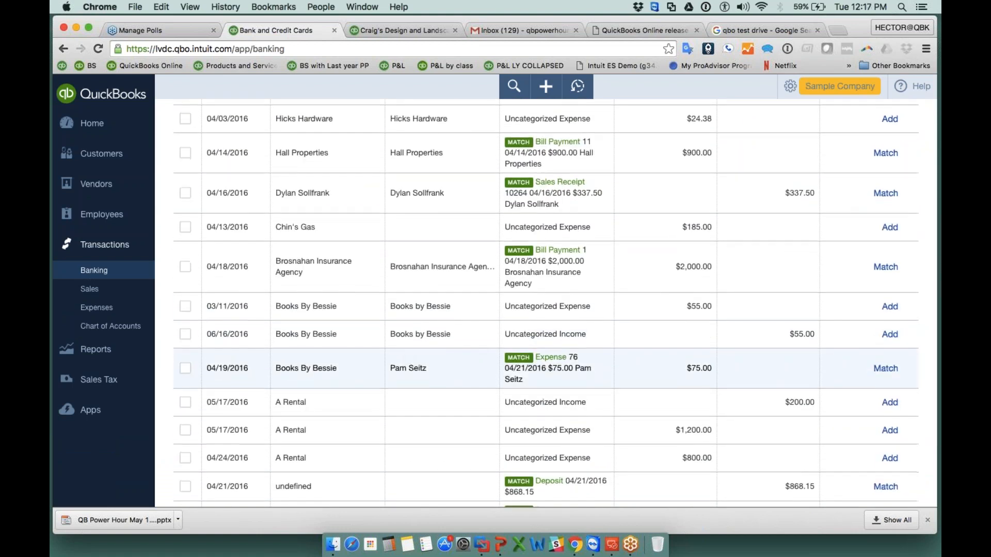
scroll(488, 379, down, 4)
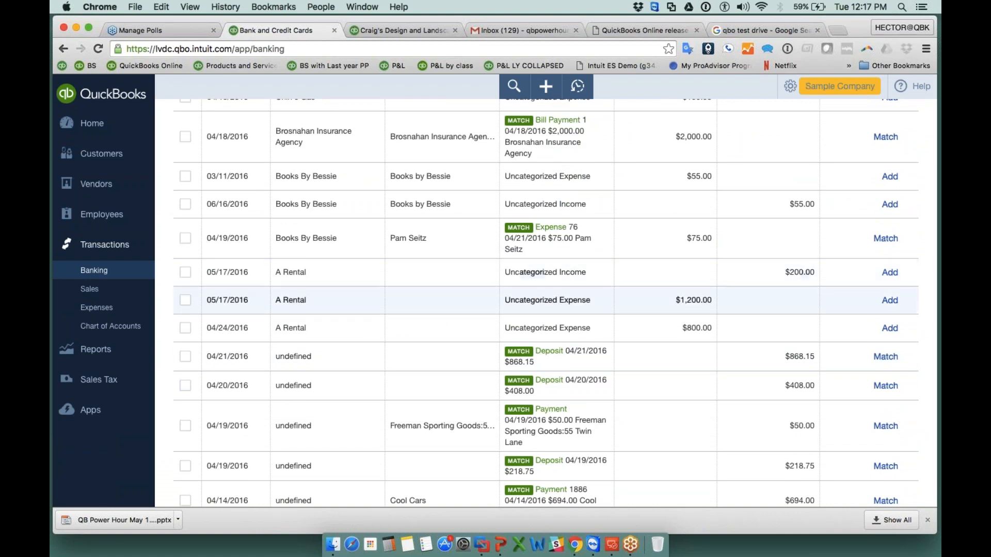
scroll(808, 287, up, 1)
scroll(808, 287, up, 4)
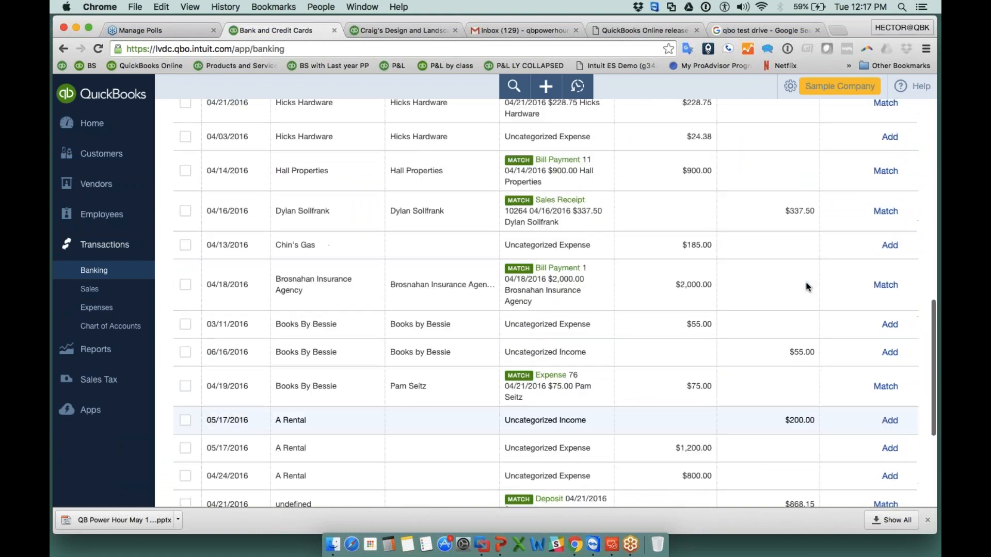
scroll(808, 287, down, 3)
drag(674, 362, 715, 363)
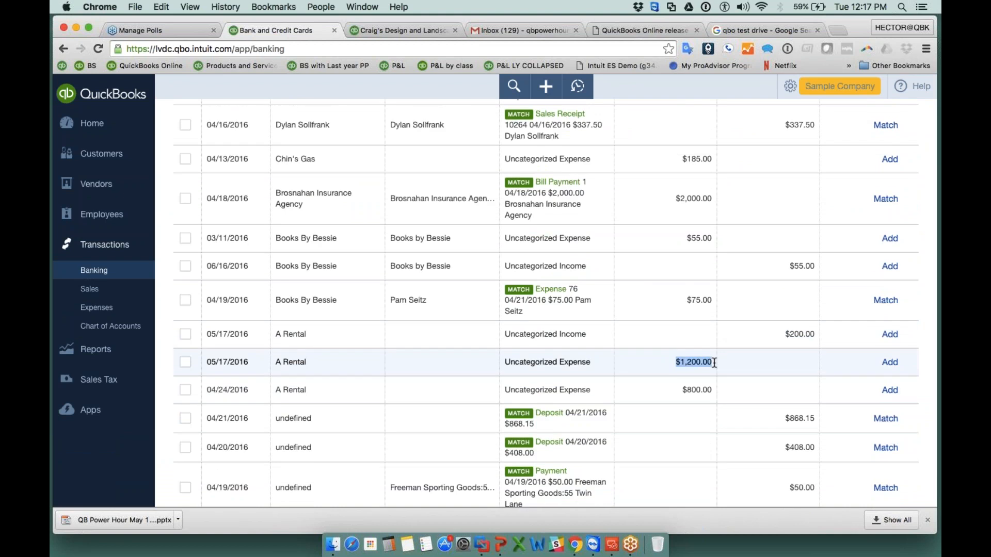
scroll(683, 372, down, 1)
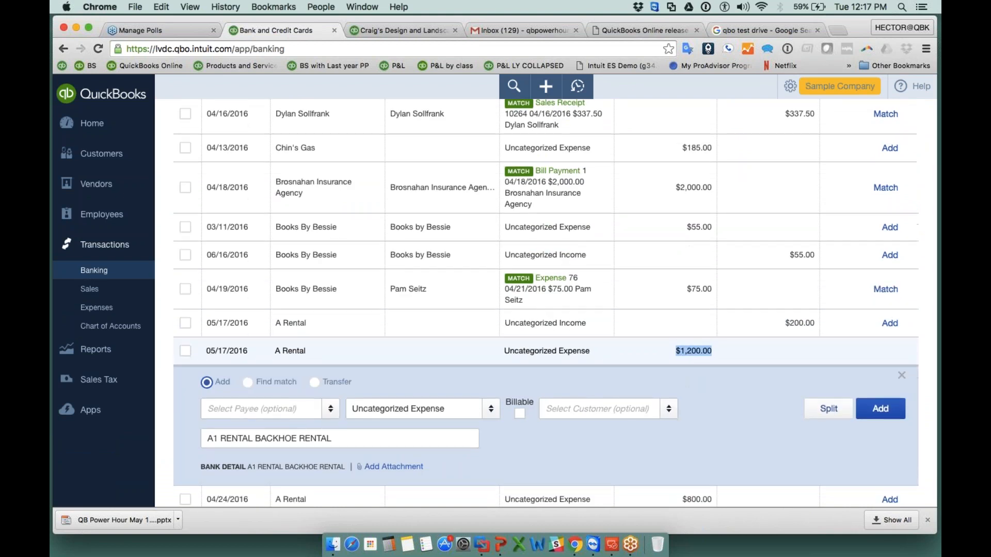
scroll(721, 341, down, 2)
scroll(721, 340, up, 4)
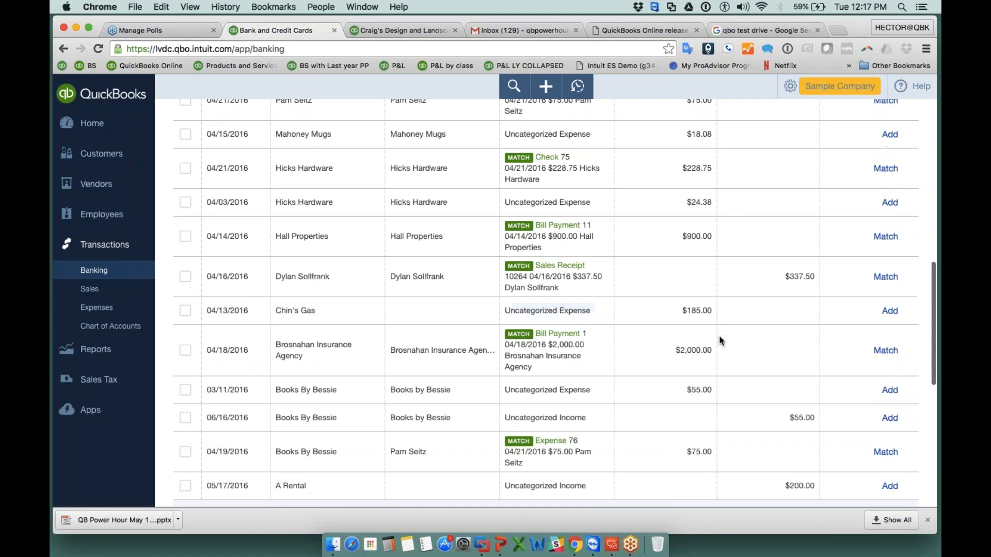
scroll(721, 340, up, 5)
scroll(719, 338, up, 2)
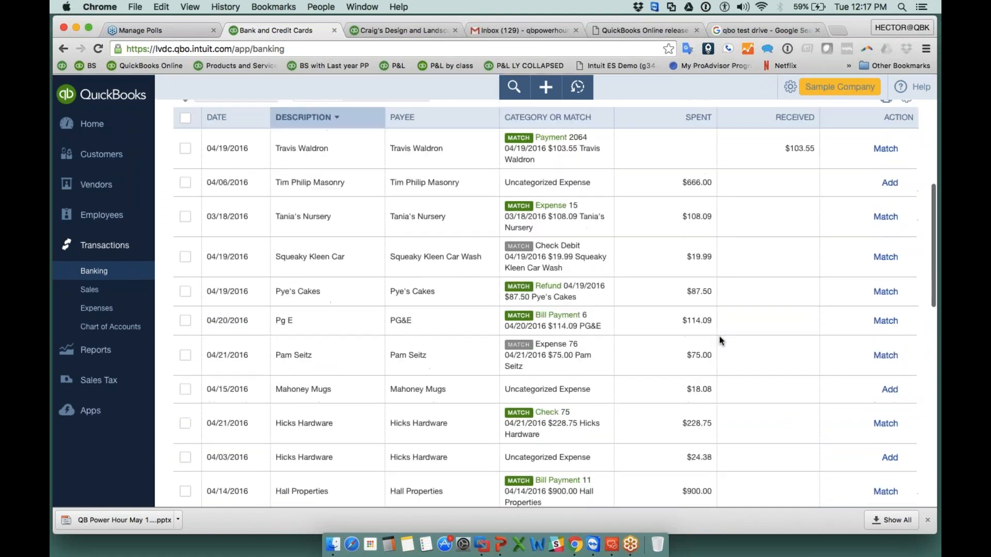
scroll(720, 338, down, 10)
Step: Expand the $800.00 and $200.00 A Rental details, then scroll up and dismiss the check-printing banner
click(665, 203)
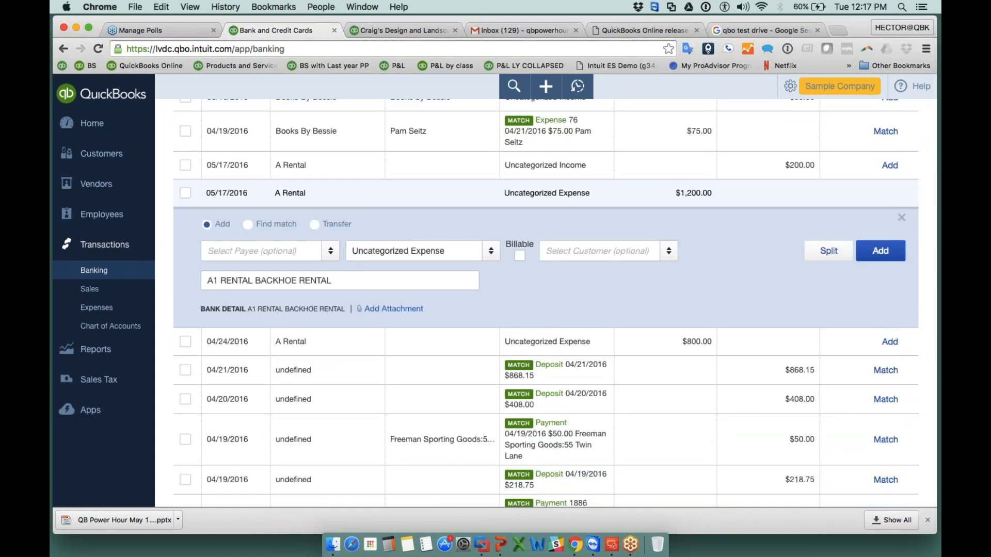
drag(680, 342, 715, 342)
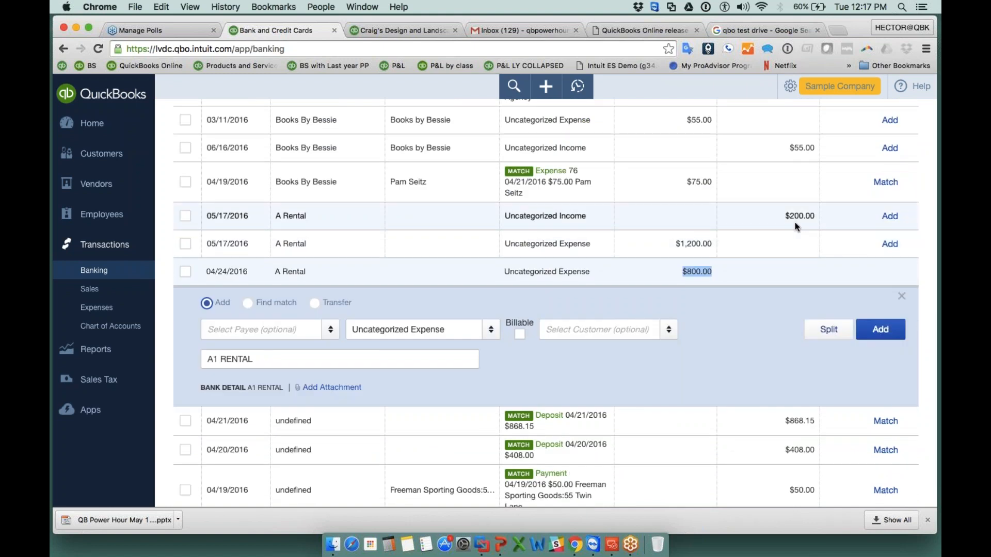
drag(785, 215, 816, 216)
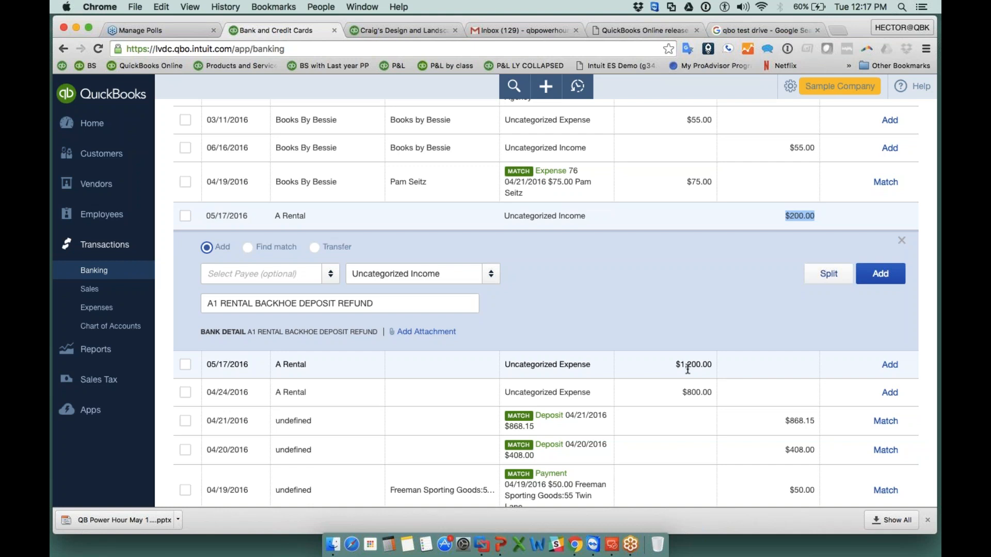
scroll(688, 369, up, 1)
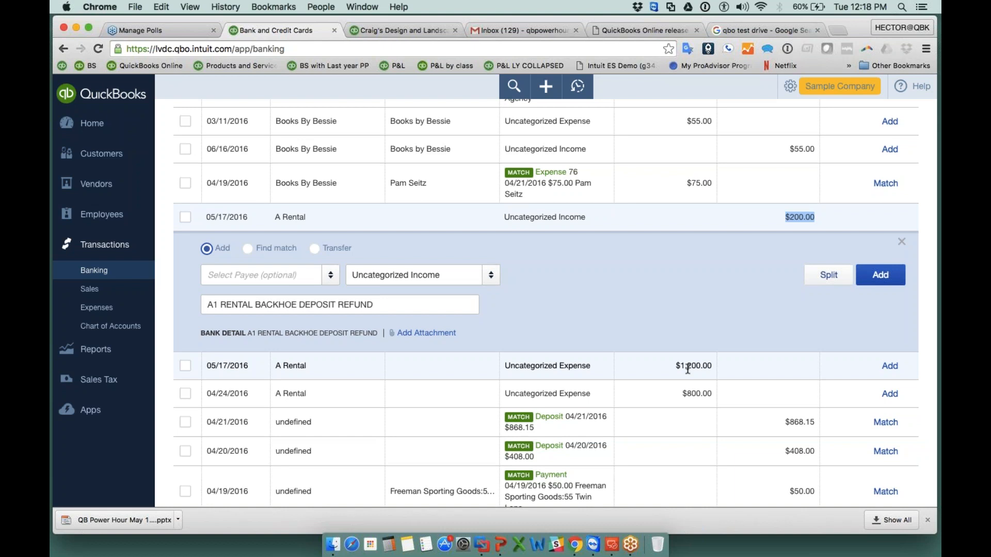
scroll(688, 369, up, 10)
click(901, 237)
Step: From Update > Manage rules, start a Money out rule whose bank text contains 'Rental'
scroll(824, 159, up, 2)
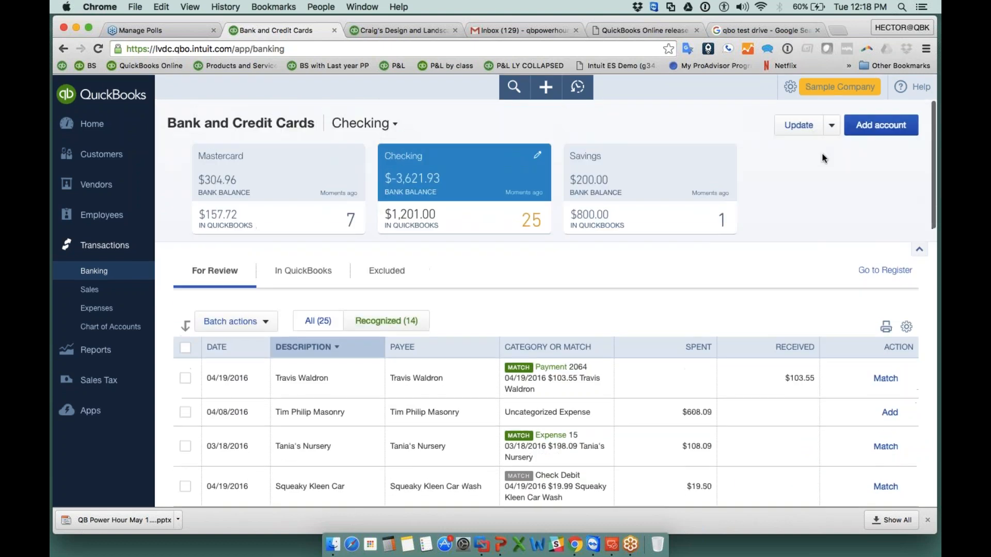
click(831, 125)
click(802, 171)
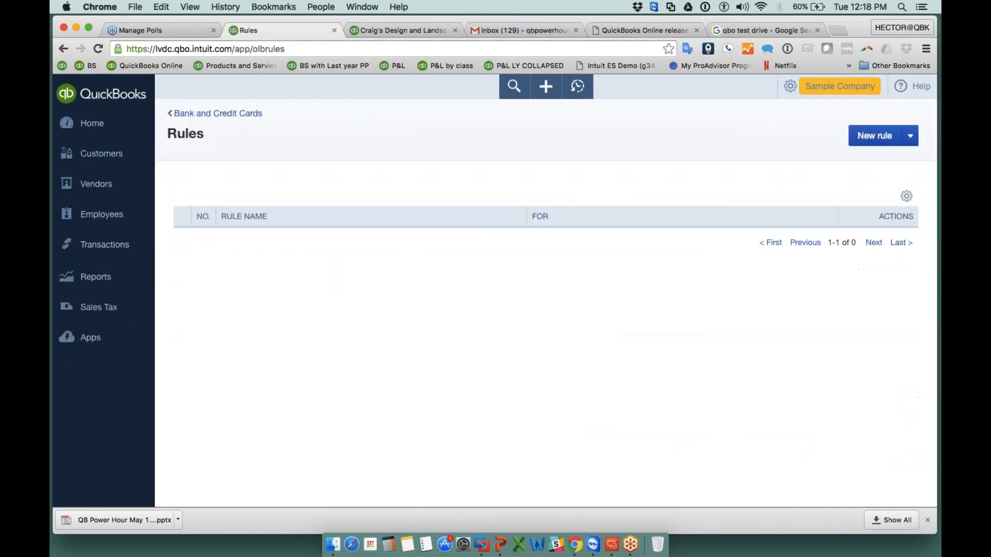
click(876, 136)
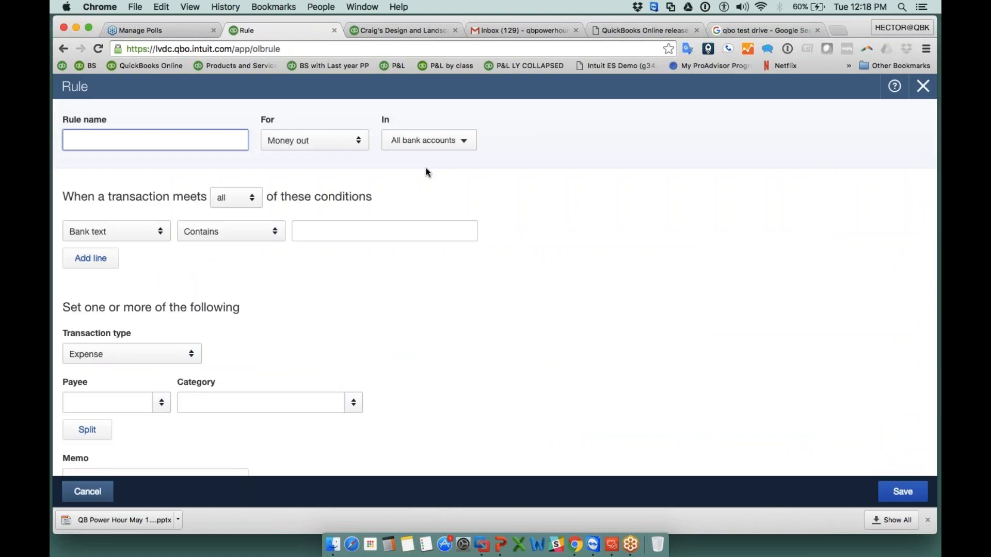
click(304, 140)
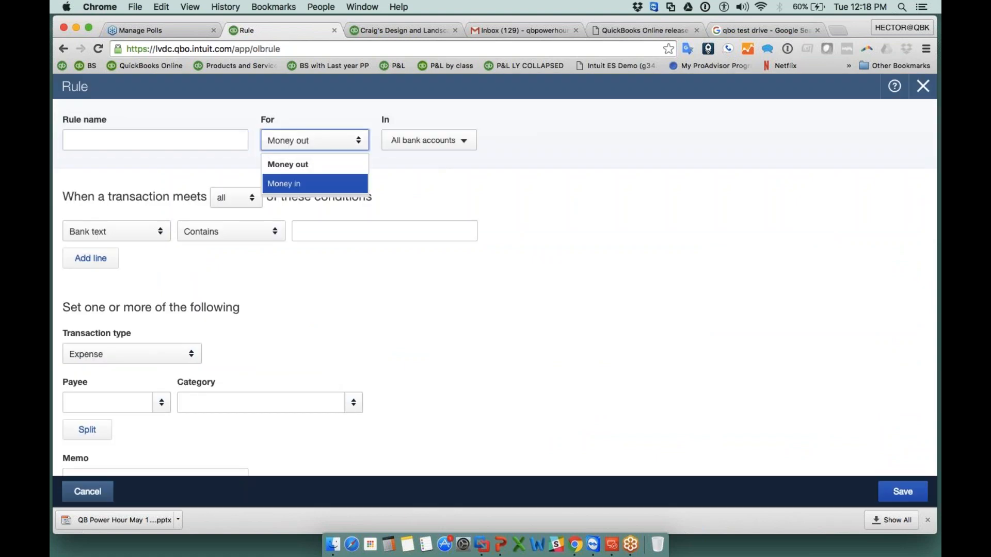
click(309, 165)
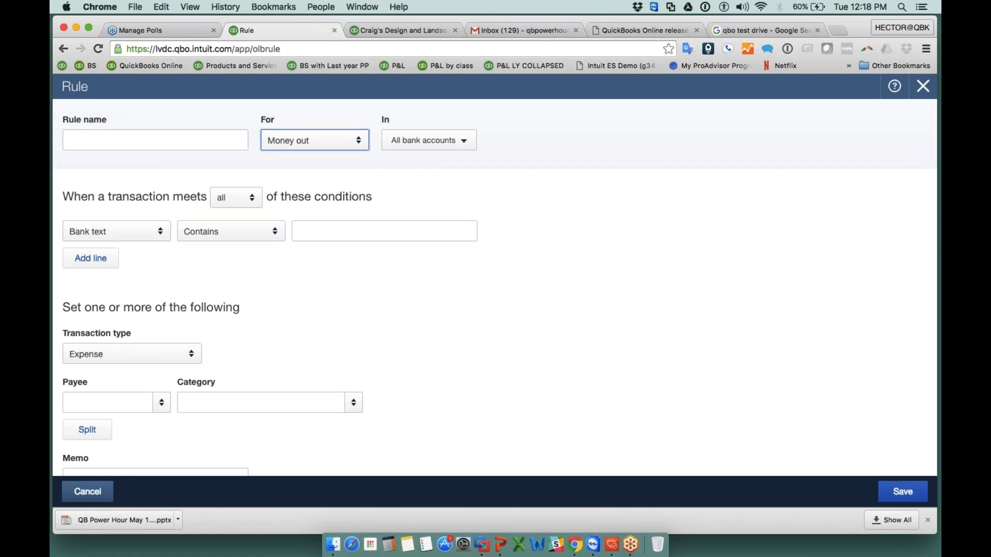
click(317, 230)
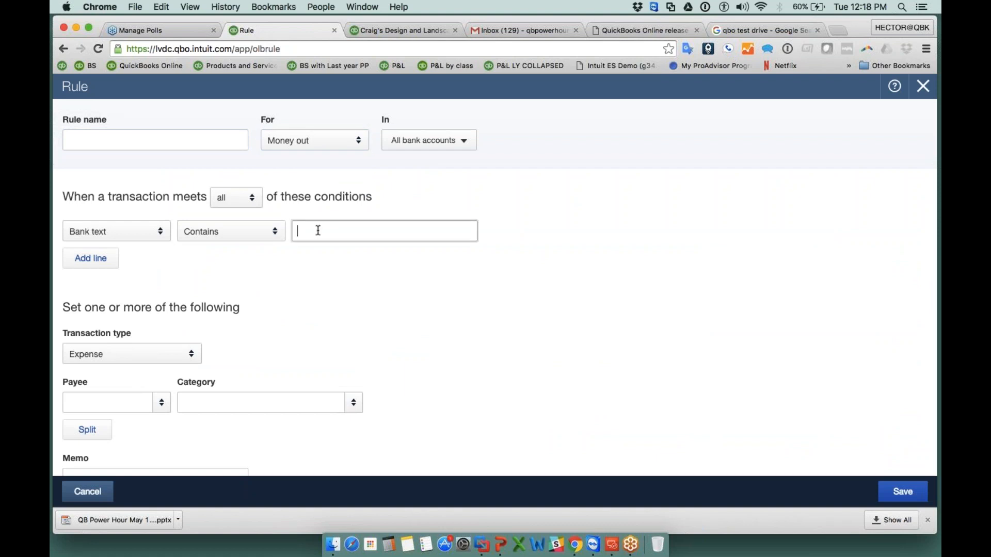
text(Rental)
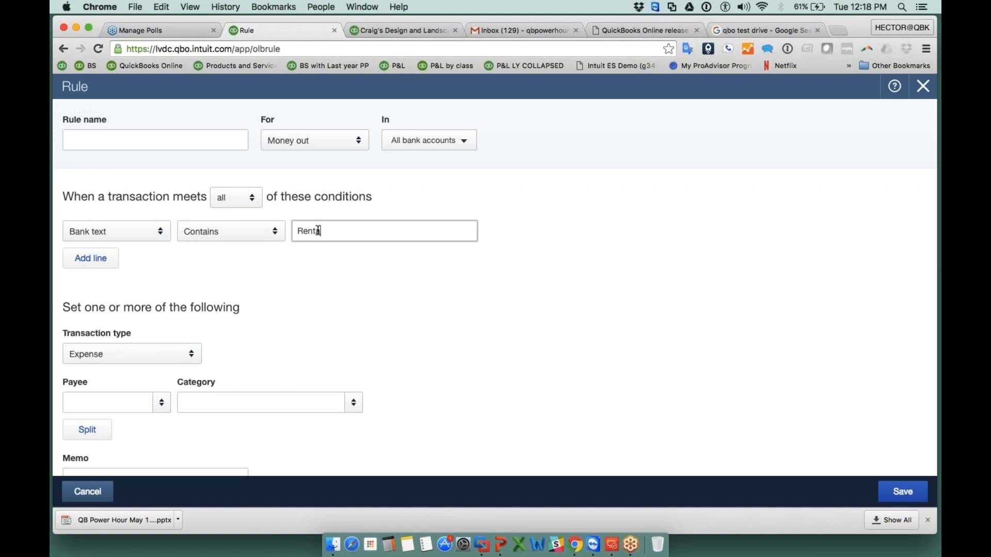
Step: Check which bank accounts the rule covers, then cancel the rule and confirm discarding it
click(429, 144)
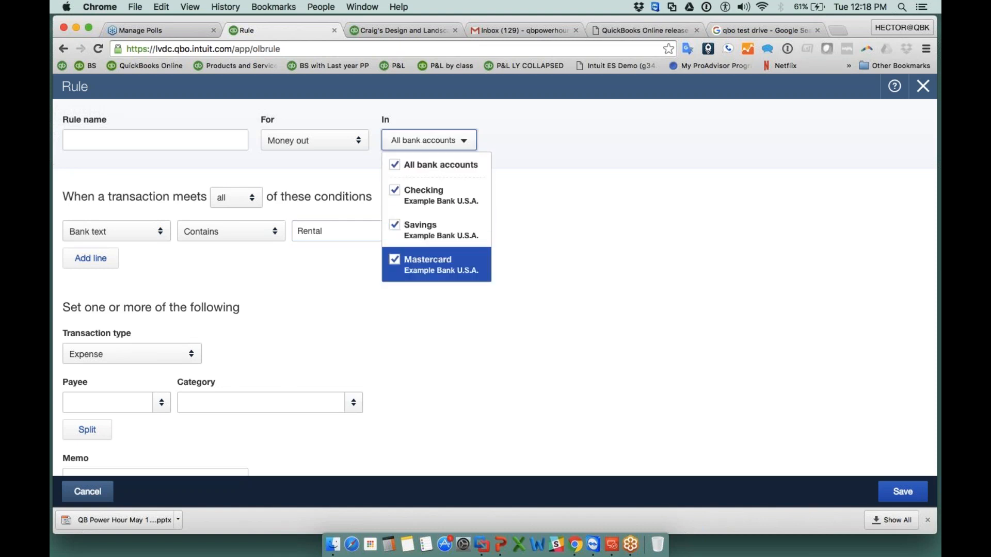
click(528, 153)
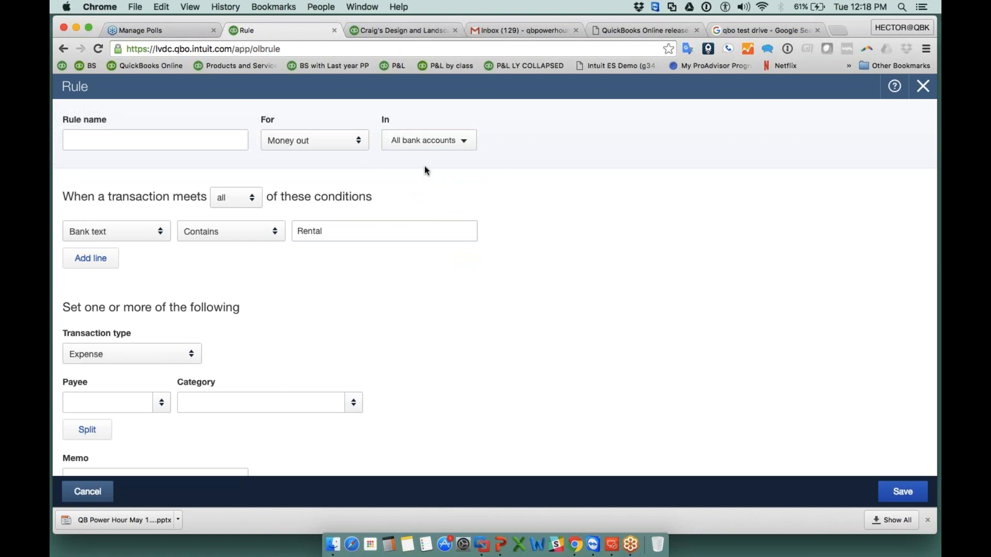
click(458, 146)
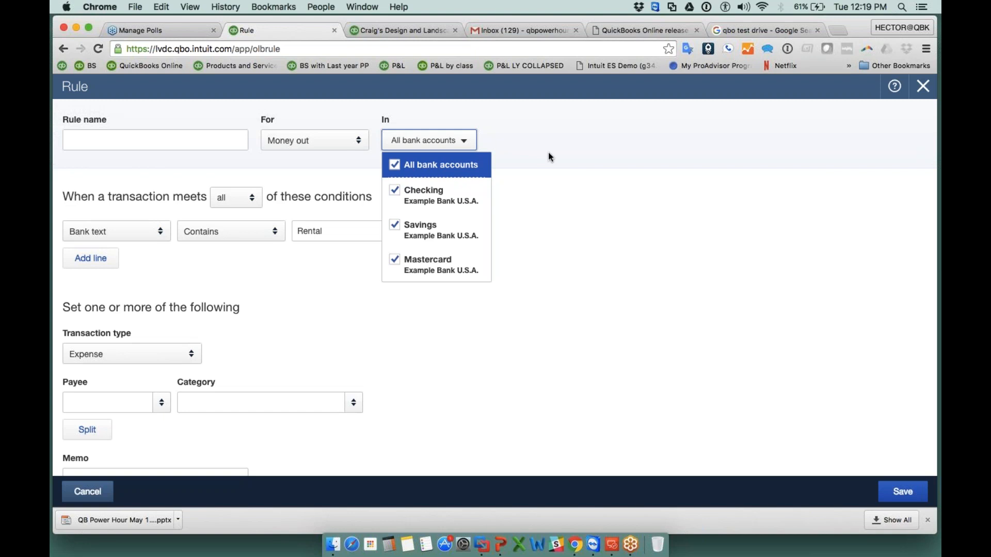
click(166, 137)
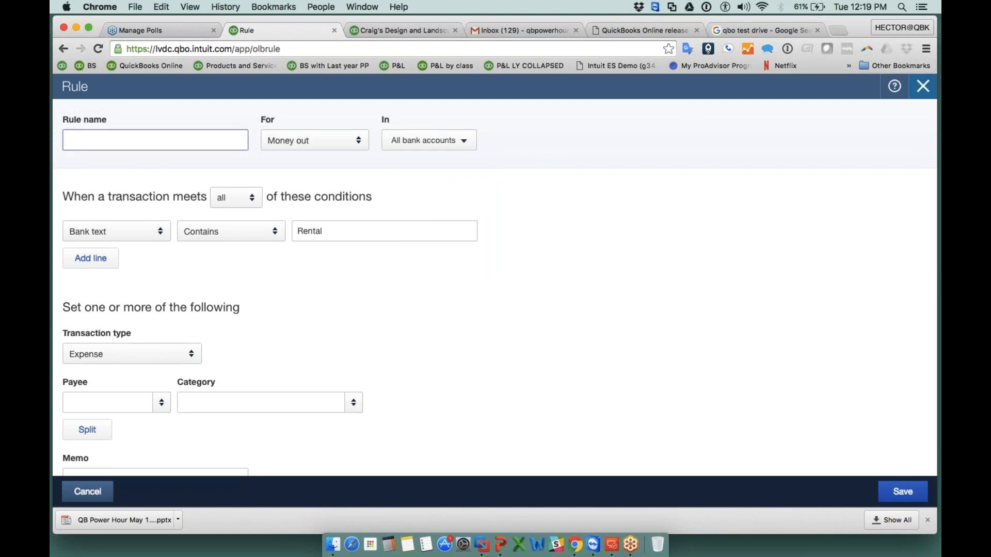
click(923, 86)
click(550, 314)
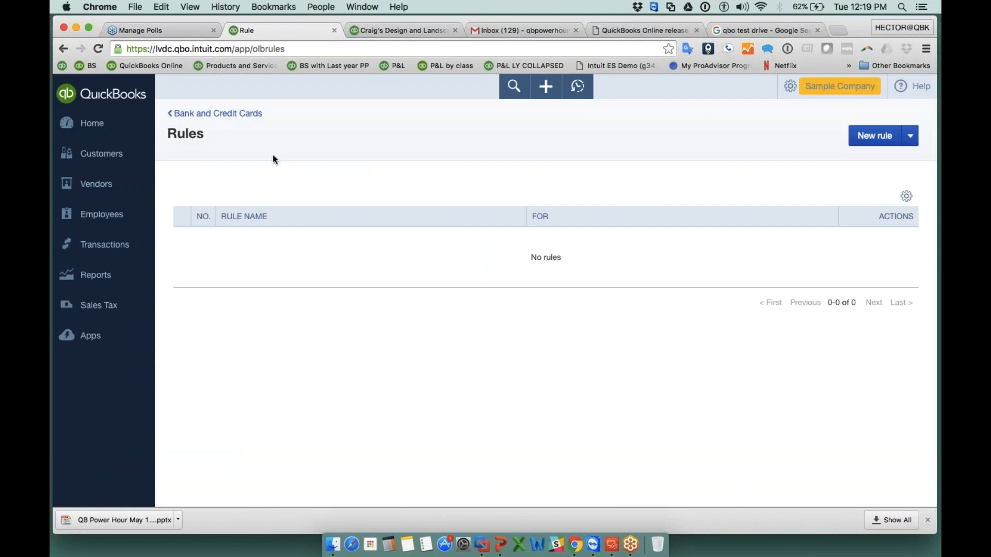
Step: Return to Bank and Credit Cards and advance the slideshow to the '3. Automatic Reports' slide
click(216, 114)
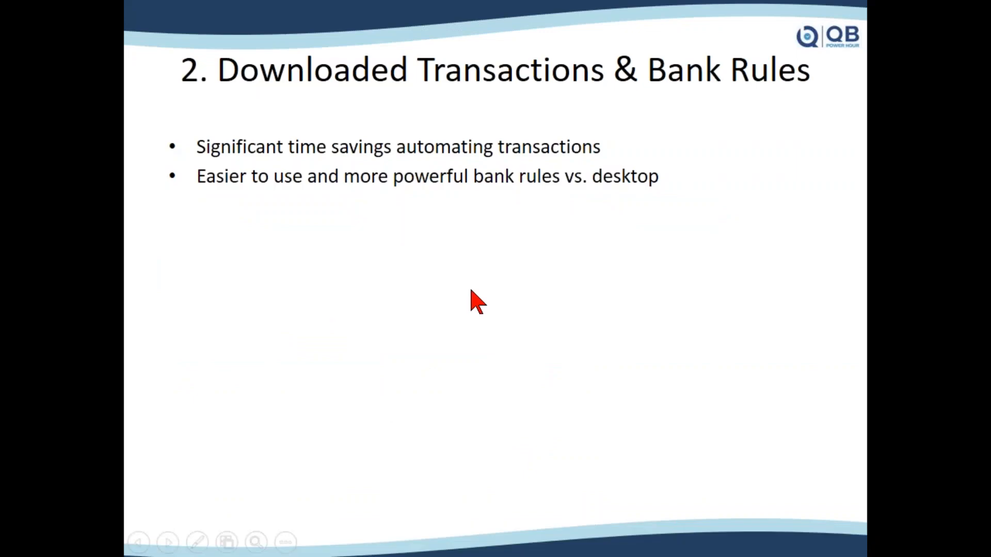
click(471, 290)
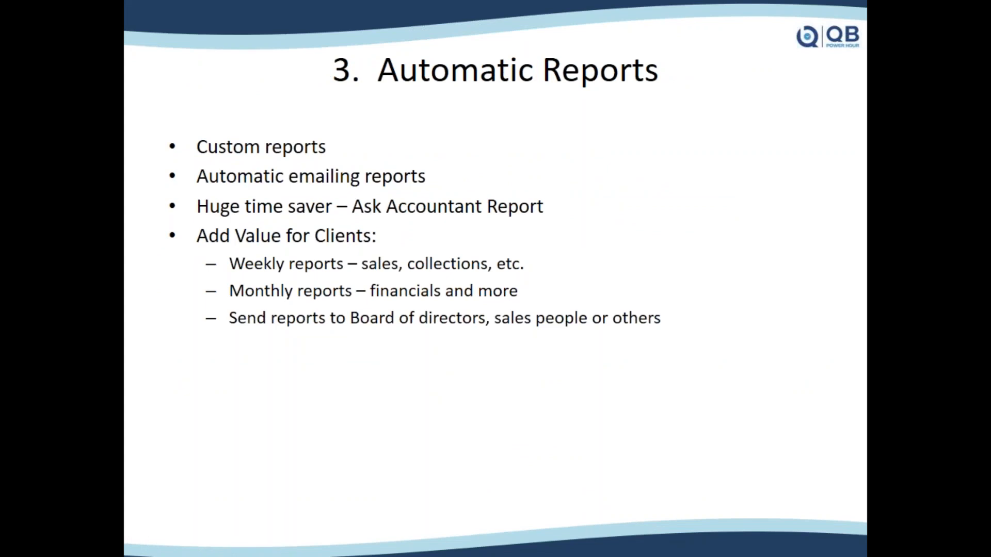
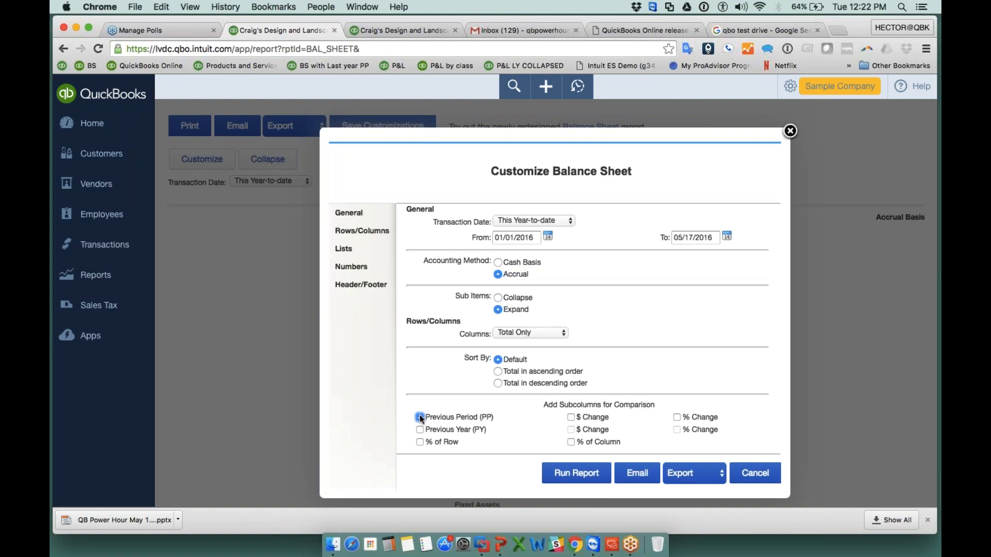
Step: Add a Previous Period comparison with a $ Change column and run the Balance Sheet
click(420, 417)
click(571, 417)
click(579, 474)
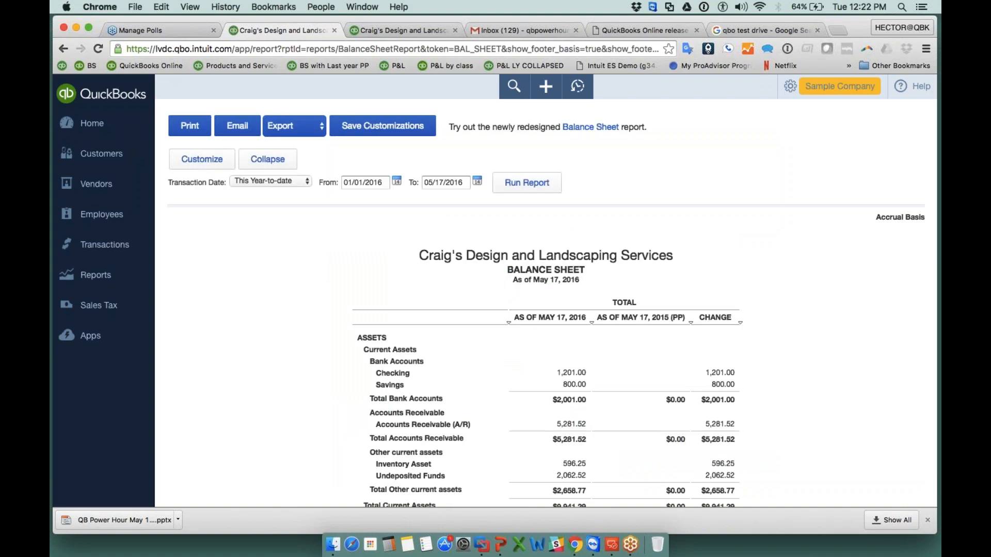
scroll(586, 325, down, 1)
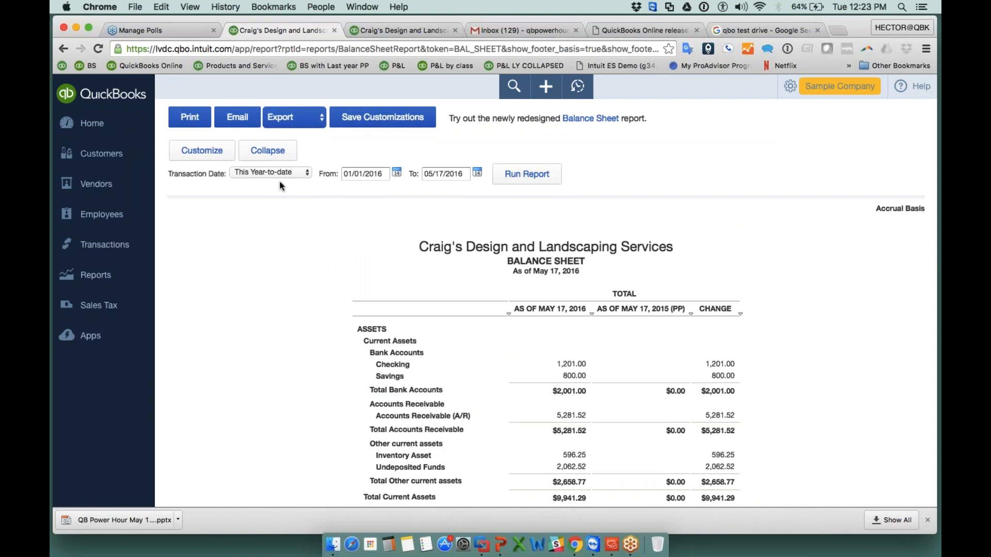
Step: Swap to a Previous Year (PY) comparison with $ Change and rerun the Balance Sheet
click(203, 151)
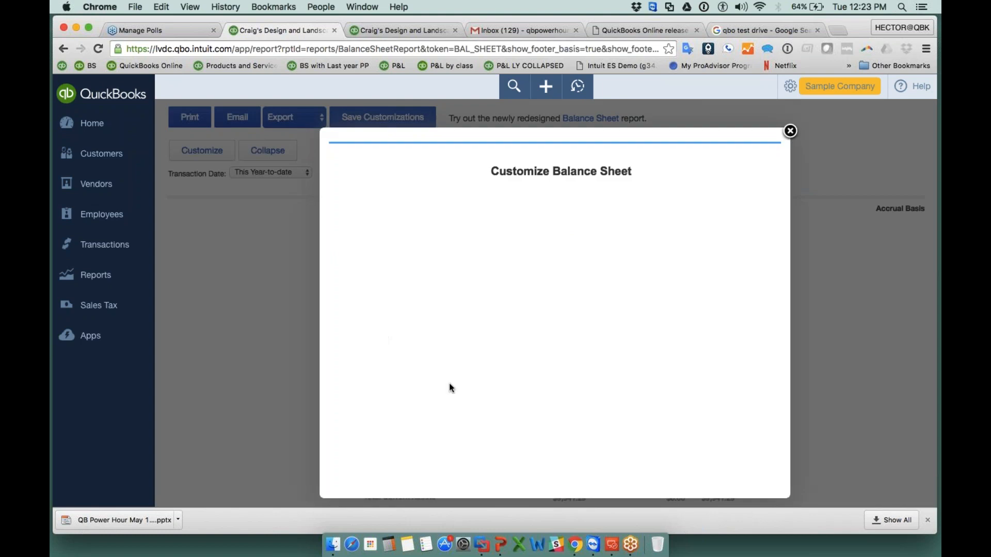
click(419, 417)
click(419, 417)
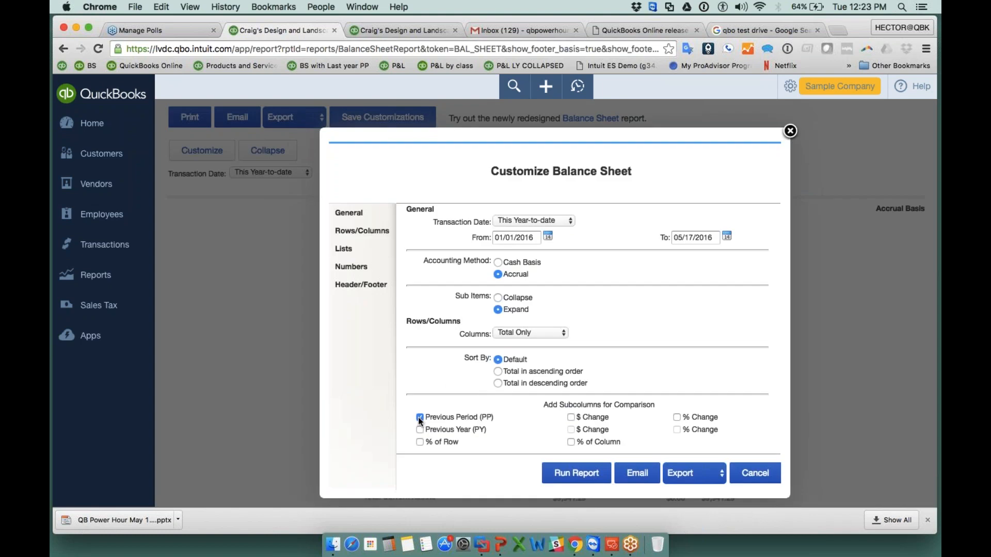
click(420, 430)
click(419, 418)
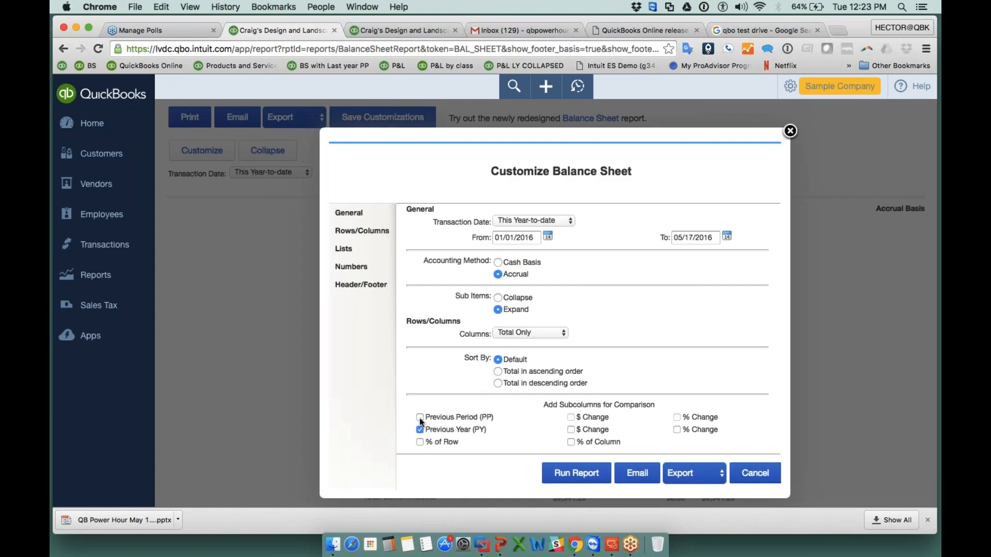
click(572, 430)
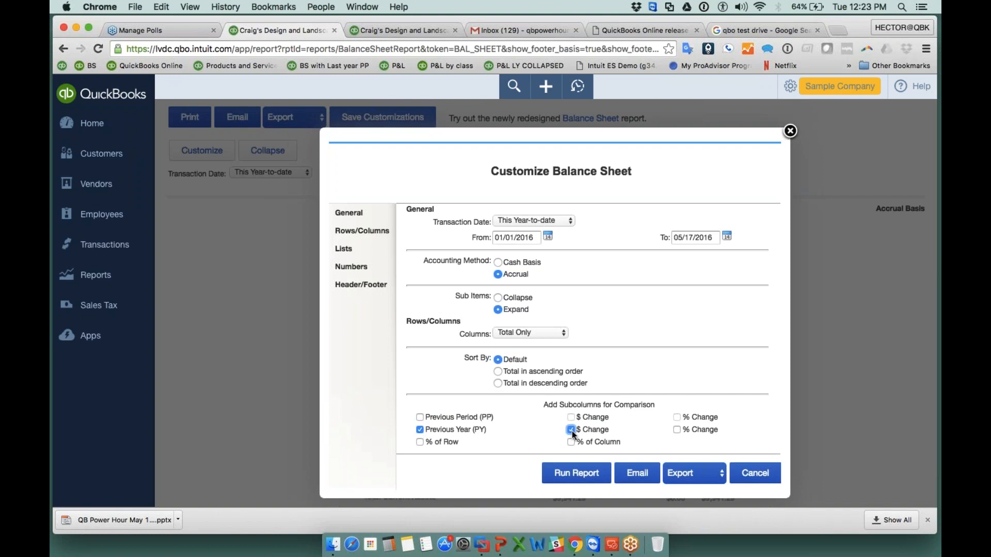
click(569, 474)
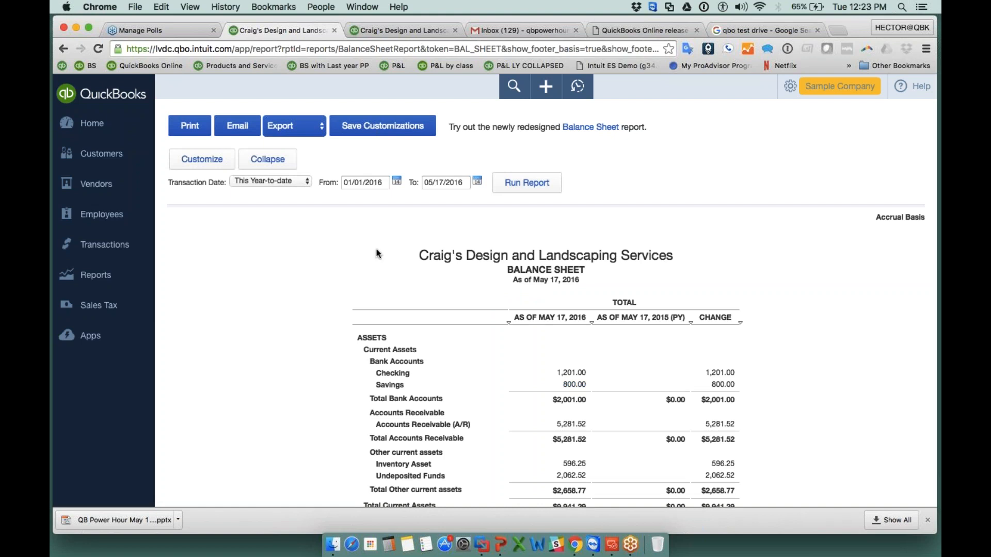
Step: Rerun the Balance Sheet for This Year (01/01/2016–12/31/2016) and review it
click(267, 180)
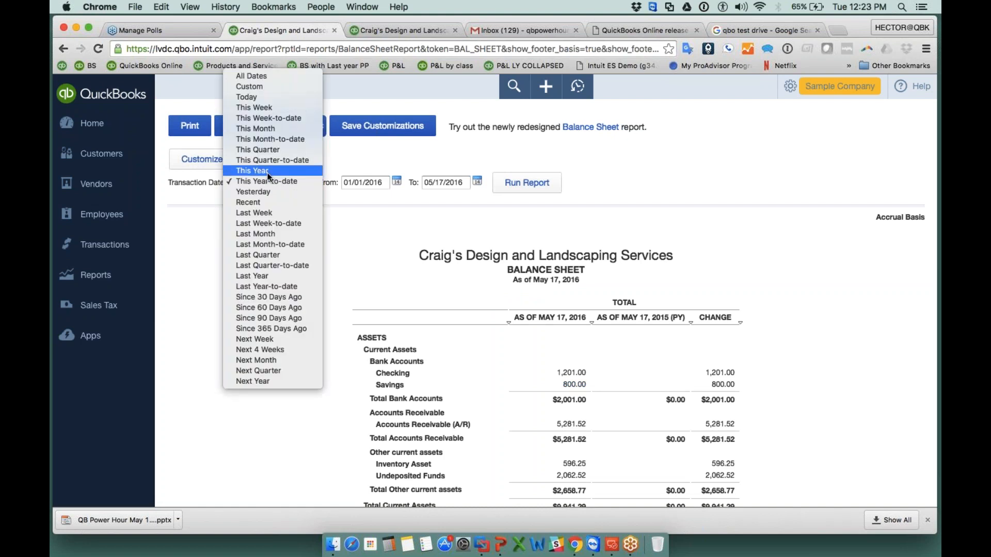
click(268, 173)
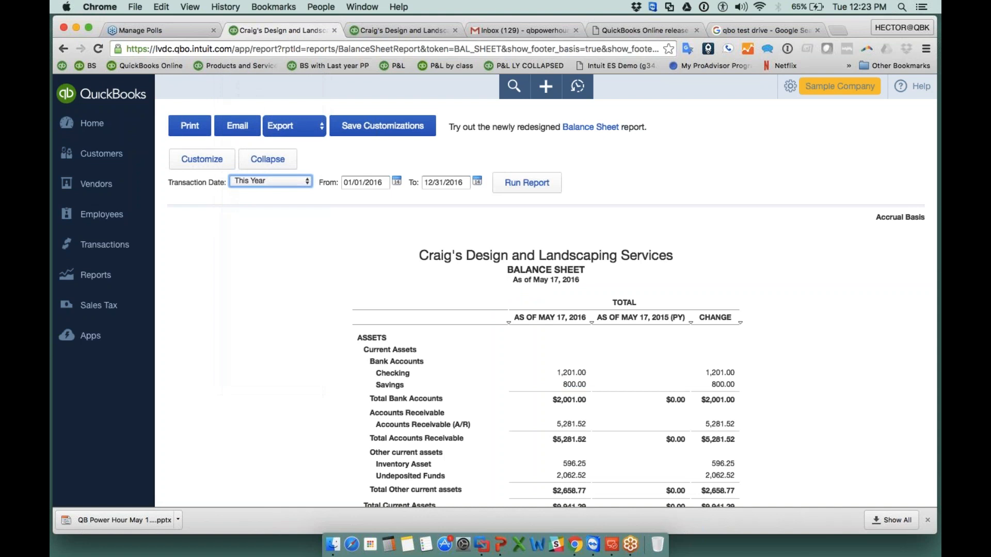
click(524, 186)
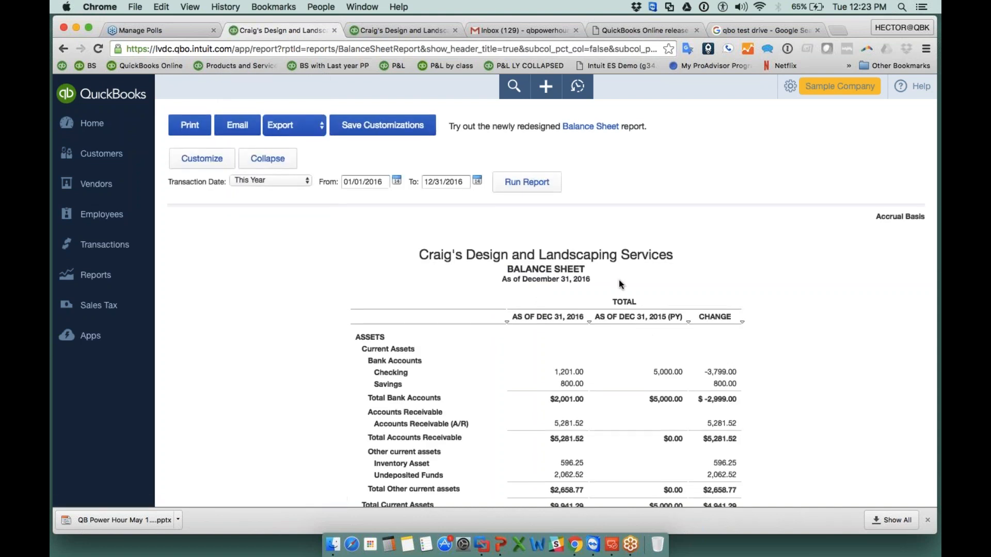
scroll(618, 280, down, 2)
scroll(618, 280, down, 1)
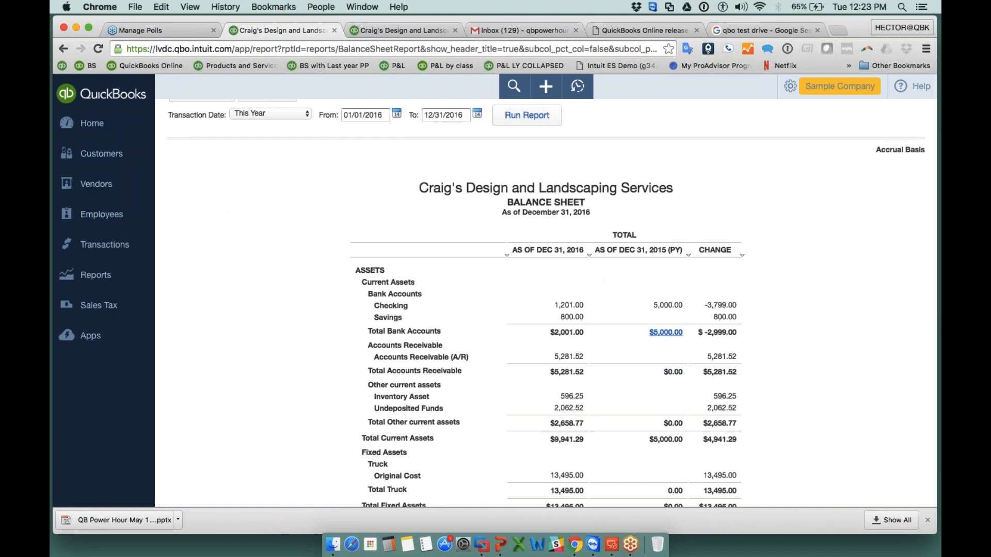
scroll(664, 463, up, 2)
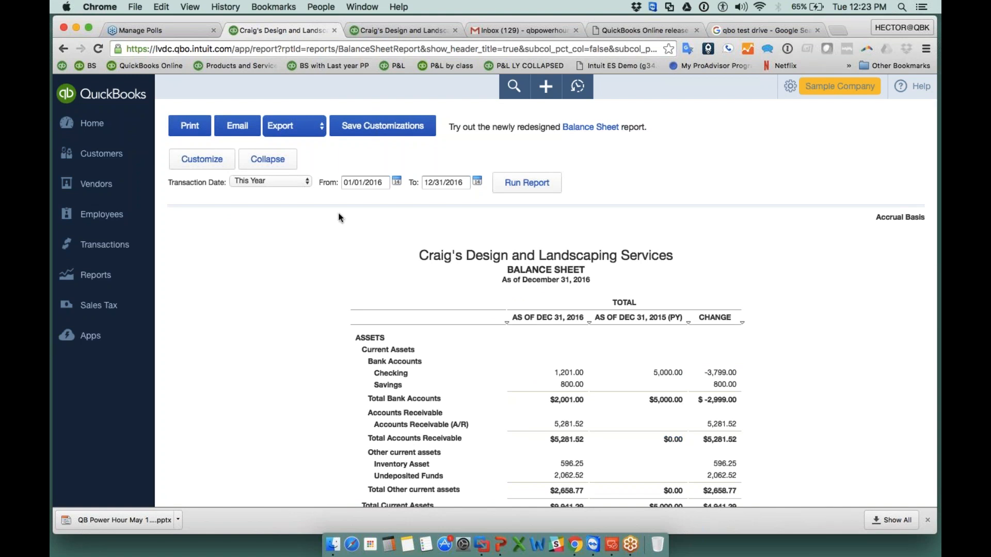
Step: Save the customizations under the name 'Balance Sheet w/ Last year $ Comp'
click(377, 130)
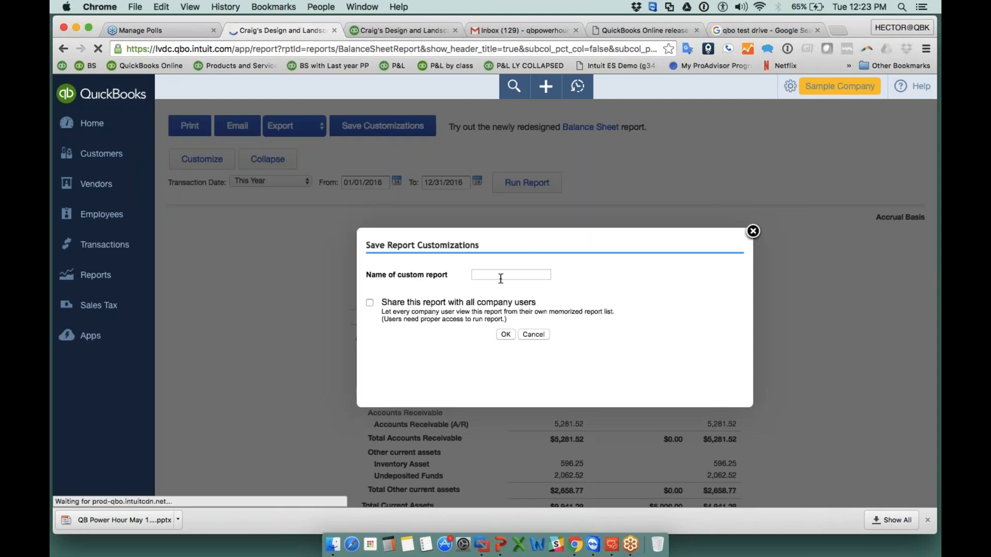
click(498, 274)
text(Balance SheetB)
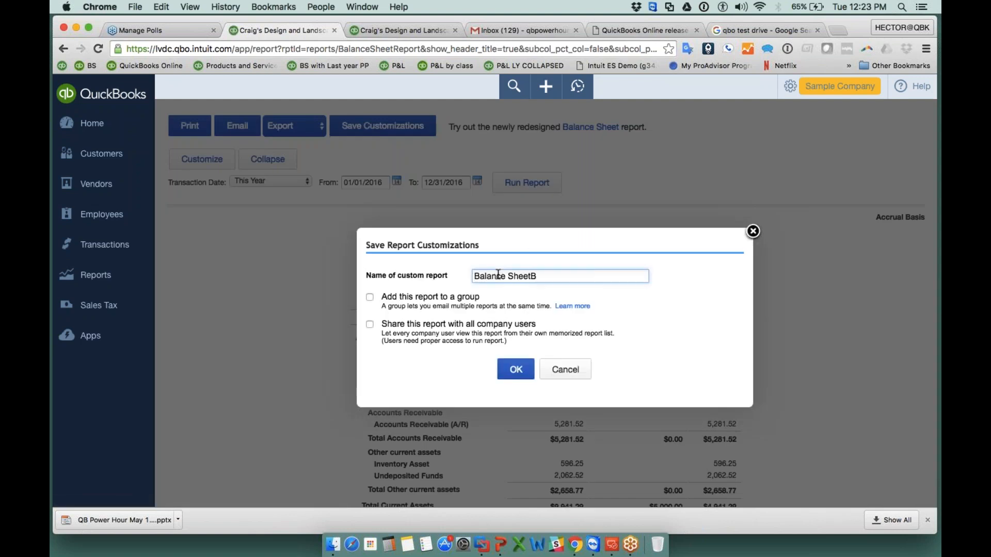
key(BackSpace)
text(w/ Last year $ Comp)
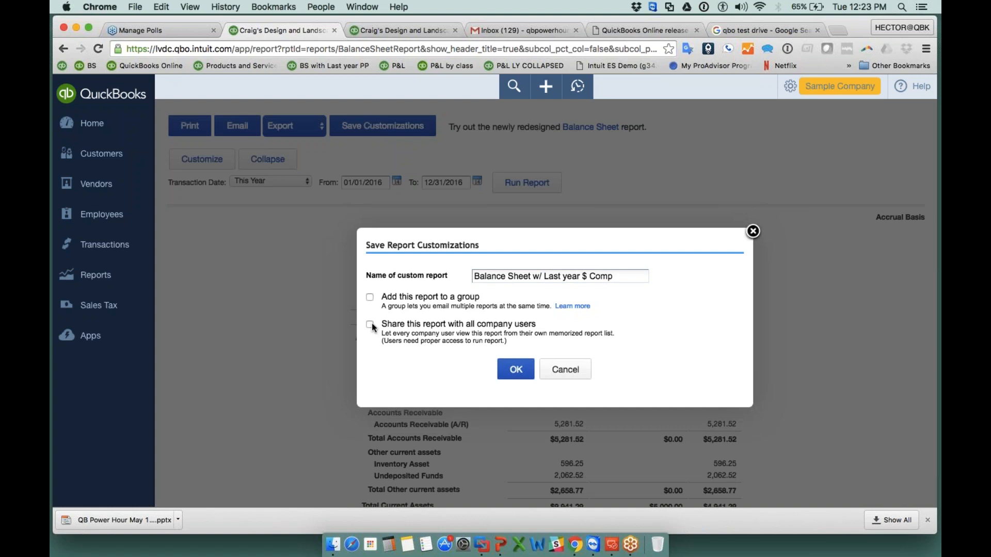
Step: Put it in a new report group called Monthly, shared with all users, and save
click(370, 298)
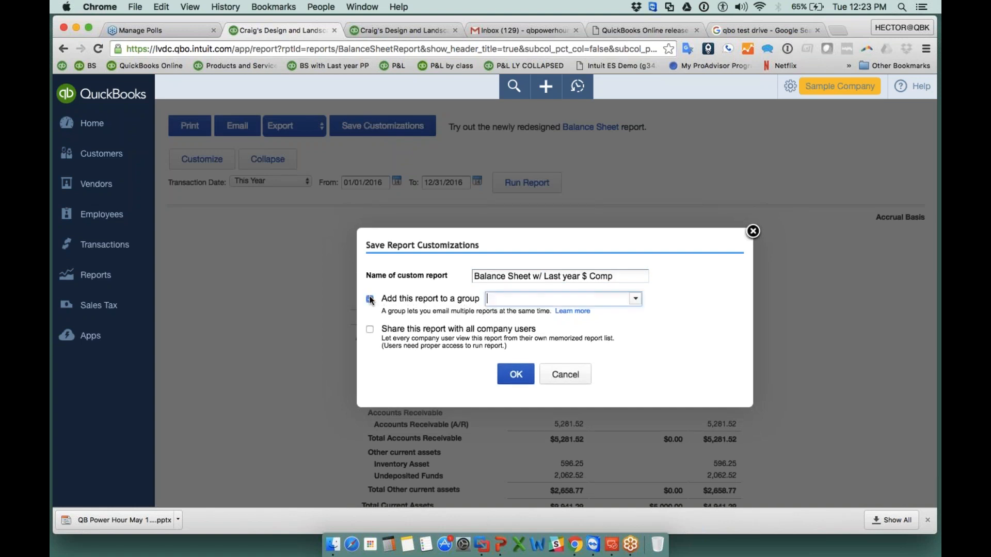
click(636, 299)
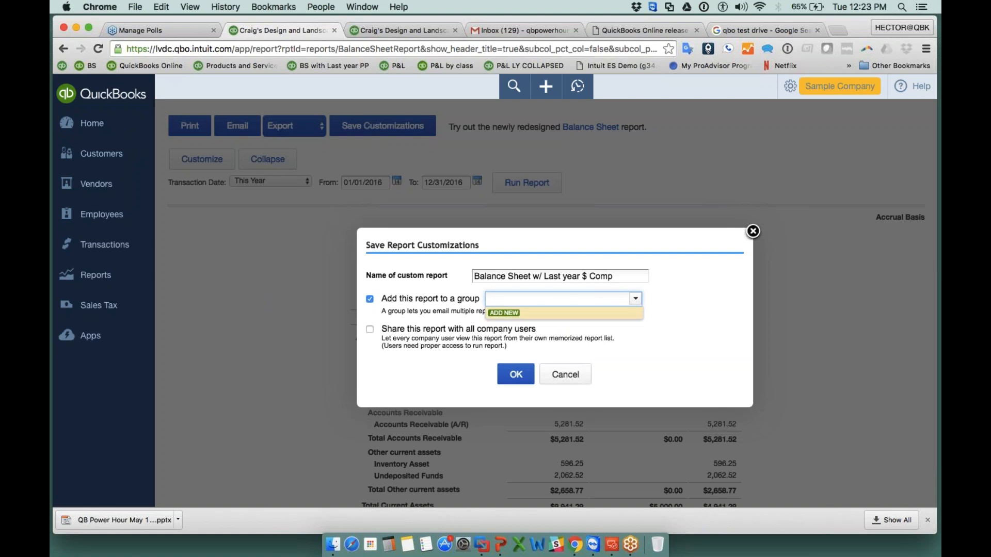
click(505, 314)
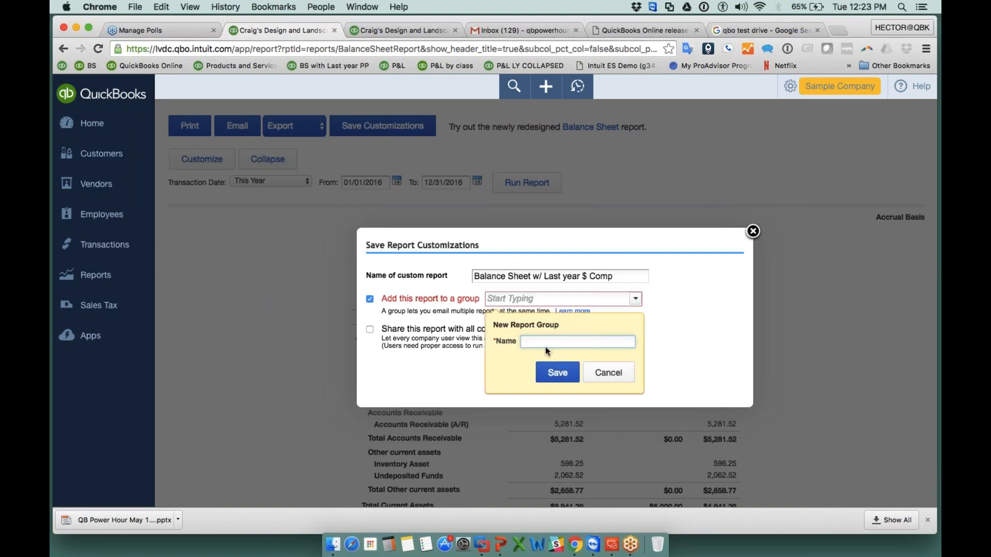
text(Monthly)
click(557, 373)
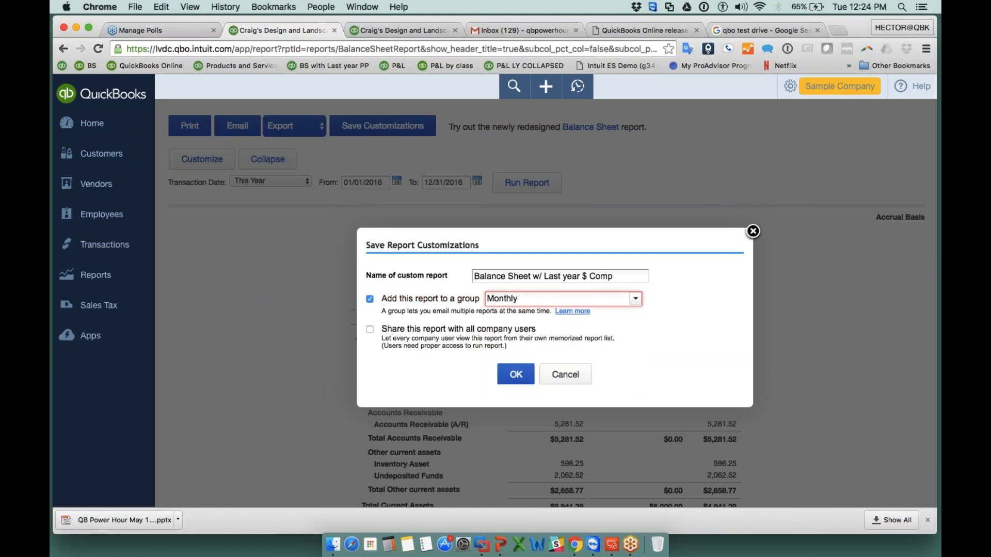
drag(532, 297, 482, 299)
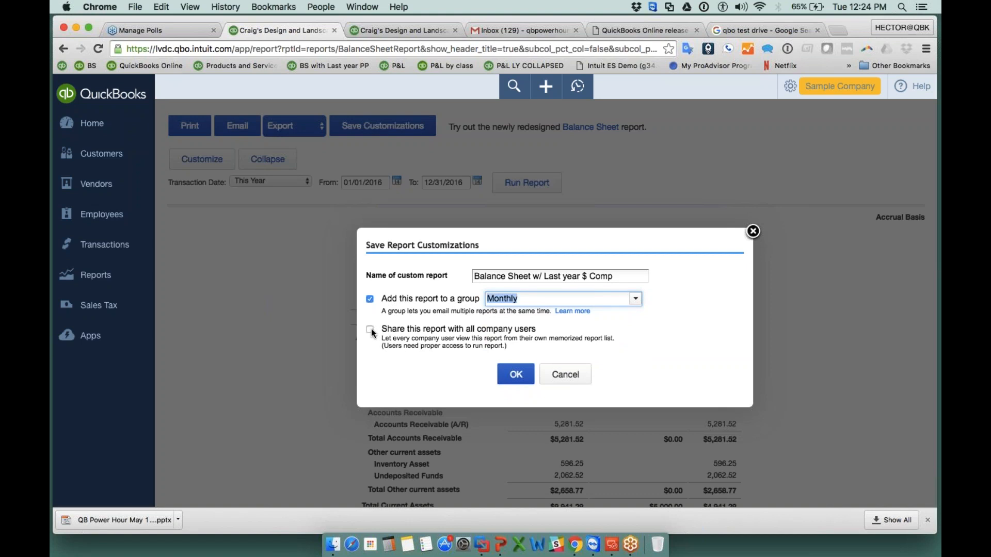
click(371, 329)
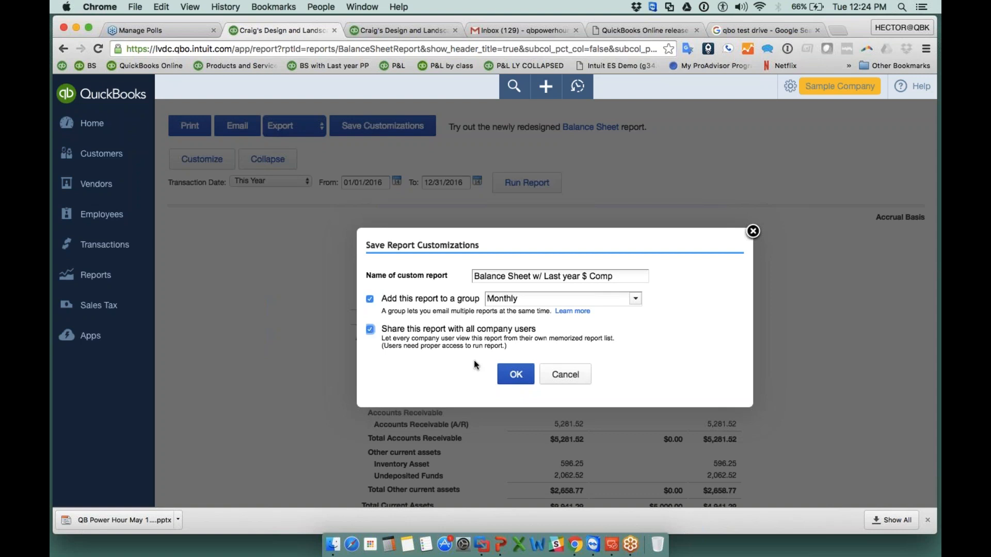
click(513, 375)
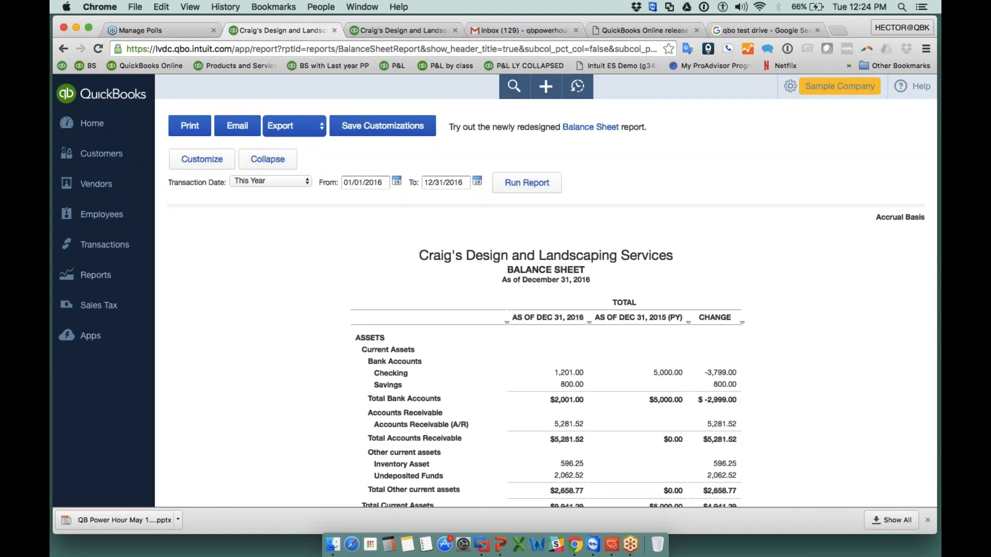
scroll(546, 304, down, 3)
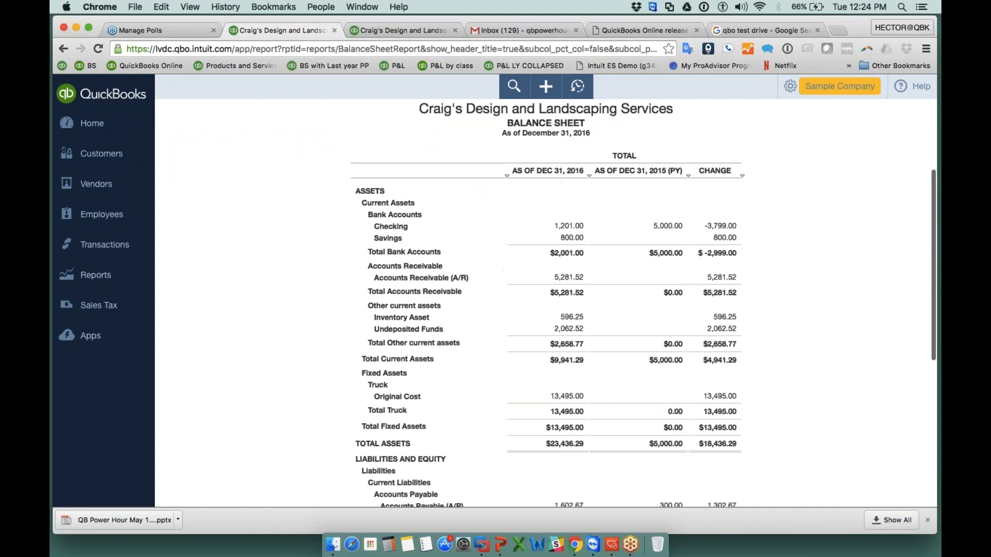
scroll(546, 305, down, 3)
scroll(546, 305, up, 5)
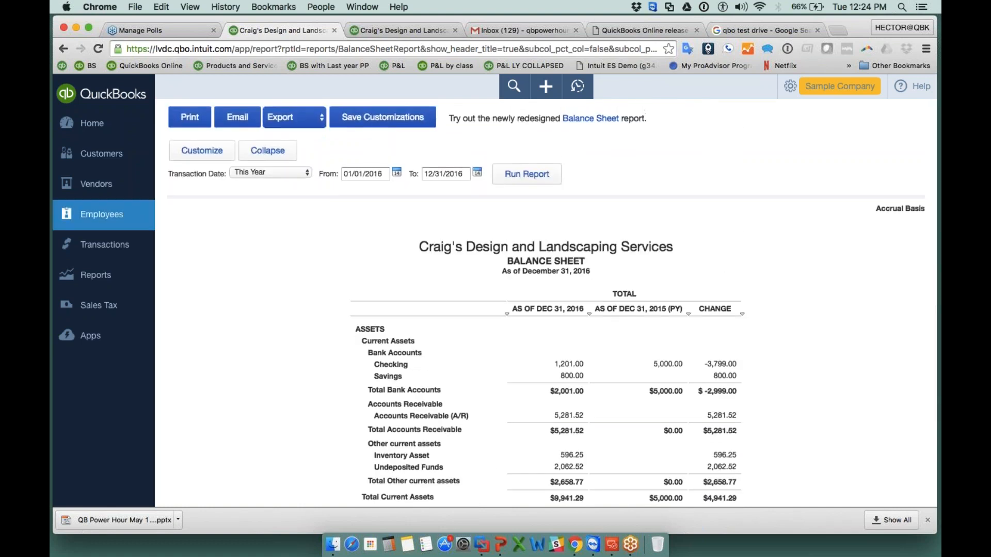
Step: Open Profit and Loss, collapse sub-accounts, and run it for This Year 2016
click(98, 275)
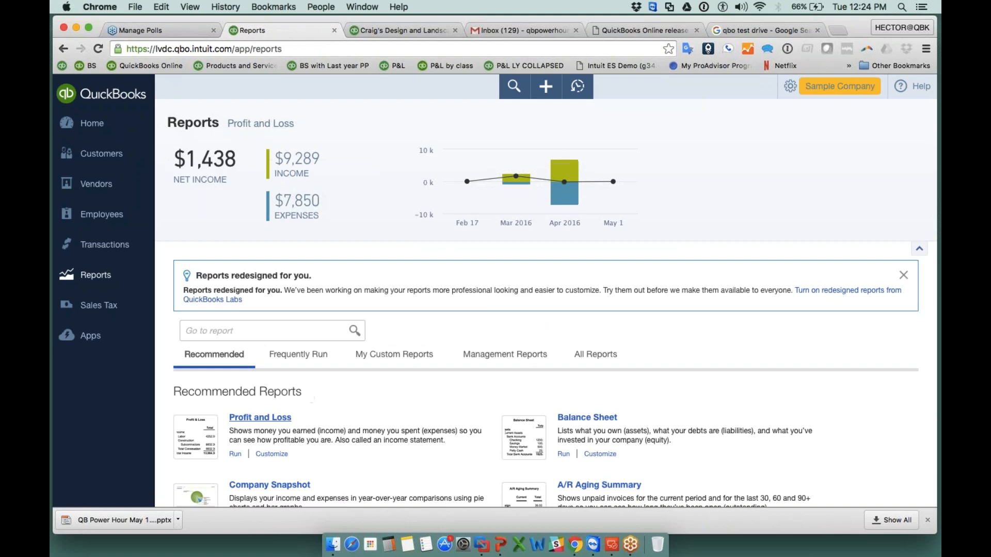
click(268, 415)
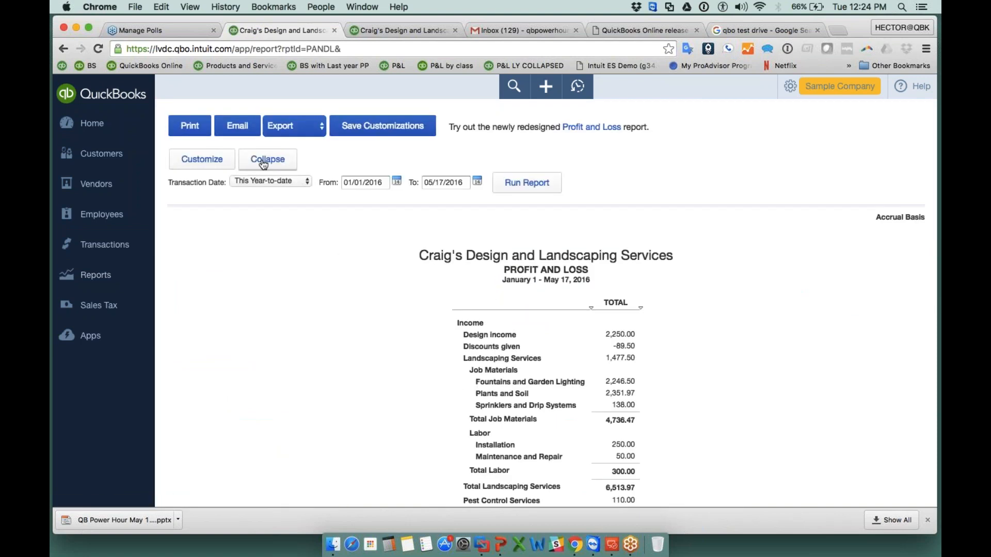
click(264, 165)
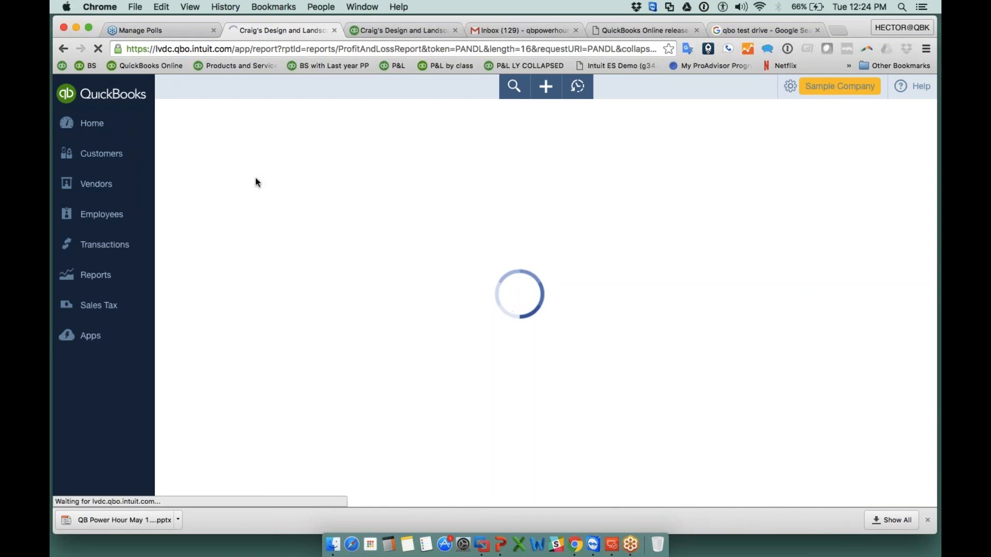
click(256, 182)
click(256, 170)
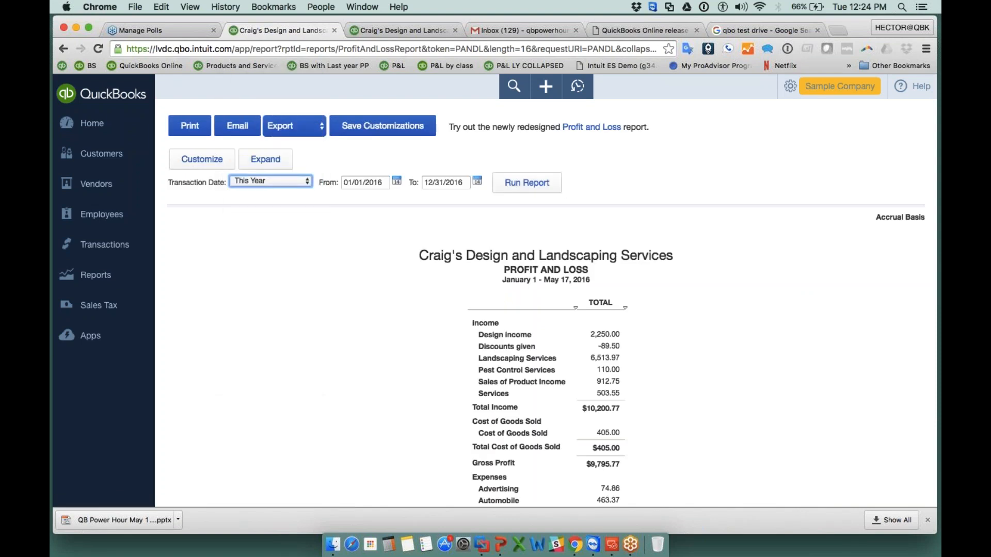
click(526, 183)
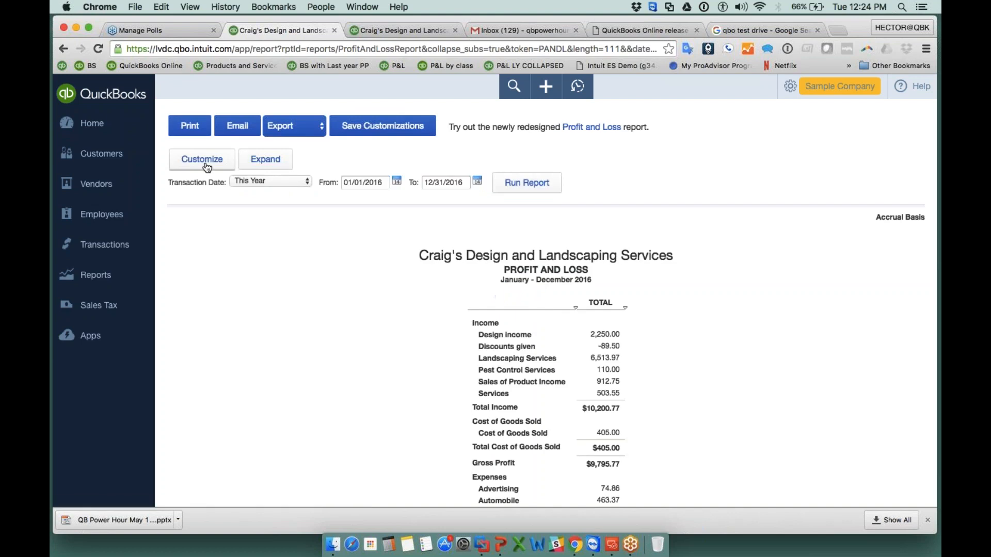
Step: Sort rows by total descending, add a Previous Year (PY) column, and rerun
click(204, 160)
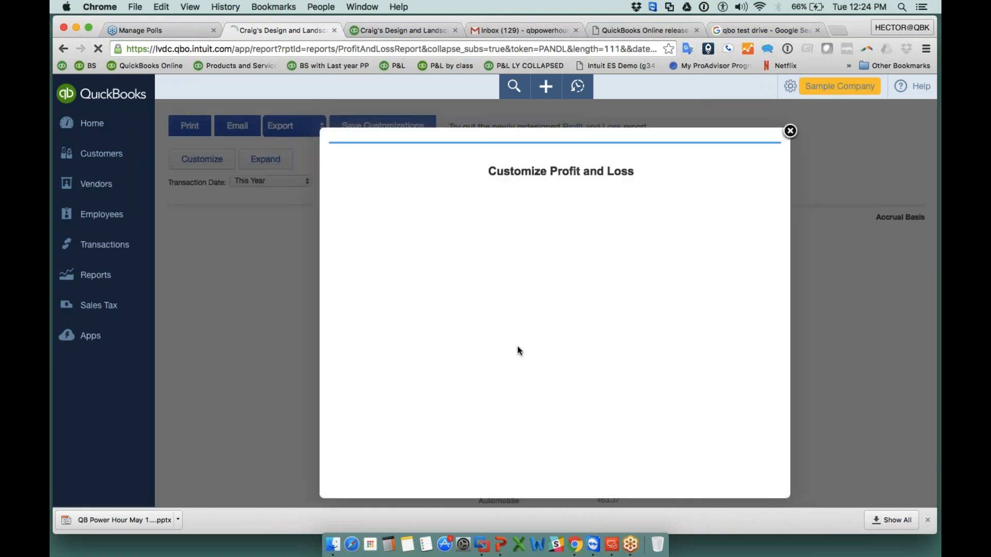
click(498, 384)
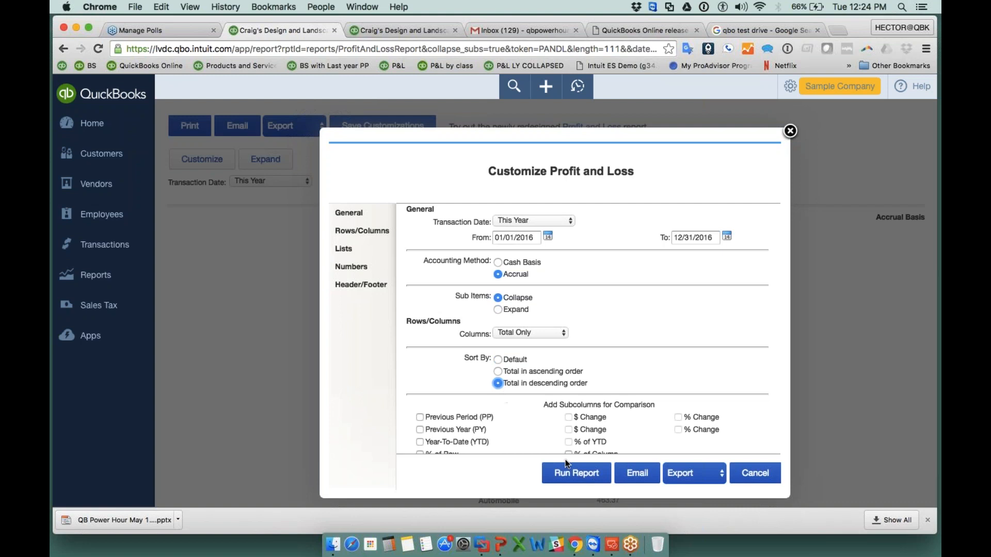
scroll(431, 400, down, 2)
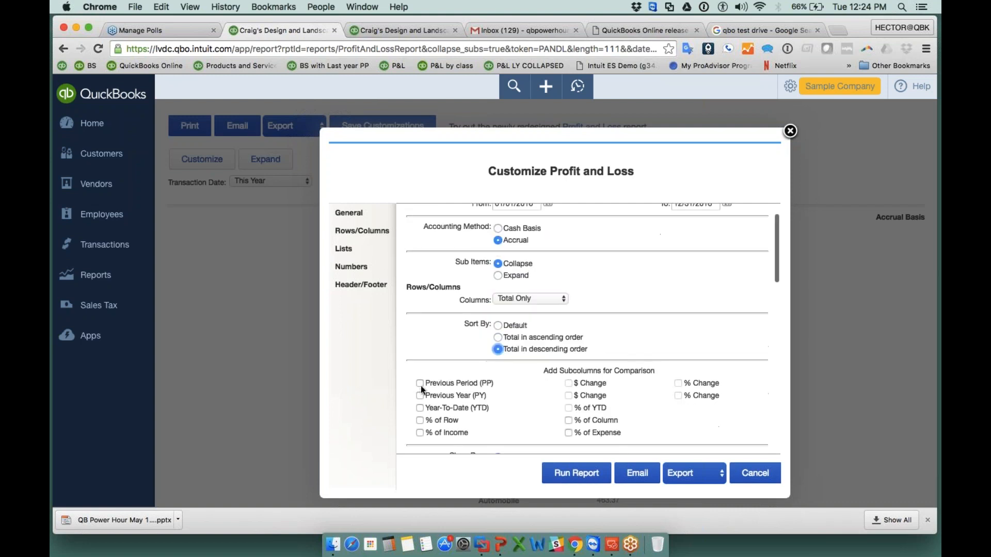
click(420, 395)
click(583, 474)
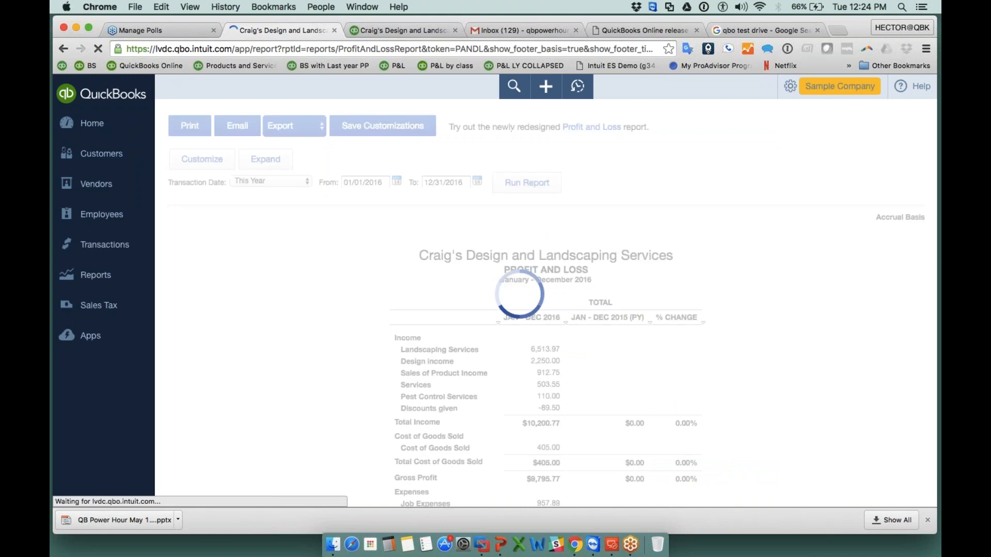
scroll(545, 304, down, 1)
scroll(545, 303, down, 8)
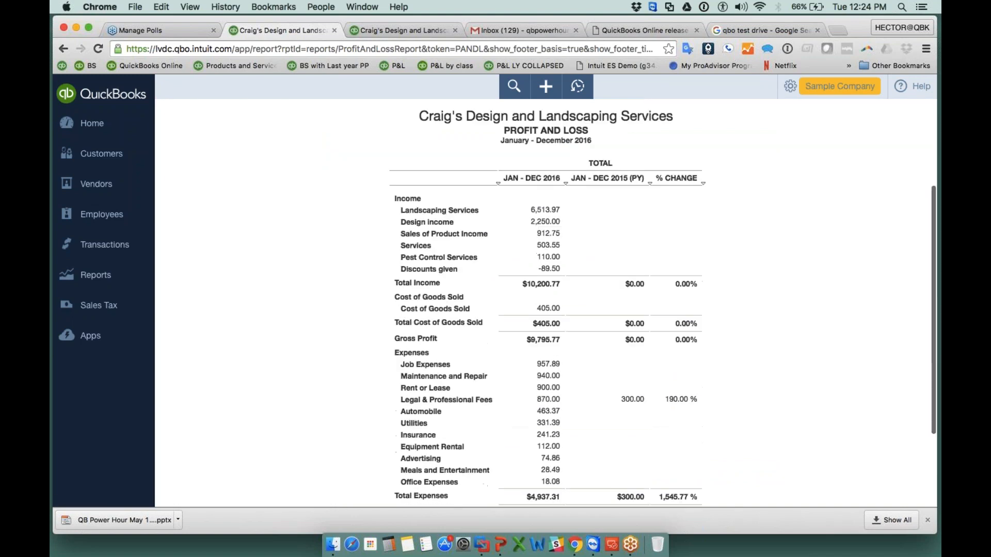
scroll(366, 250, up, 8)
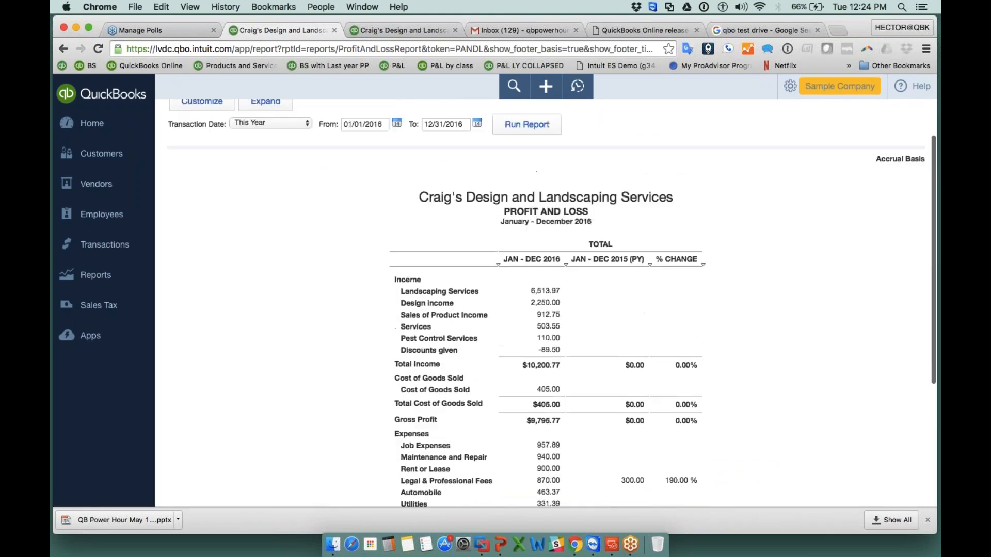
scroll(367, 251, up, 2)
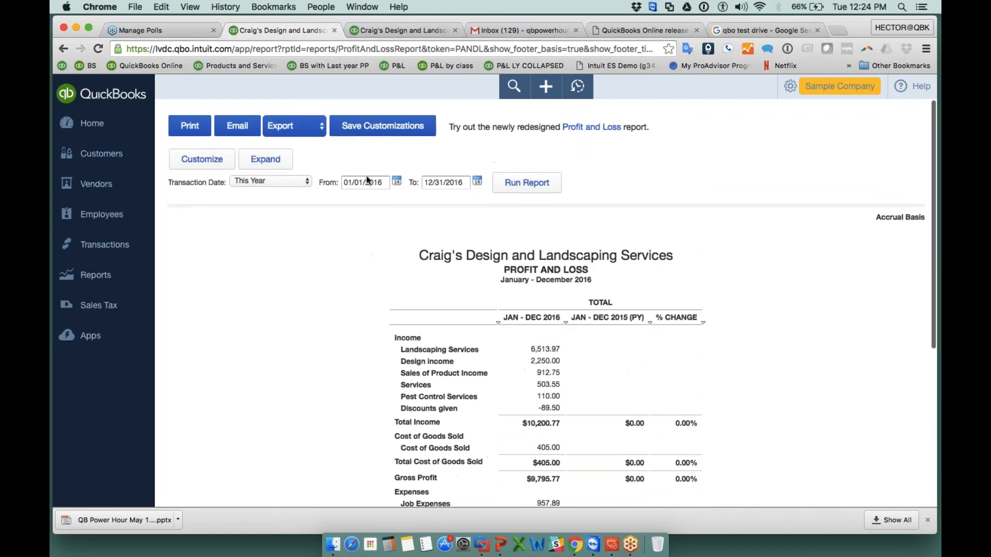
Step: Save it as 'Profit and Loss with PY % Change' in the Monthly group, shared company-wide
click(383, 125)
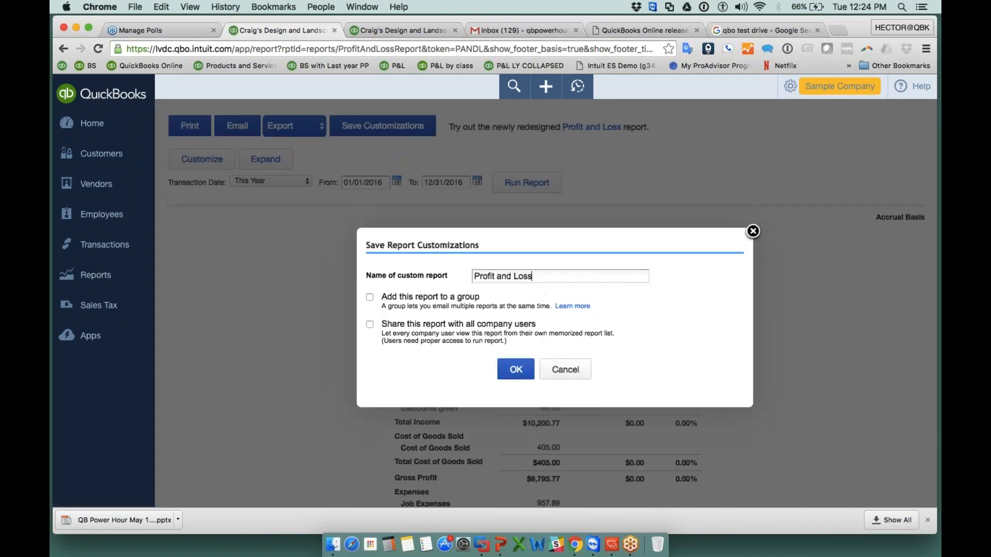
click(534, 276)
text(with )
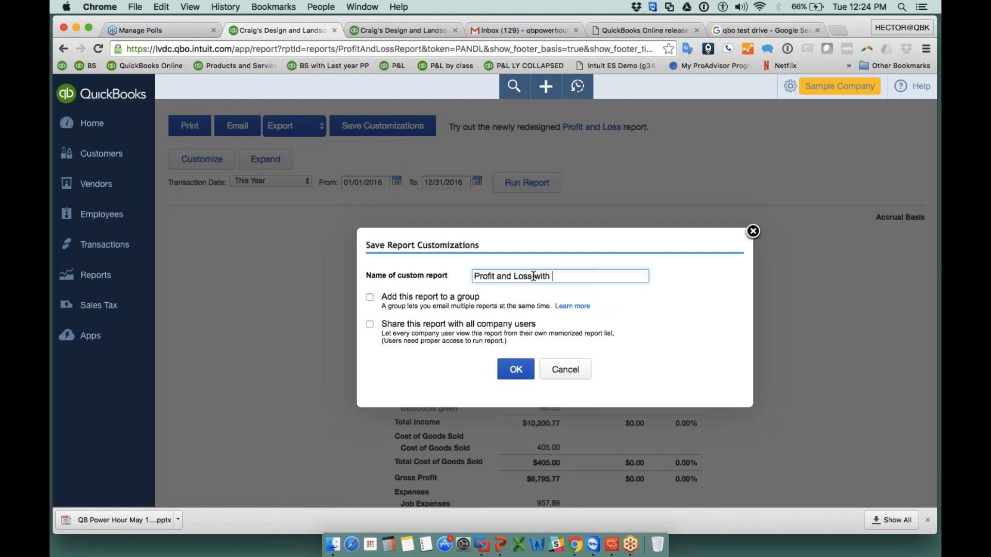
text(PY % Change)
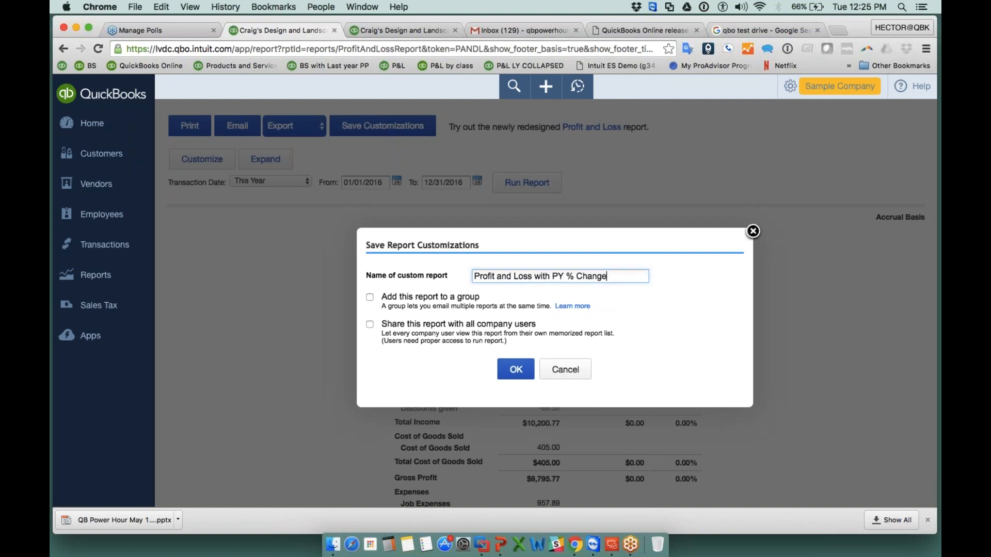
click(369, 298)
click(635, 301)
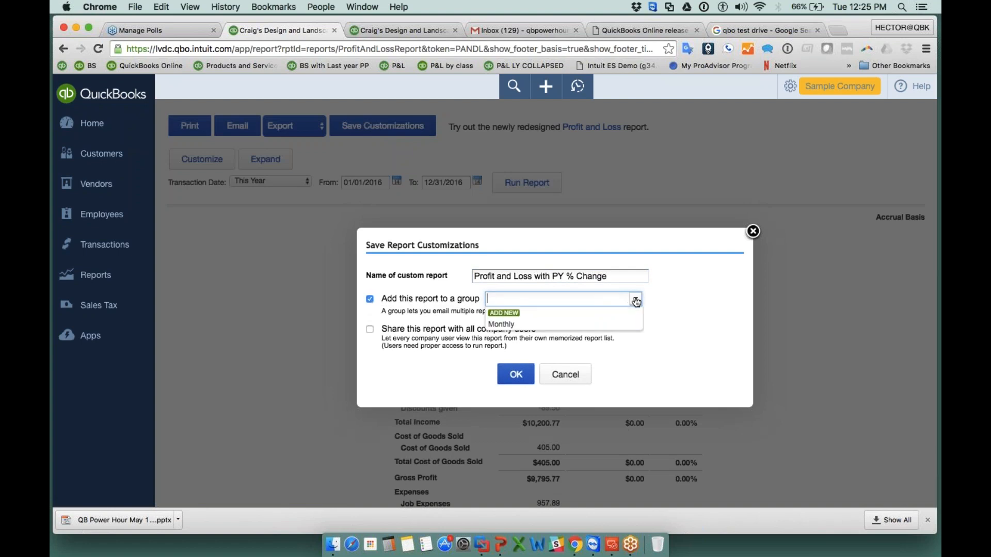
click(516, 325)
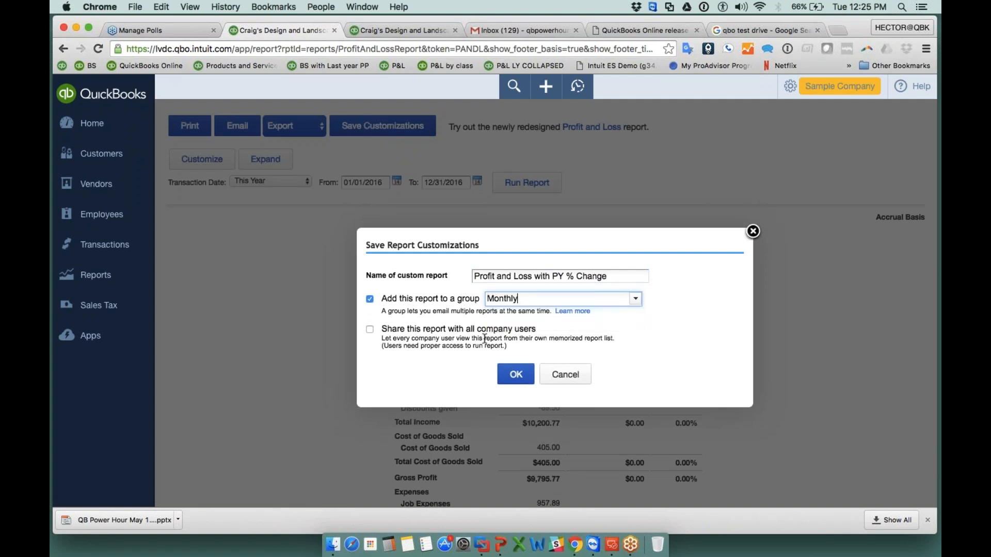
click(369, 330)
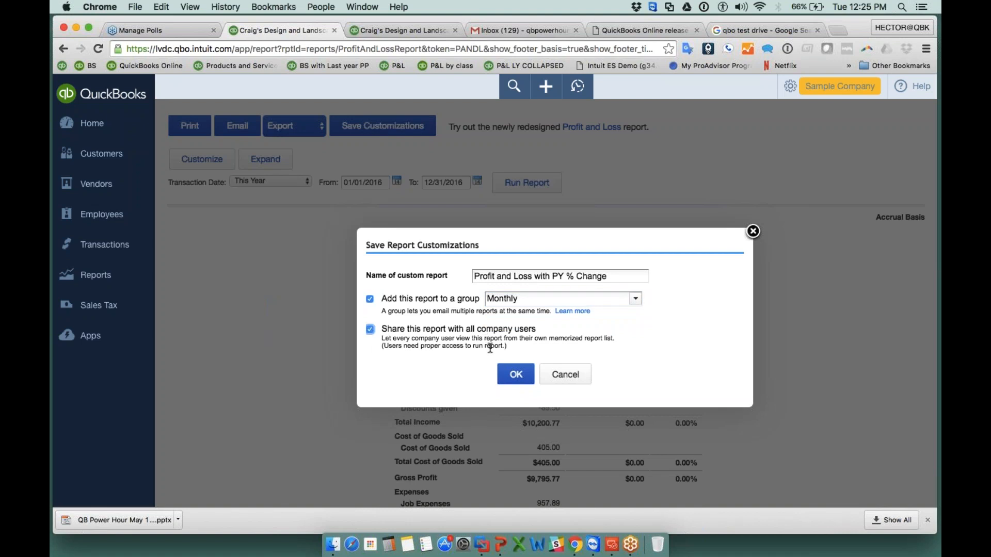
click(524, 378)
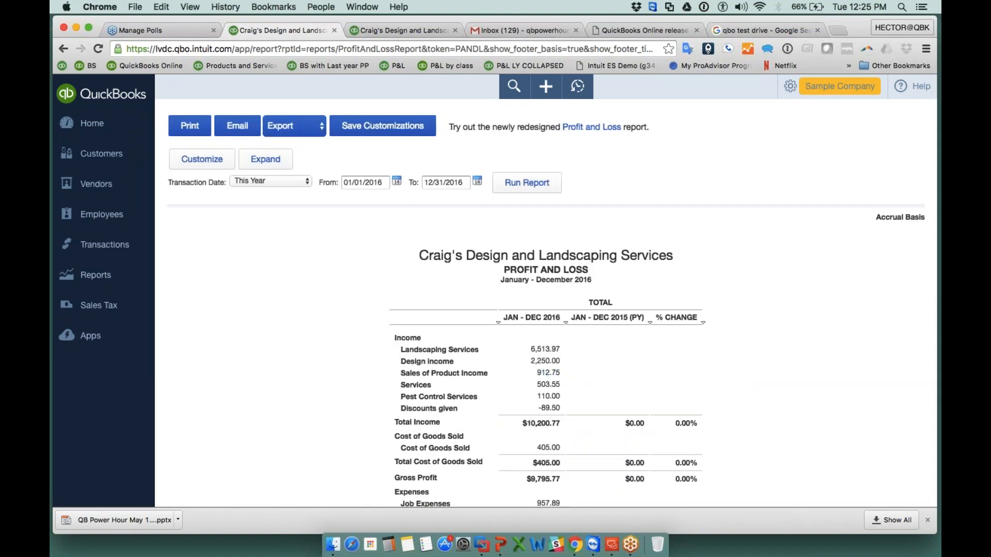
Step: Review the saved Profit and Loss, then bring up the gear settings menu
scroll(545, 310, down, 3)
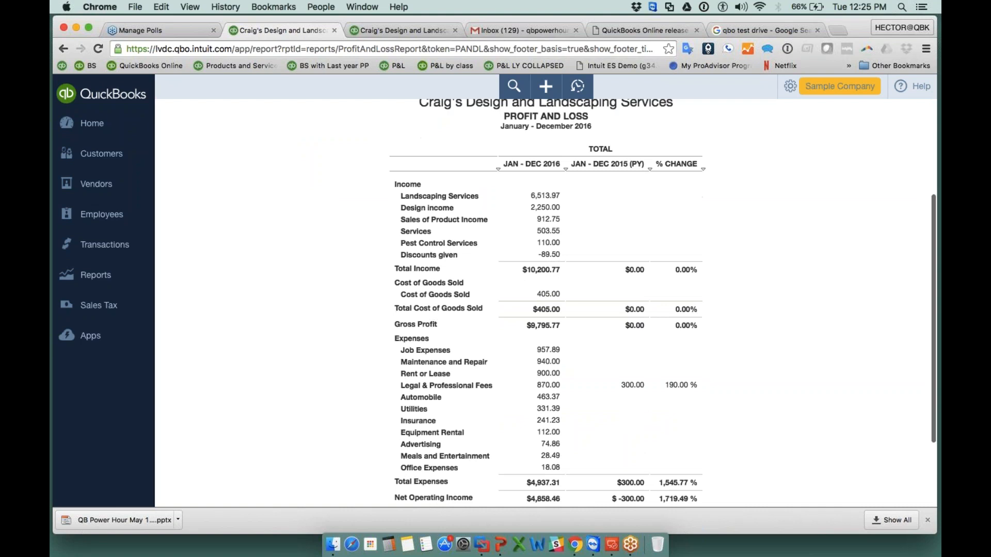
scroll(723, 252, up, 3)
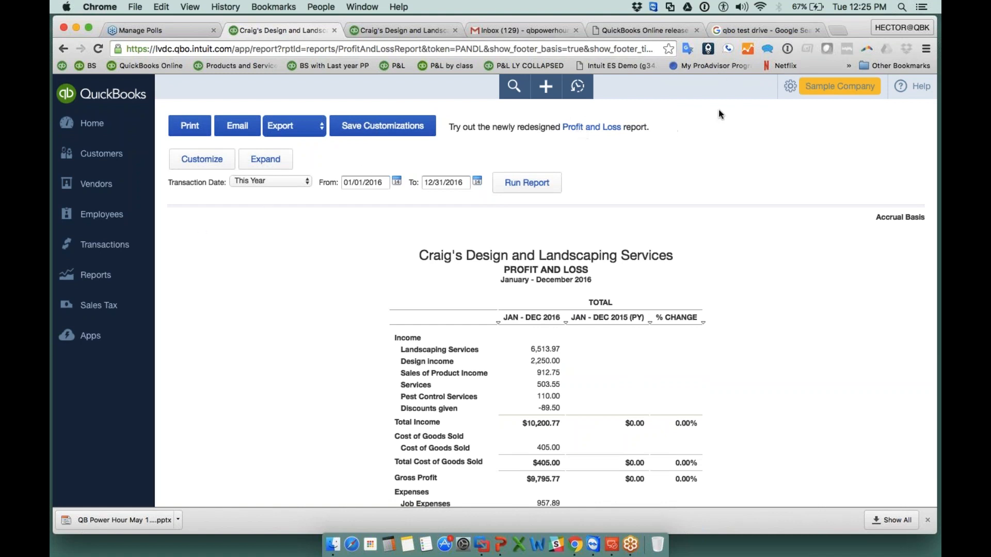
click(831, 86)
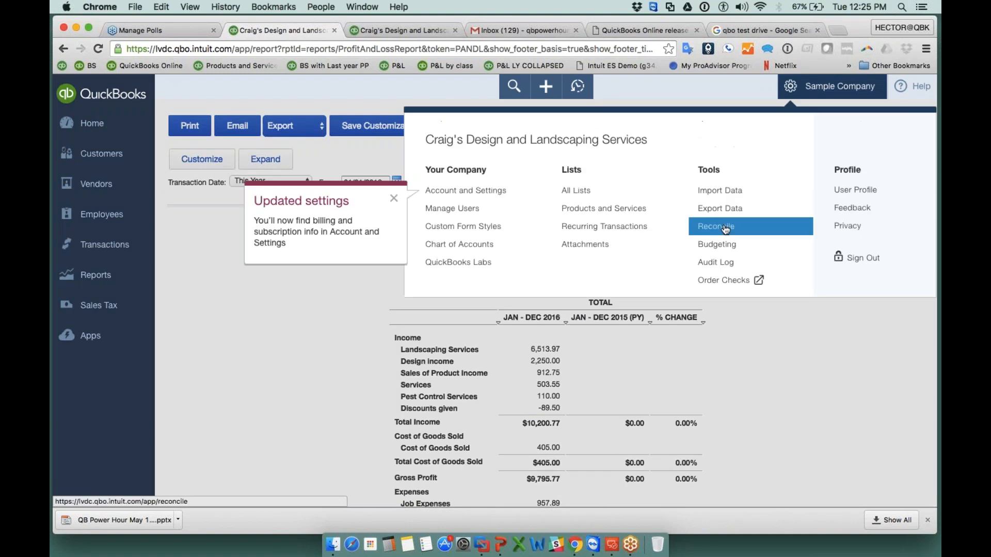
Step: Start reconciling Checking with statement date 04/30/2016 and ending balance 4500
click(723, 227)
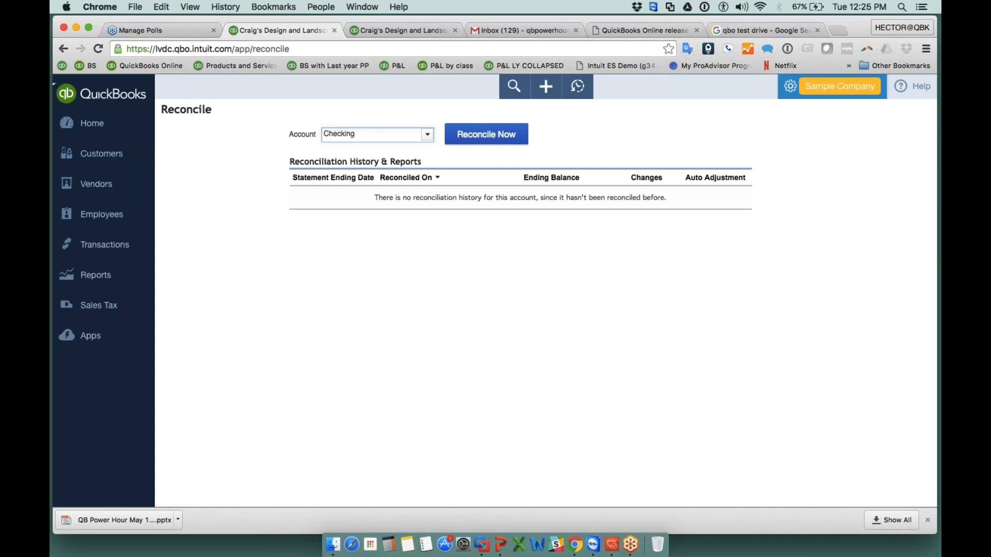
click(487, 135)
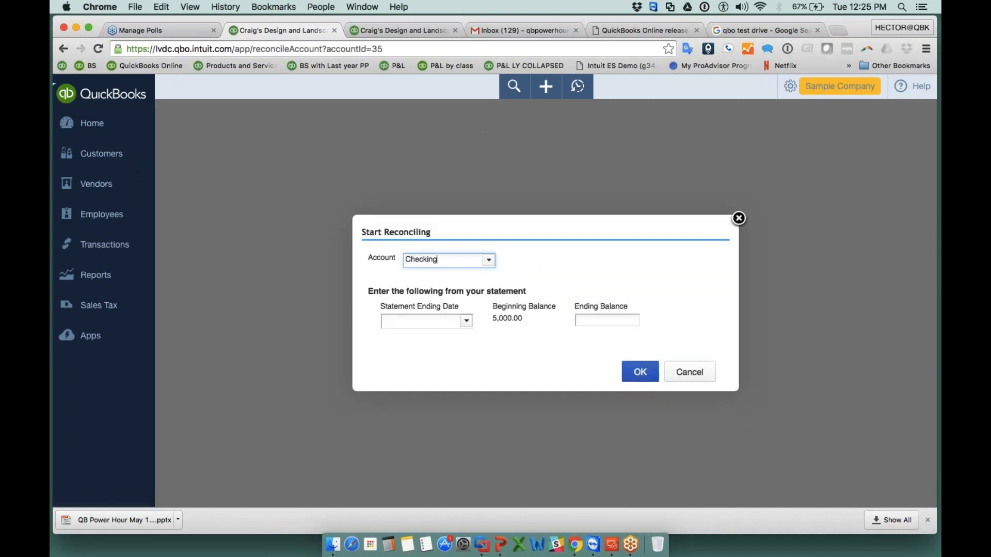
click(466, 321)
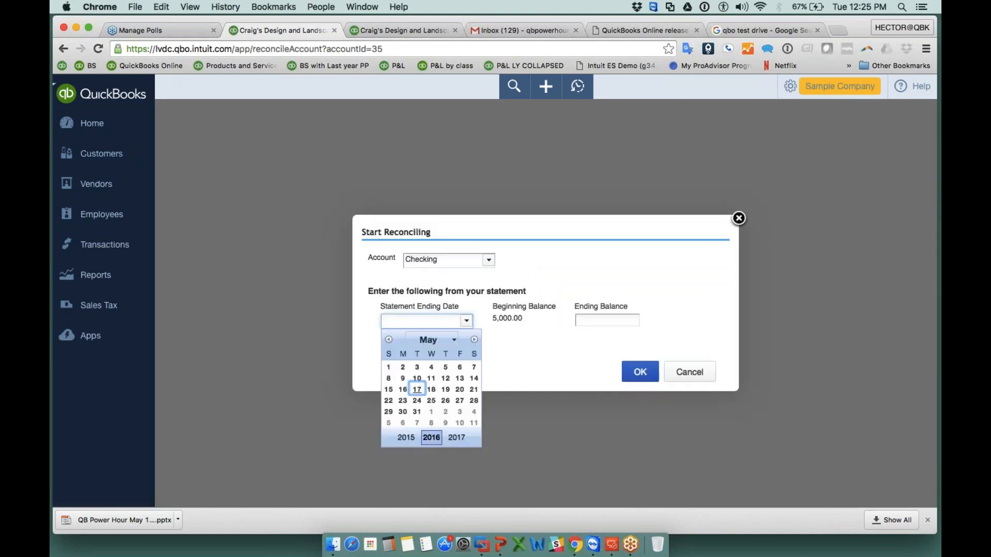
click(390, 341)
click(474, 412)
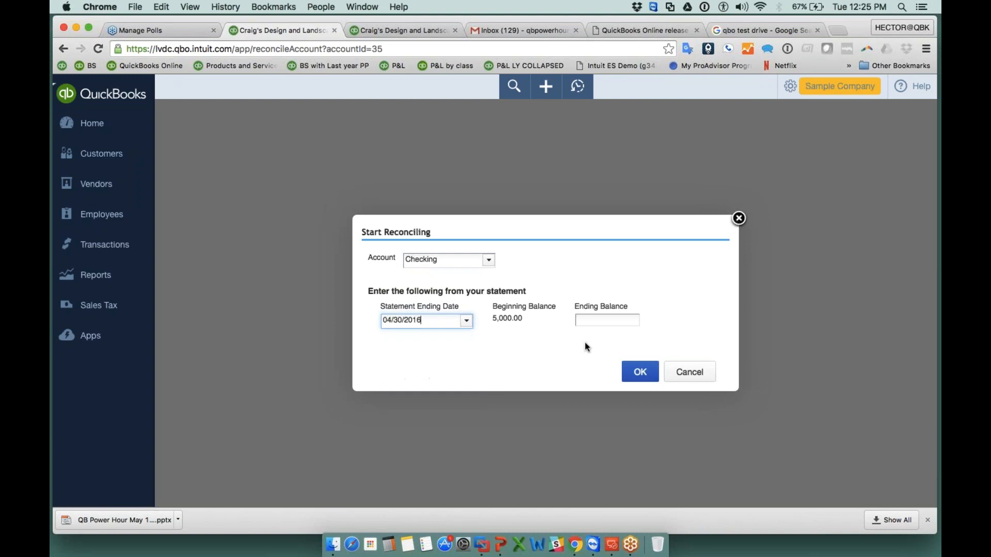
click(589, 320)
text(4500)
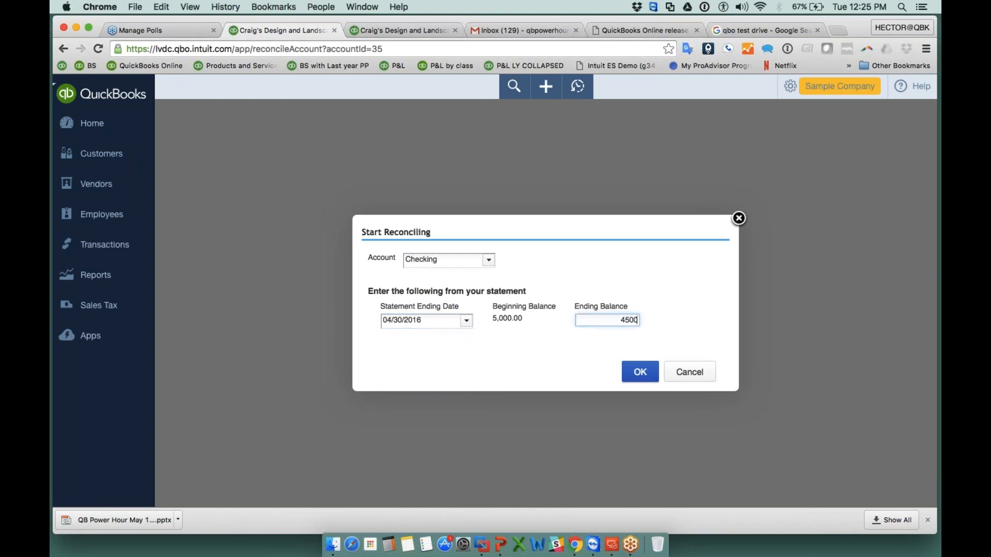
click(642, 372)
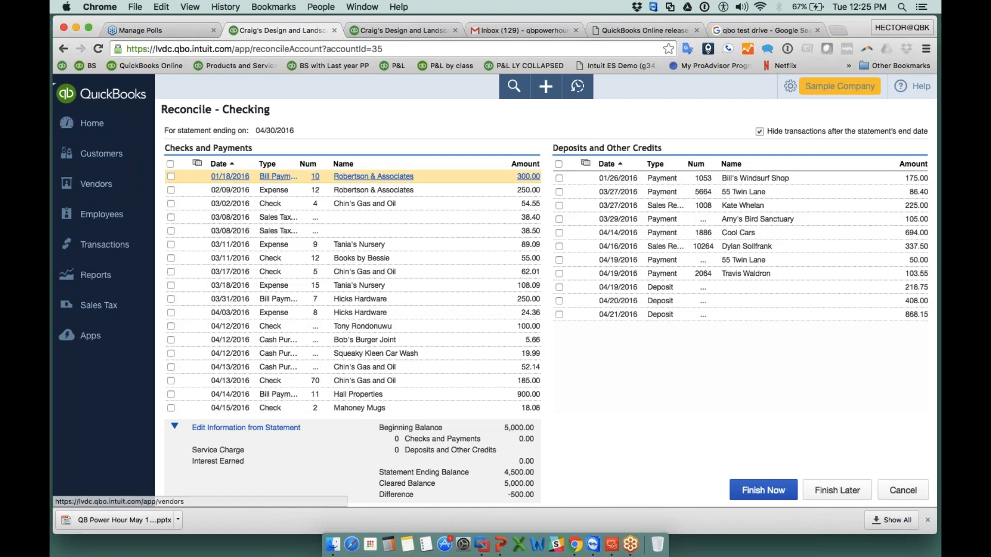
Step: Clear all deposits and payments, then finish, accepting the 2,399.00 adjustment
click(557, 163)
click(170, 164)
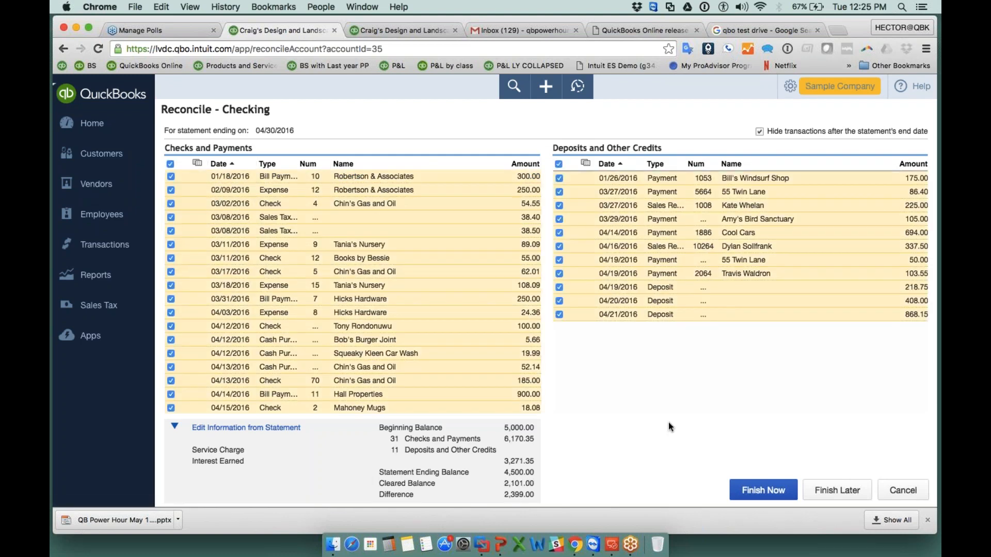
click(769, 494)
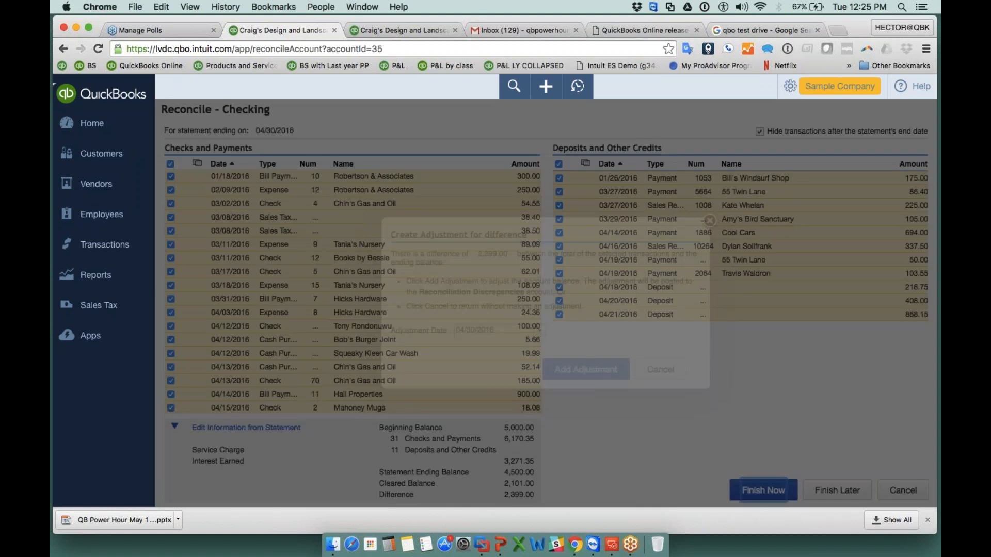
click(581, 374)
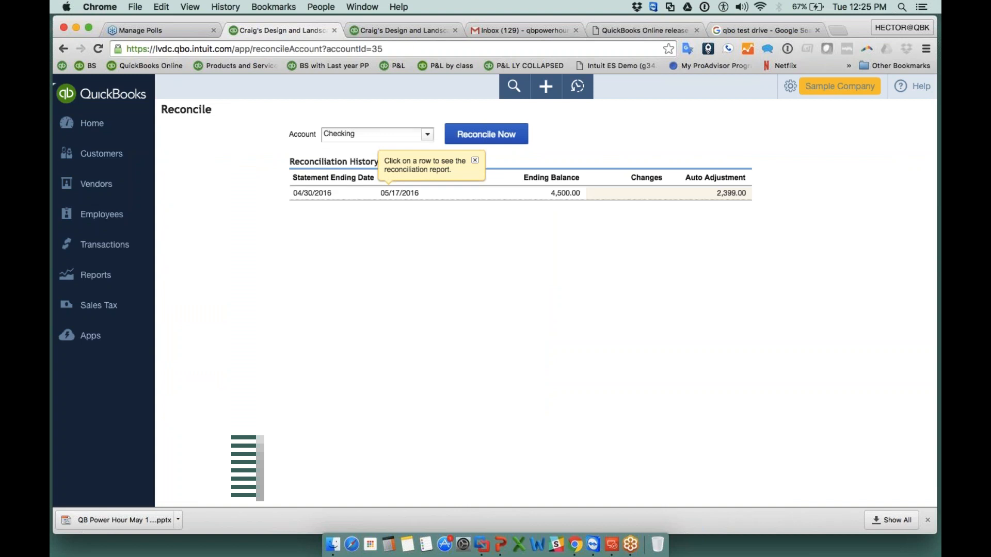
Step: In Profit and Loss, drill into the -2,399.00 Reconciliation Discrepancies amount
click(104, 277)
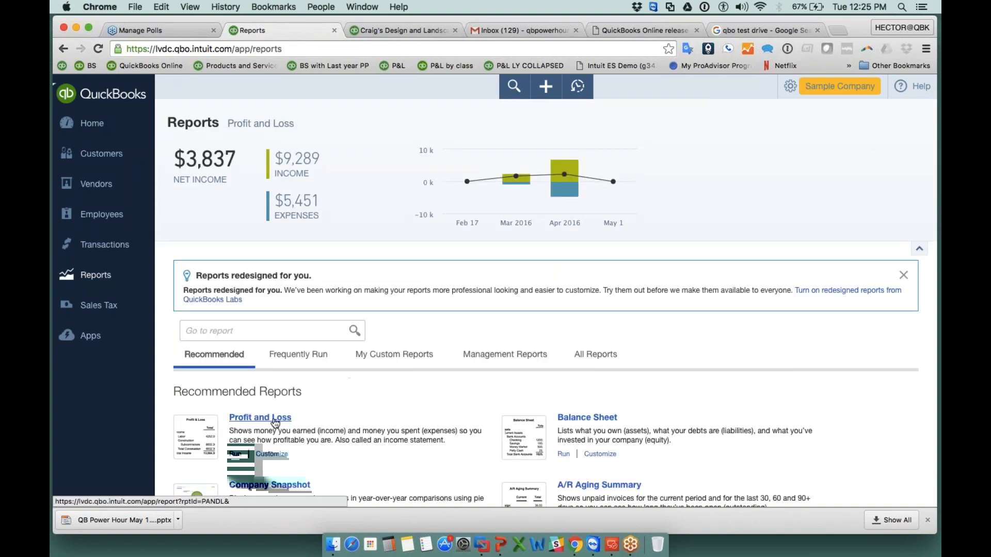
click(259, 354)
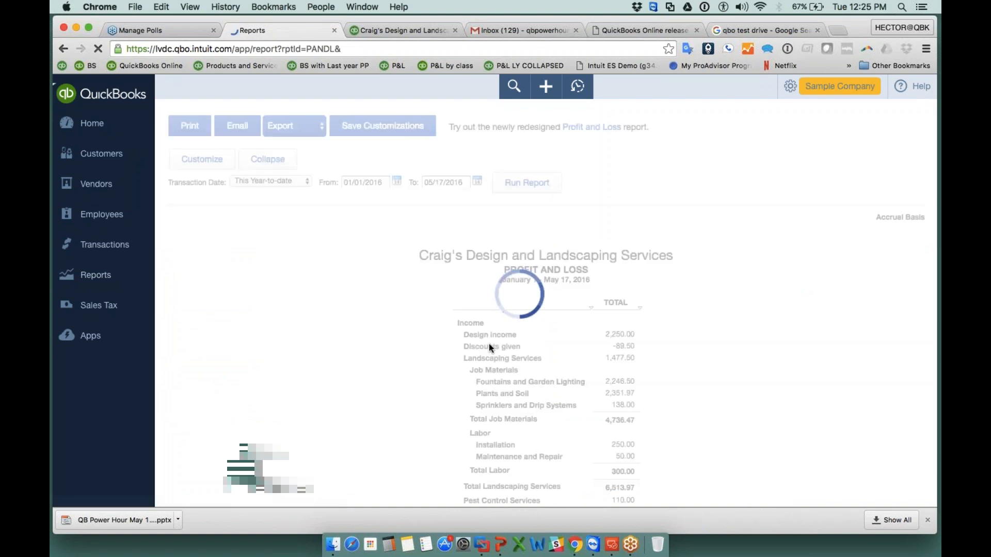
scroll(489, 342, down, 5)
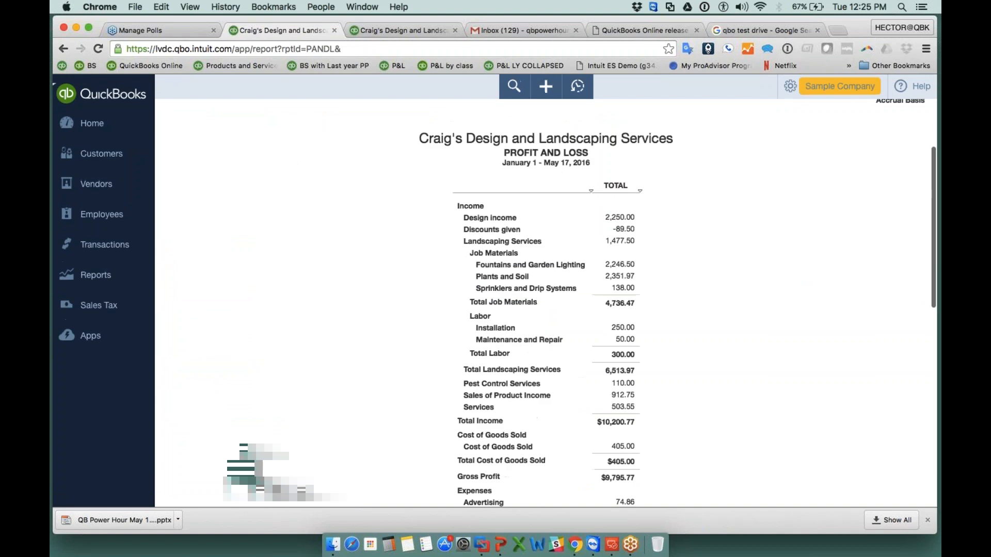
scroll(488, 343, down, 10)
scroll(517, 361, down, 2)
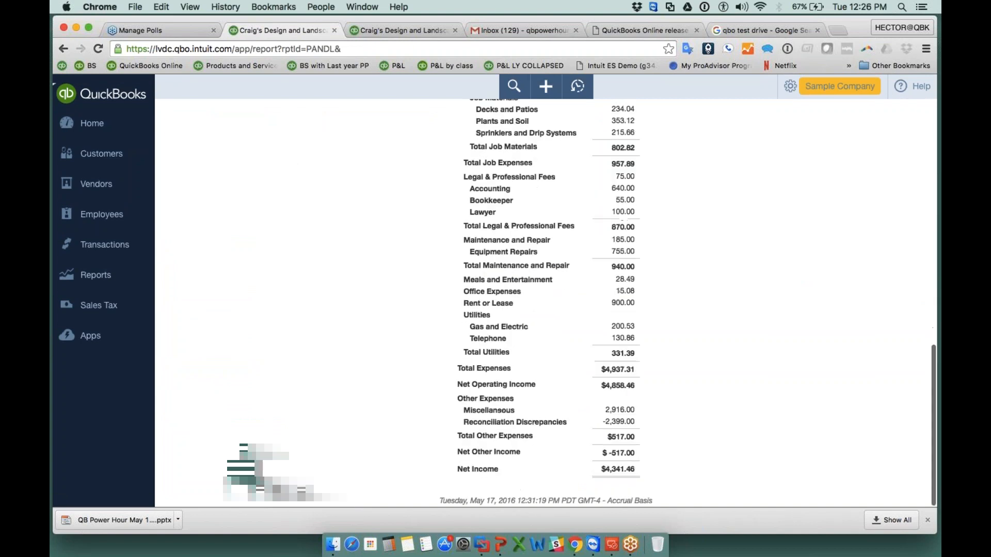
click(619, 421)
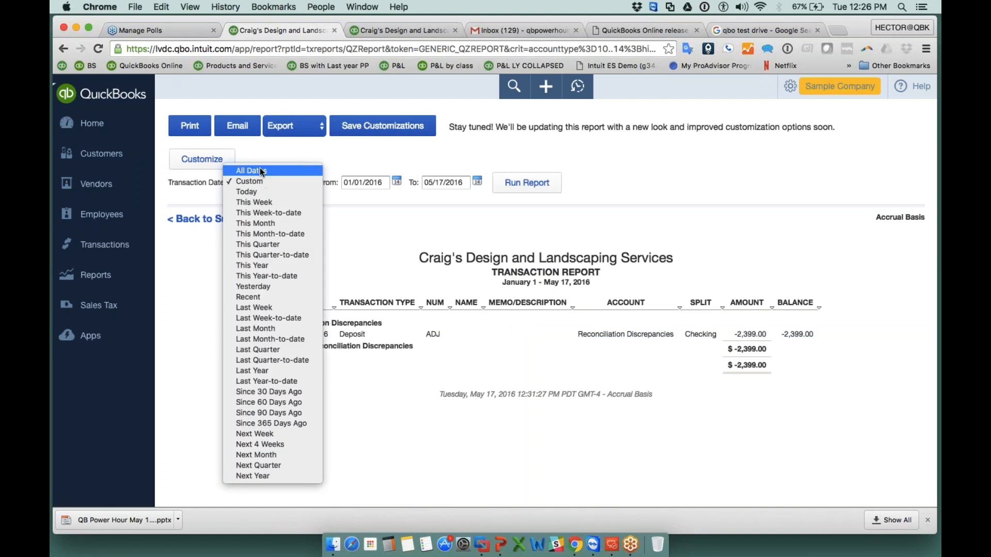
Step: Run the report for All Dates and save it as 'Recon Descrepancy' in the Monthly group
click(262, 171)
click(526, 183)
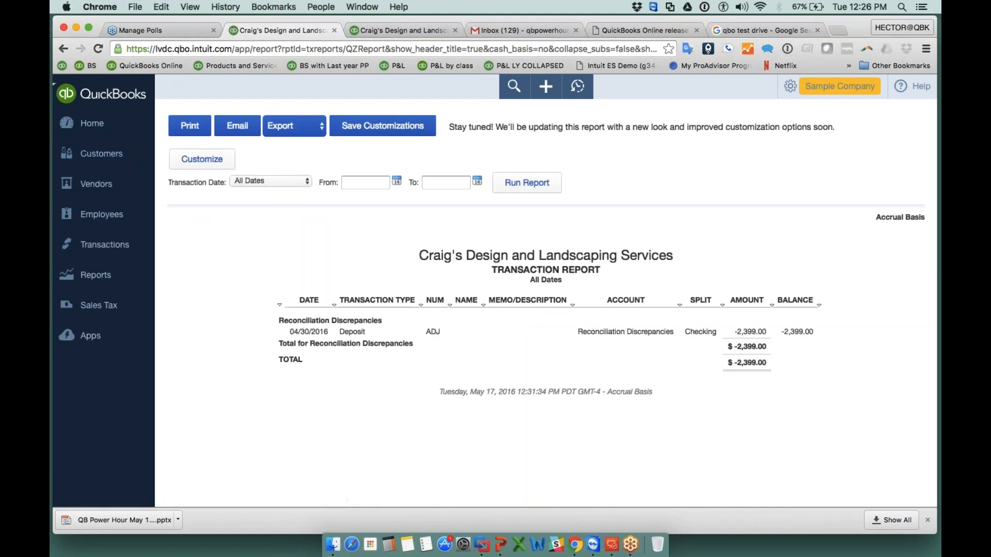
click(361, 127)
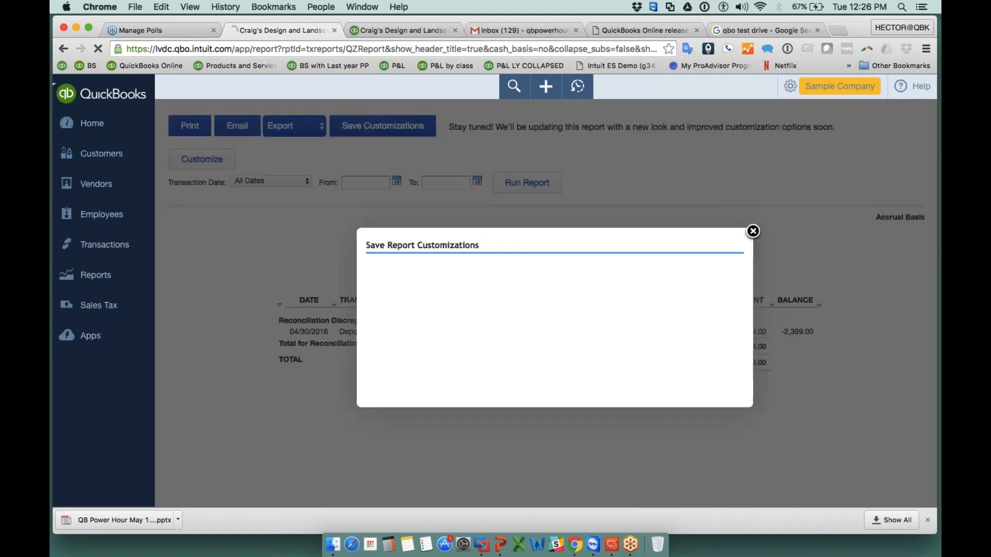
drag(548, 276, 420, 277)
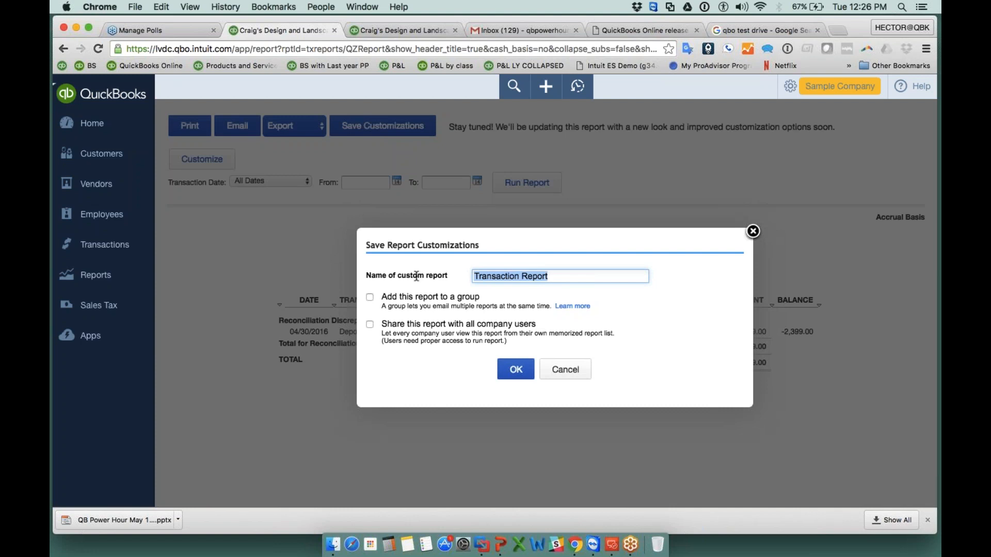
text(Recon De)
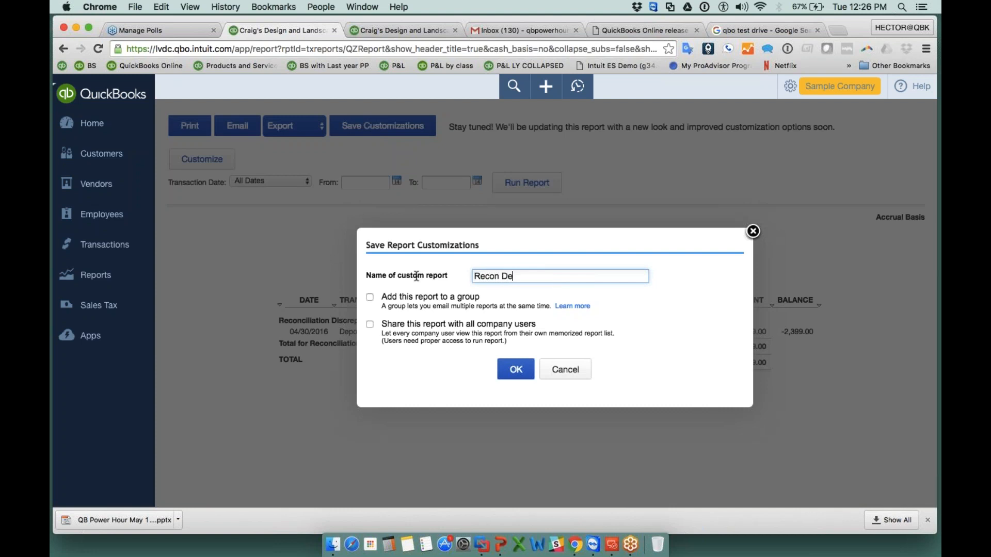
key(BackSpace)
text(iscrepancy)
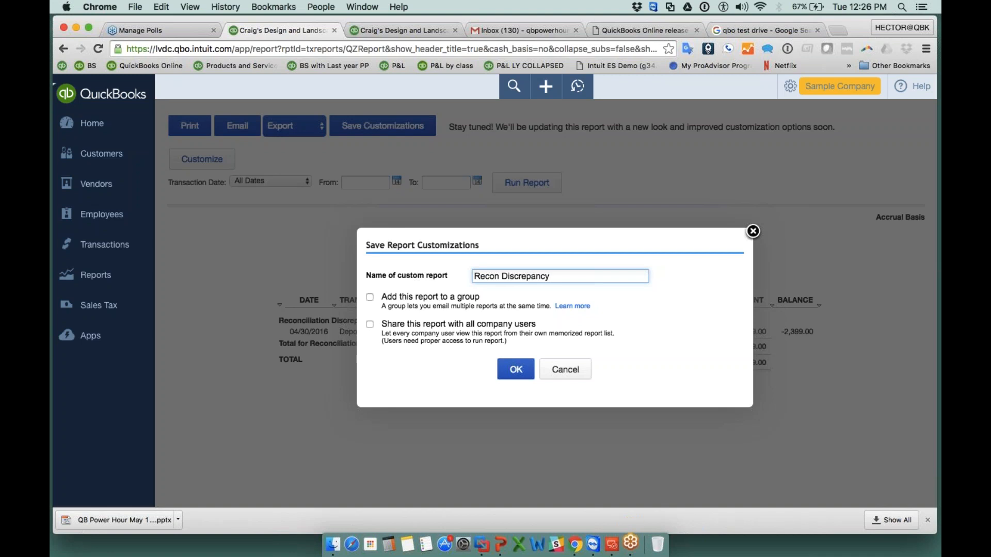
click(369, 298)
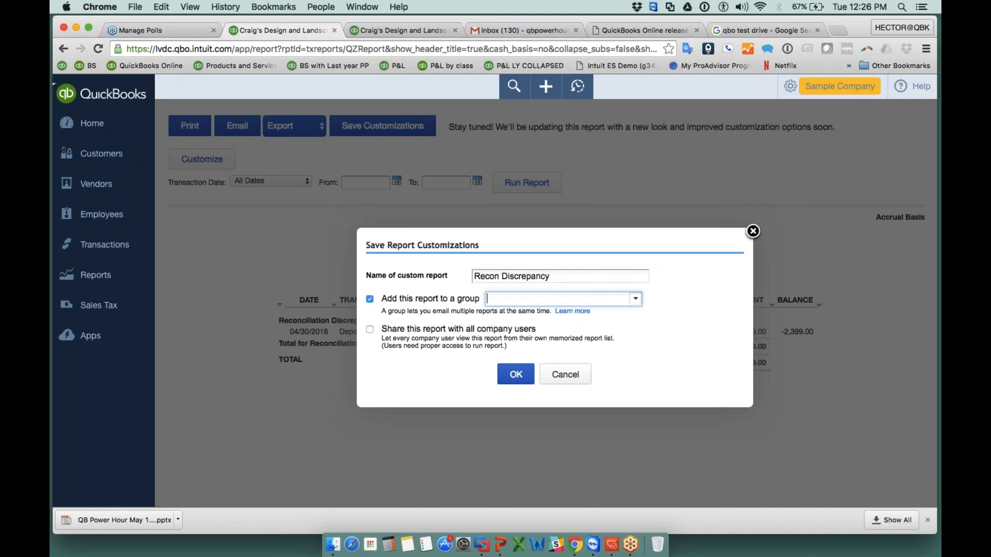
click(636, 298)
click(503, 311)
click(516, 377)
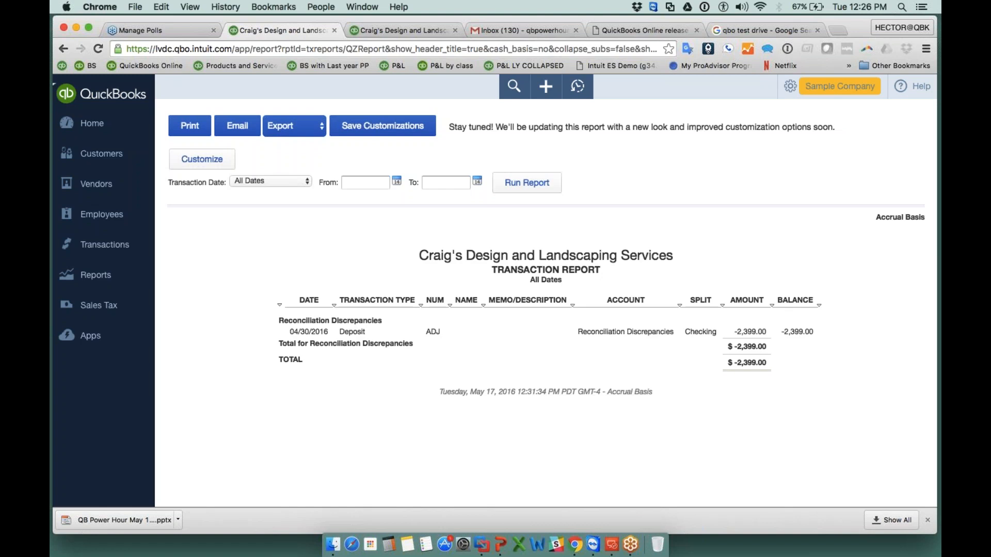
Step: Under Reports > My Custom Reports, edit the Monthly group holding the three saved reports
click(74, 279)
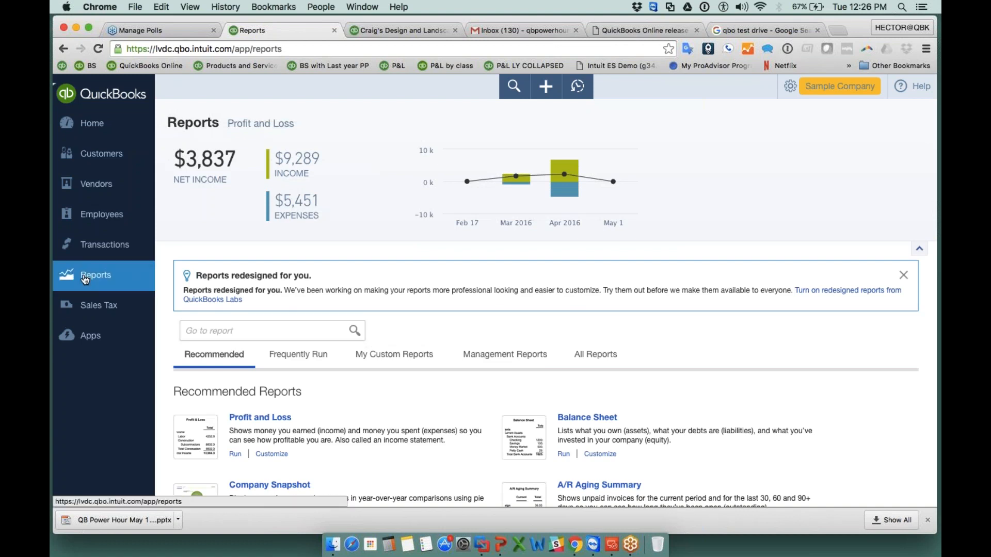
click(383, 360)
scroll(213, 387, down, 1)
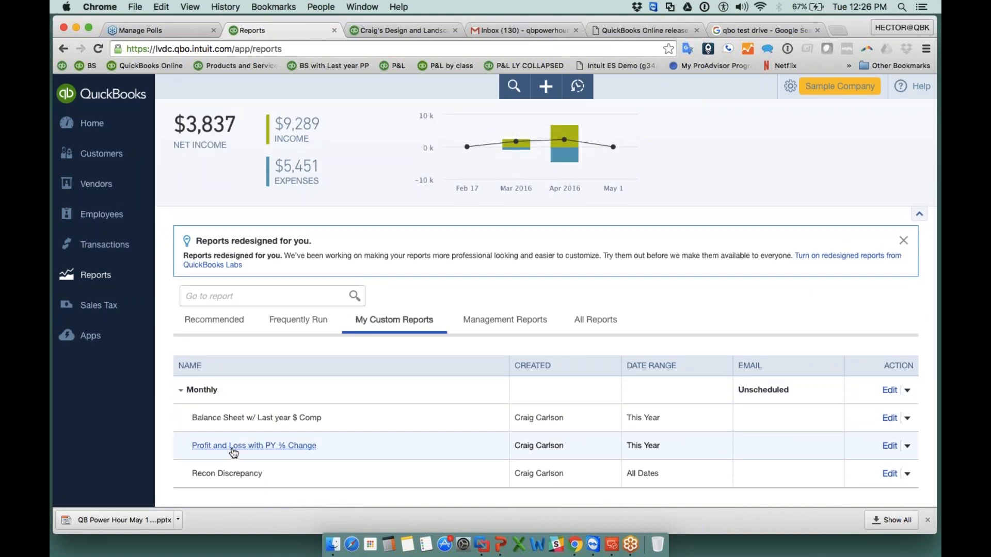
click(907, 390)
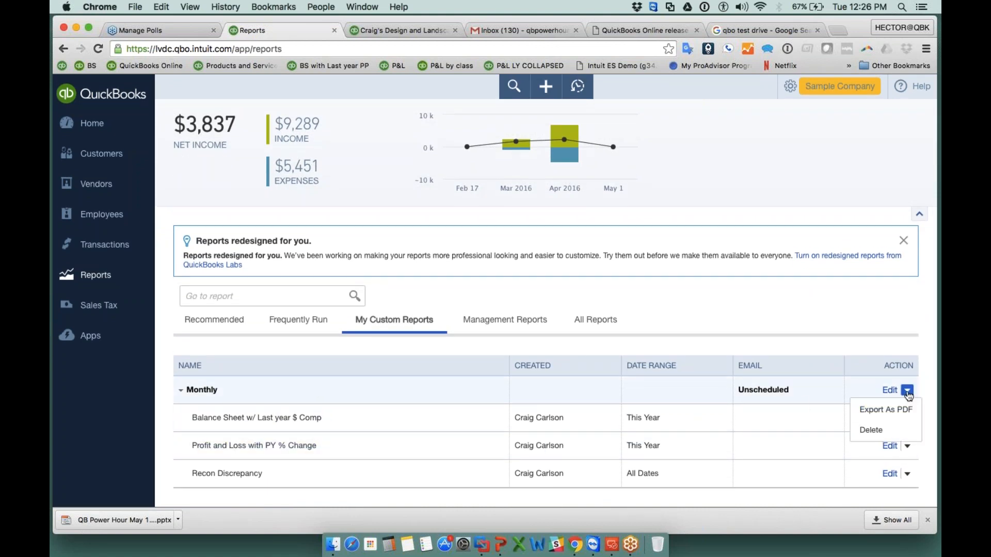
click(895, 392)
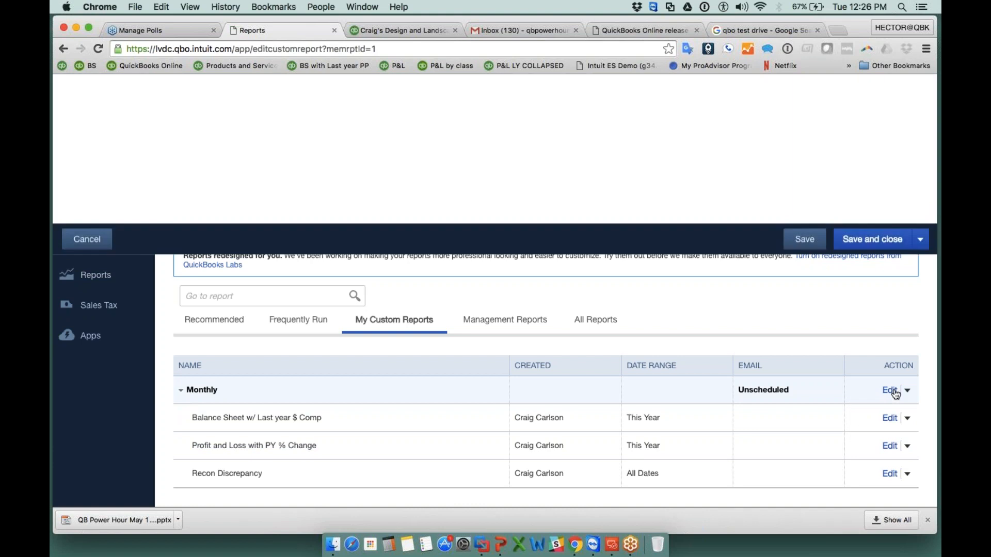
Step: Turn on the email schedule, repeating Monthly, every 1 month on day 6th
click(86, 209)
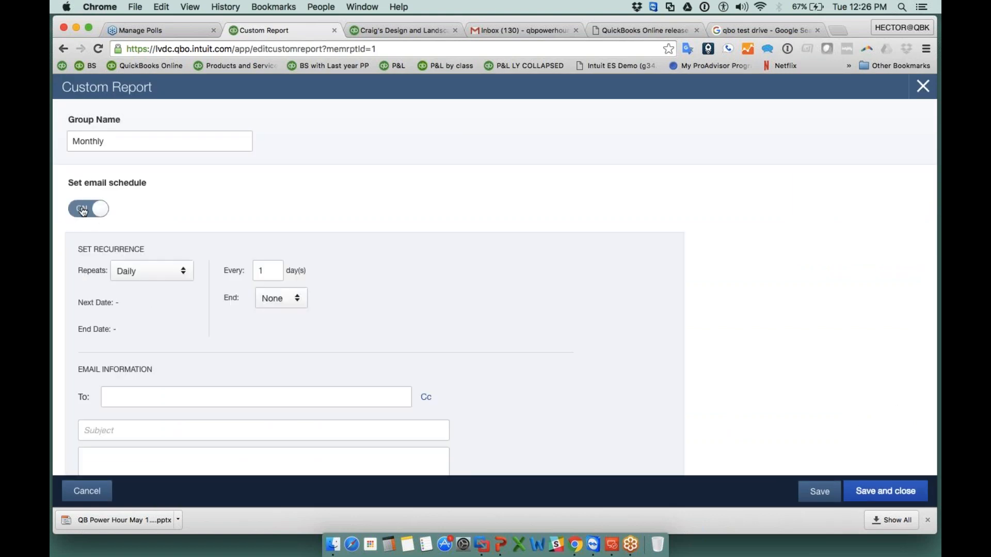
scroll(164, 193, down, 4)
click(155, 180)
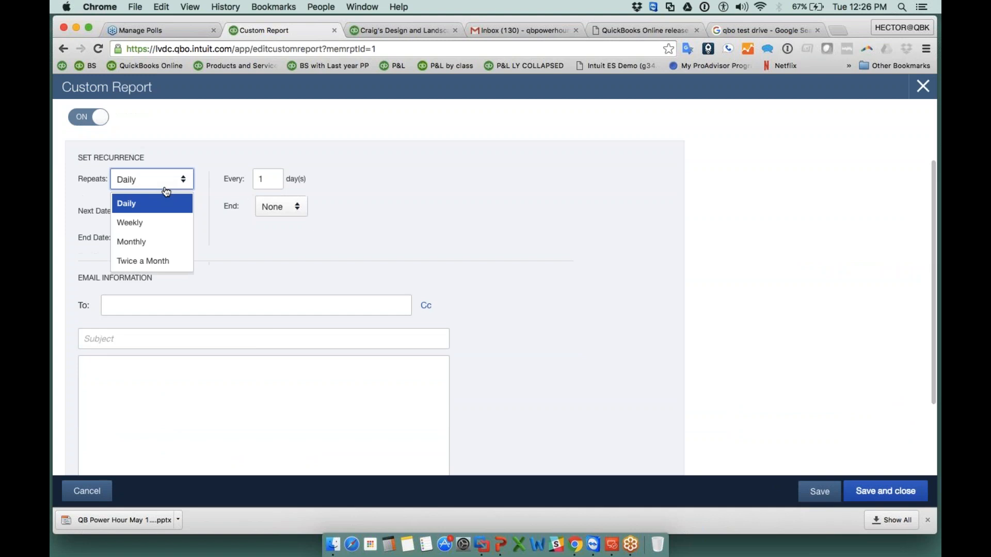
click(151, 242)
double_click(267, 179)
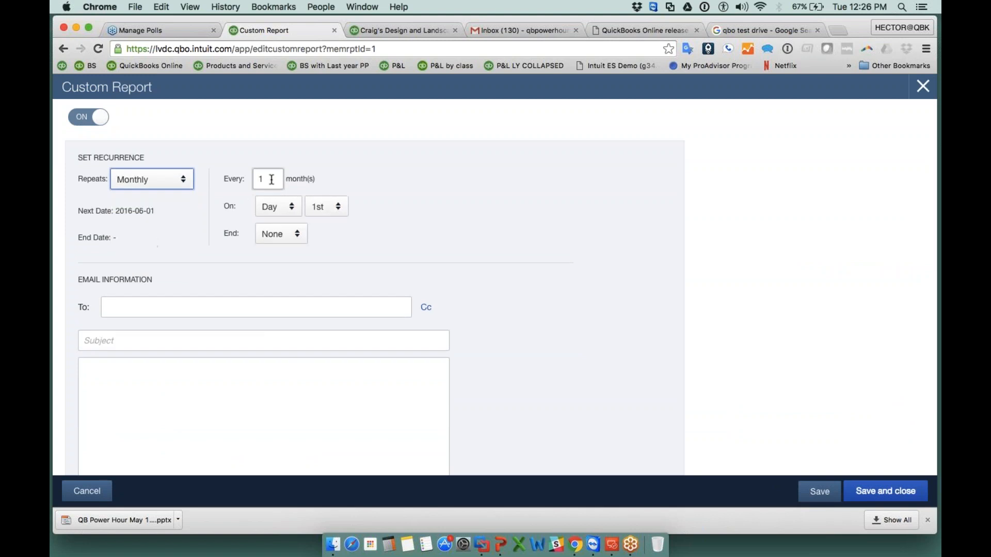
text(6)
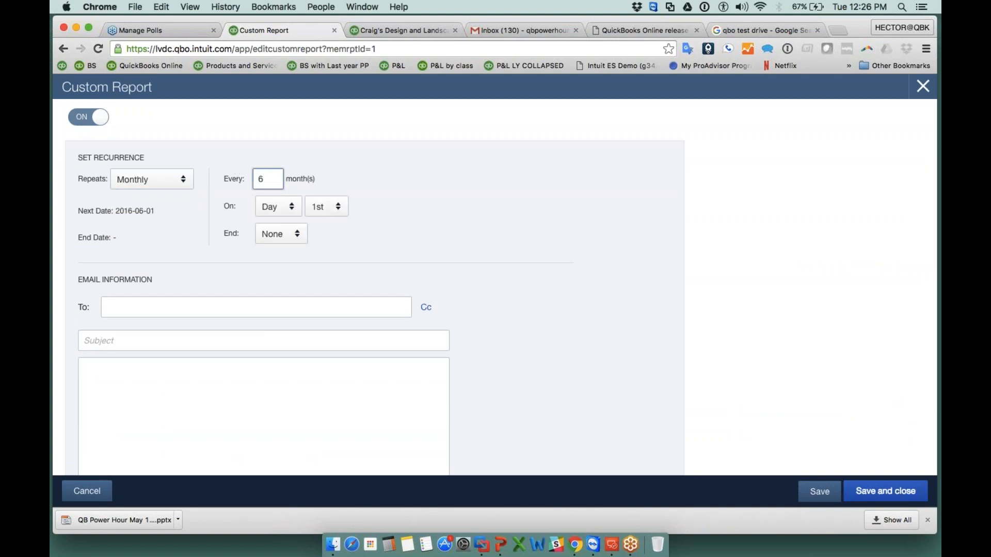
key(BackSpace)
text(1)
click(320, 205)
click(330, 326)
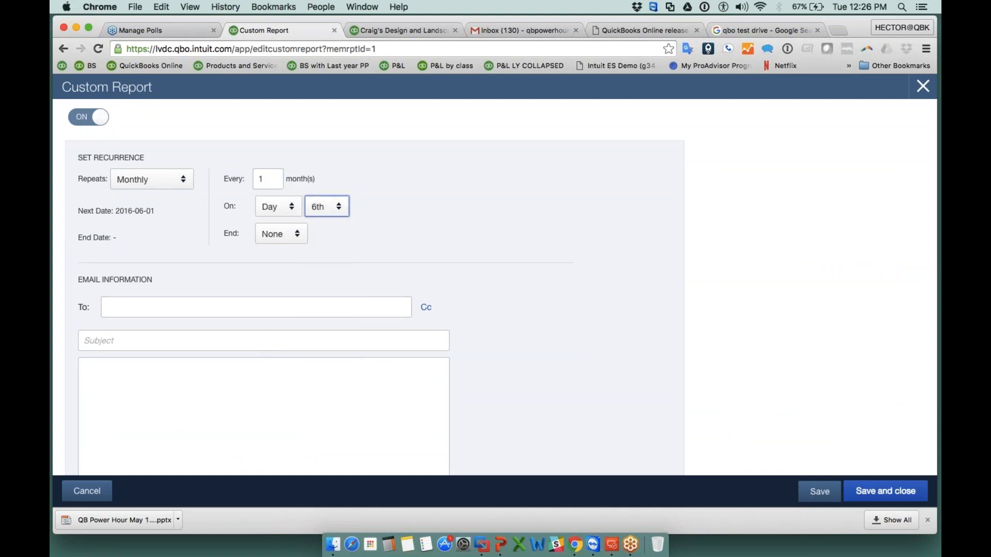
Step: Enter the recipient's e-mail address and the subject 'Monthly'
click(180, 306)
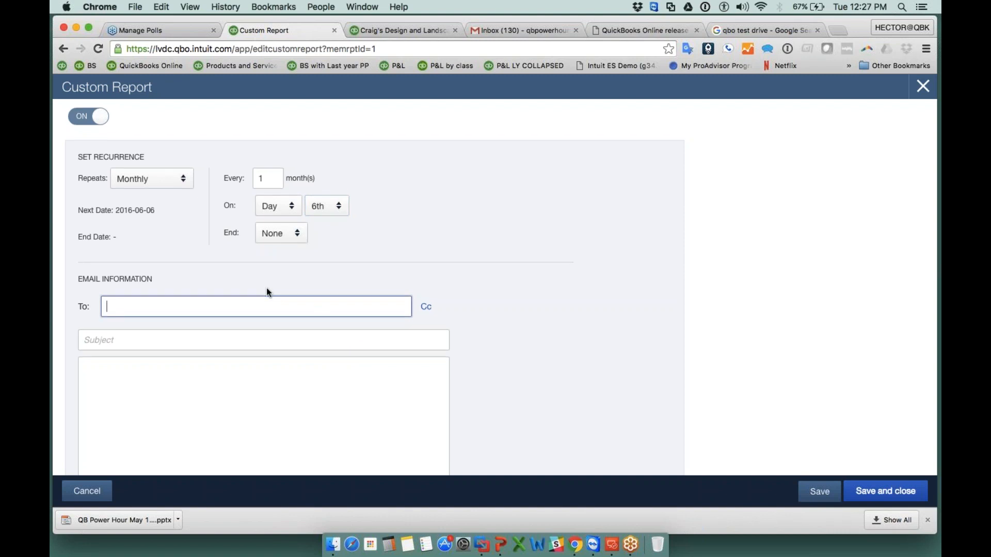
scroll(267, 287, down, 1)
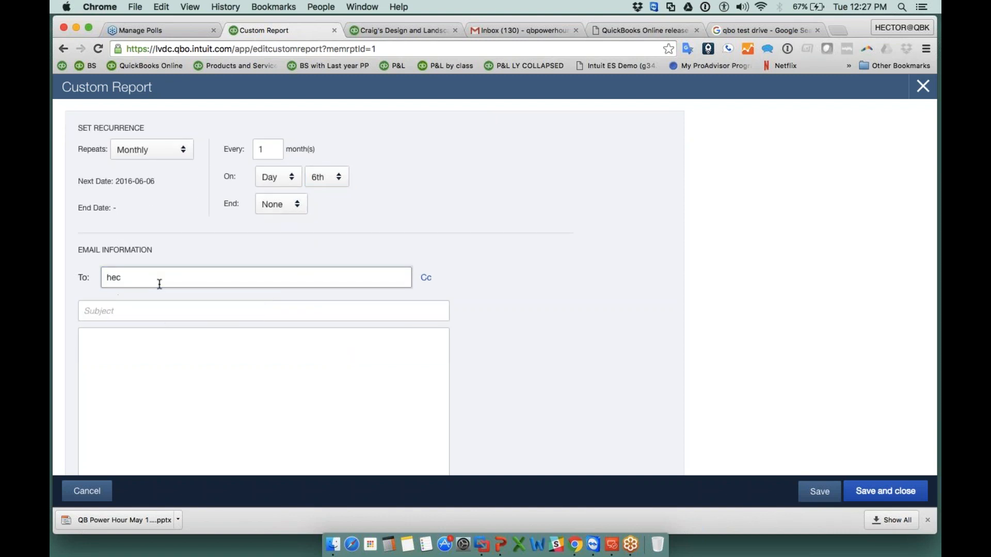
key(Tab)
text(Monthly)
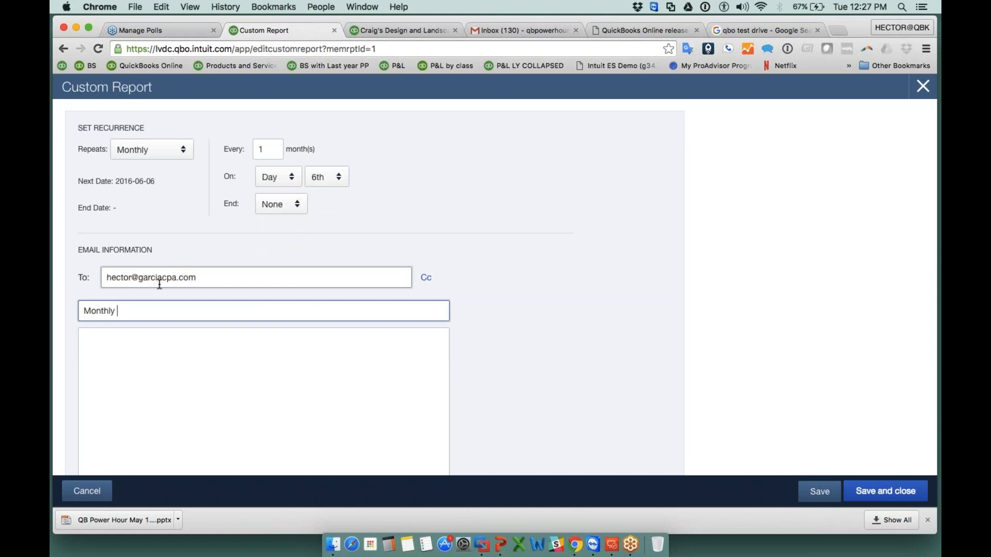
scroll(267, 271, down, 3)
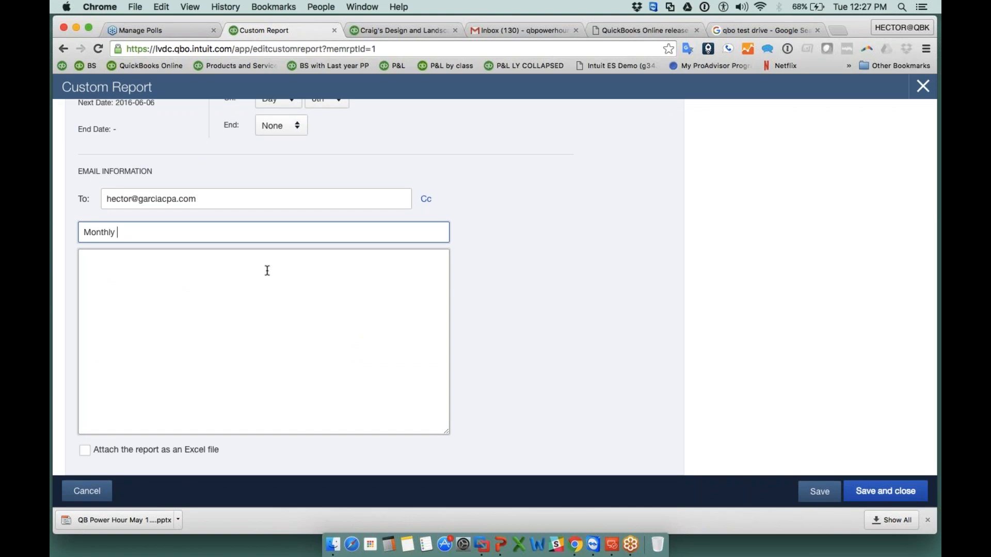
scroll(267, 271, up, 1)
scroll(267, 271, up, 3)
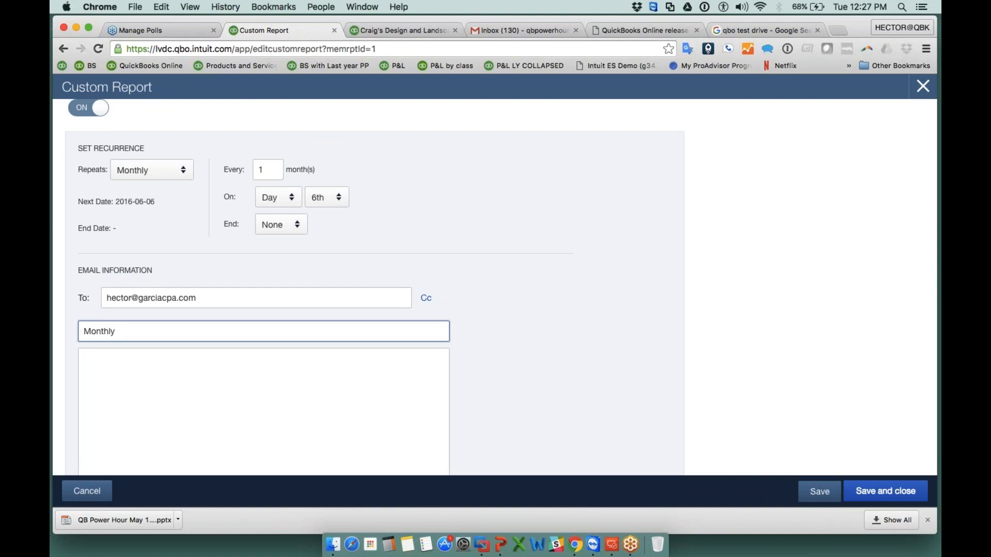
Step: Save the Monthly group's email schedule and return to My Custom Reports
click(893, 496)
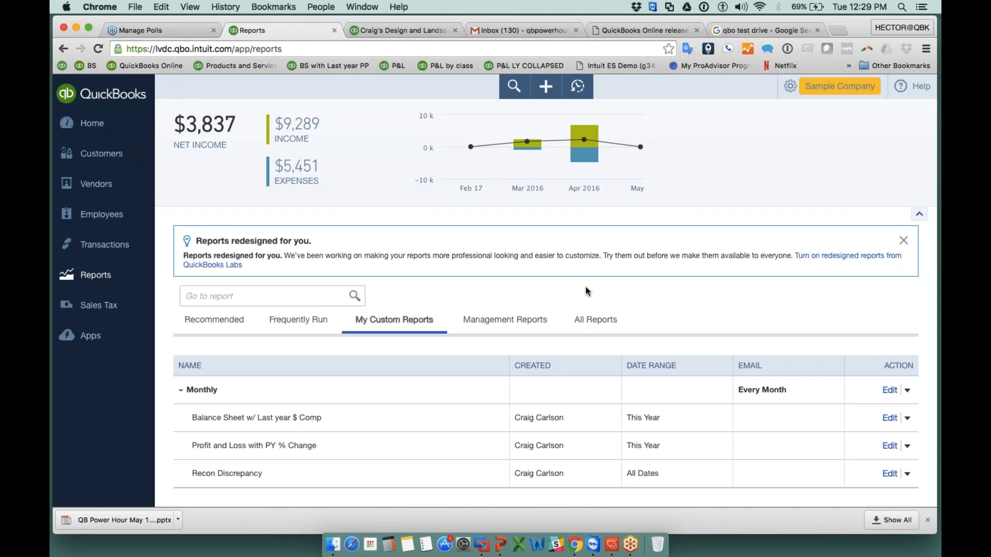
Step: Browse the All Reports categories, then return to the Recommended reports list
click(594, 319)
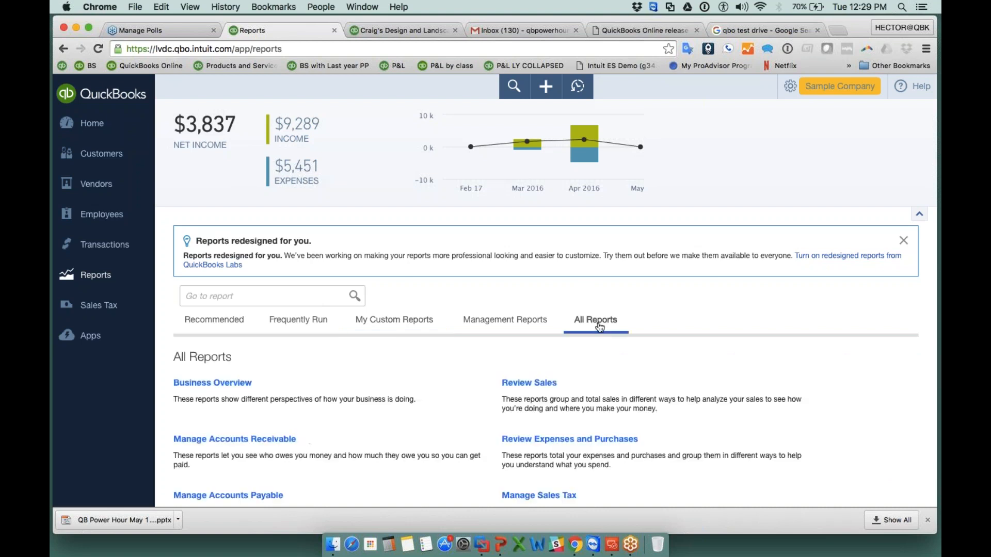
scroll(626, 321, down, 5)
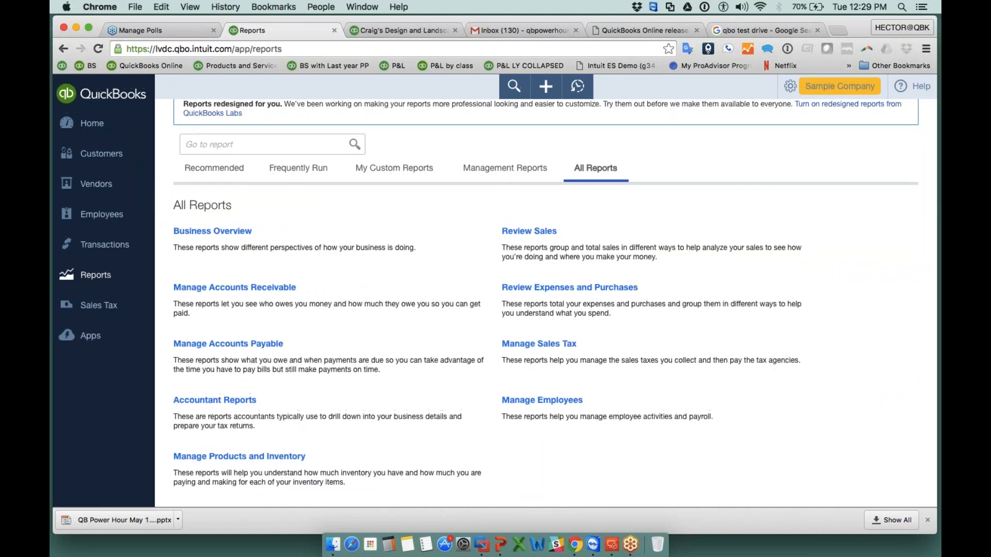
click(208, 168)
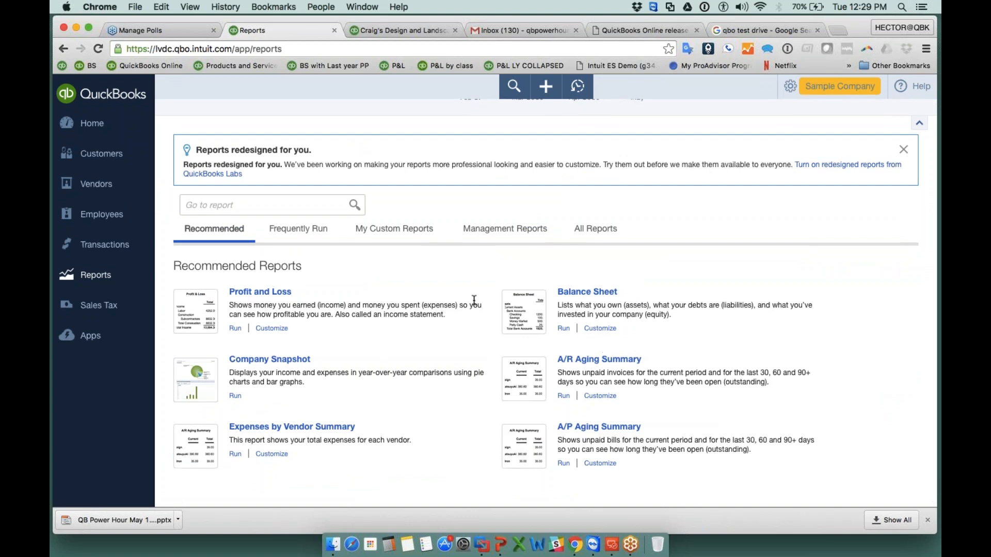
scroll(503, 255, up, 2)
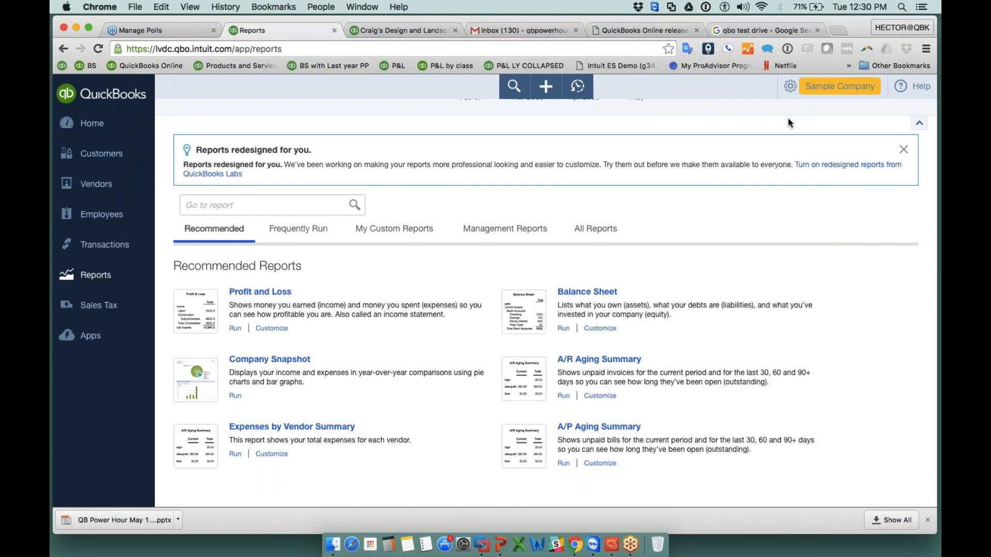
Step: Switch to the PowerPoint slideshow and advance to slide 4, QBO Accountant
click(816, 159)
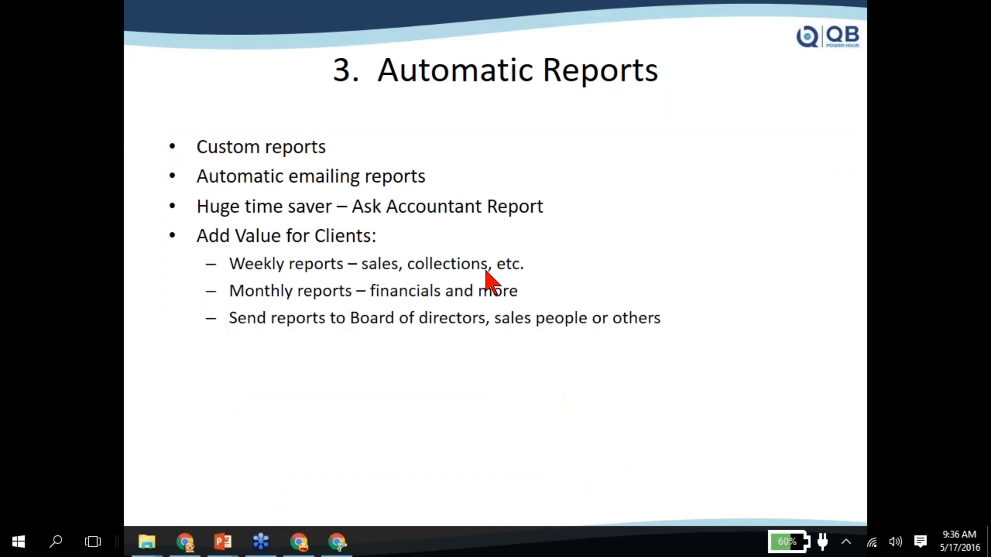
click(486, 271)
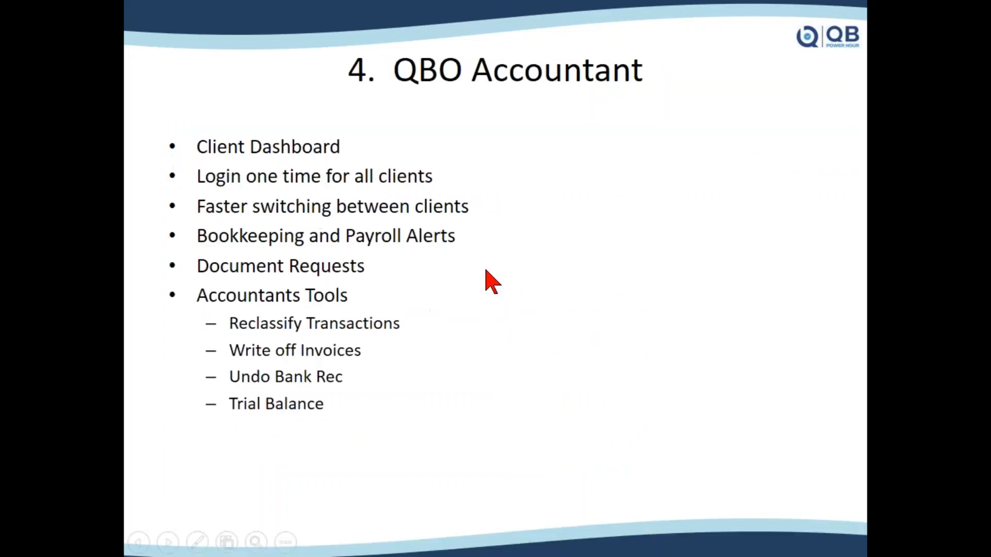
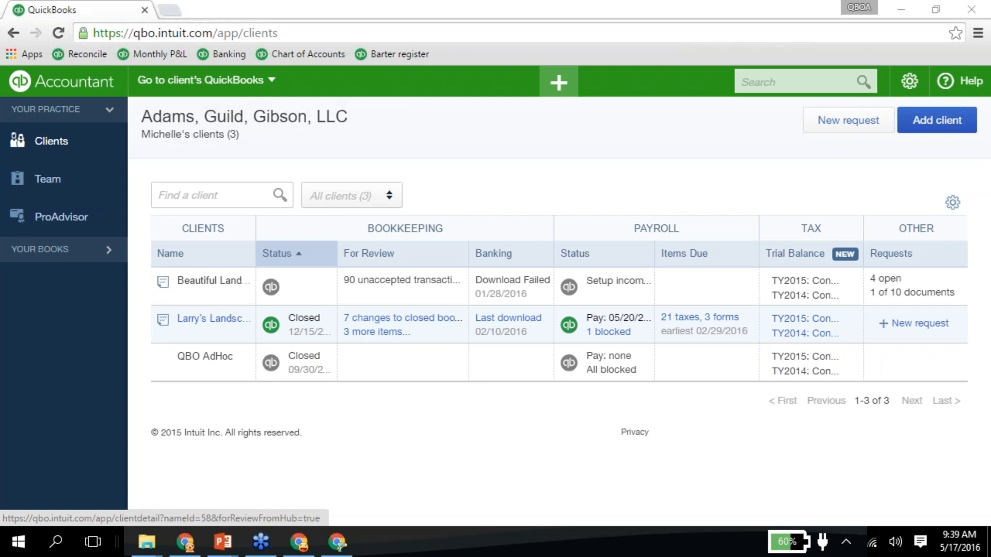
click(368, 333)
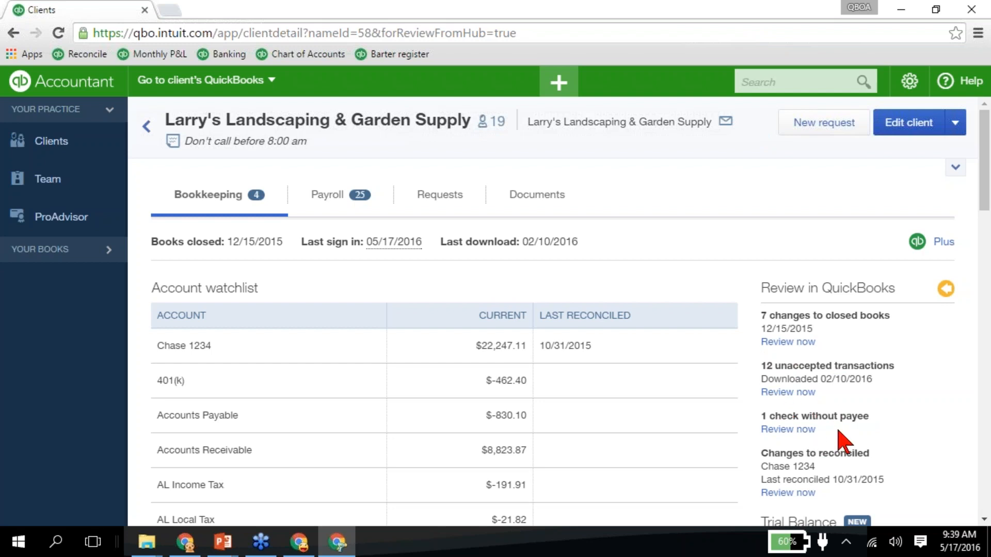
scroll(839, 431, down, 3)
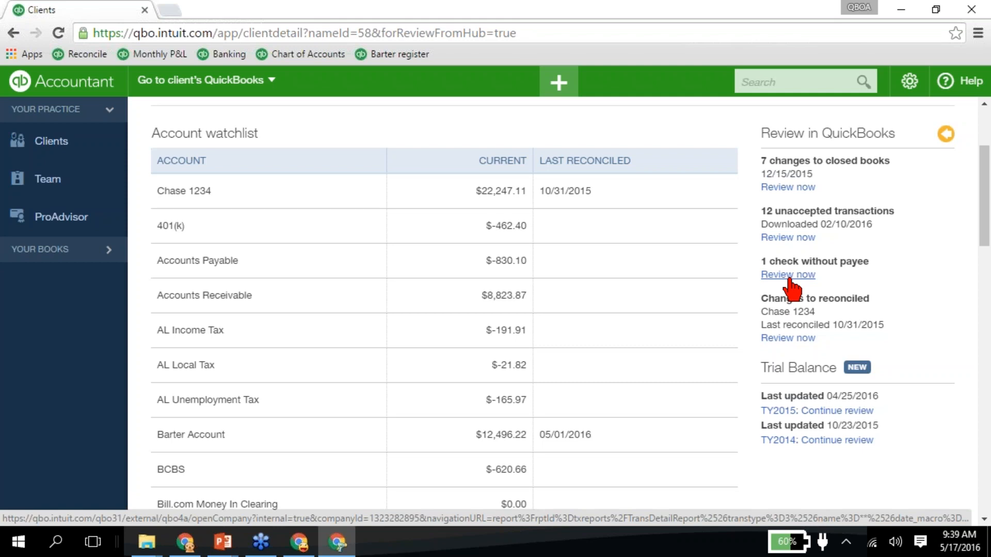
click(69, 86)
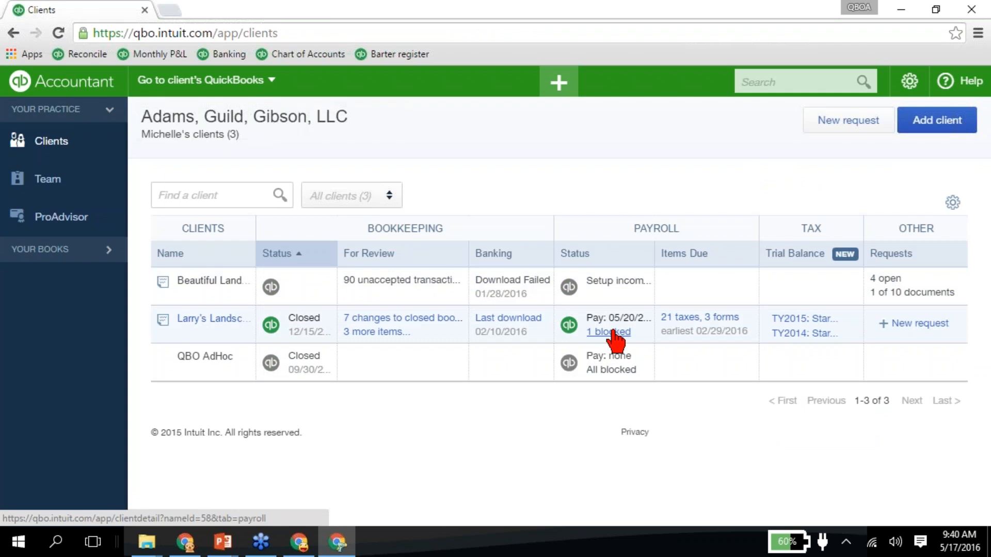
Step: Review Beautiful Landscapes' open document requests, then view its three shared folders and screenshot image
click(903, 293)
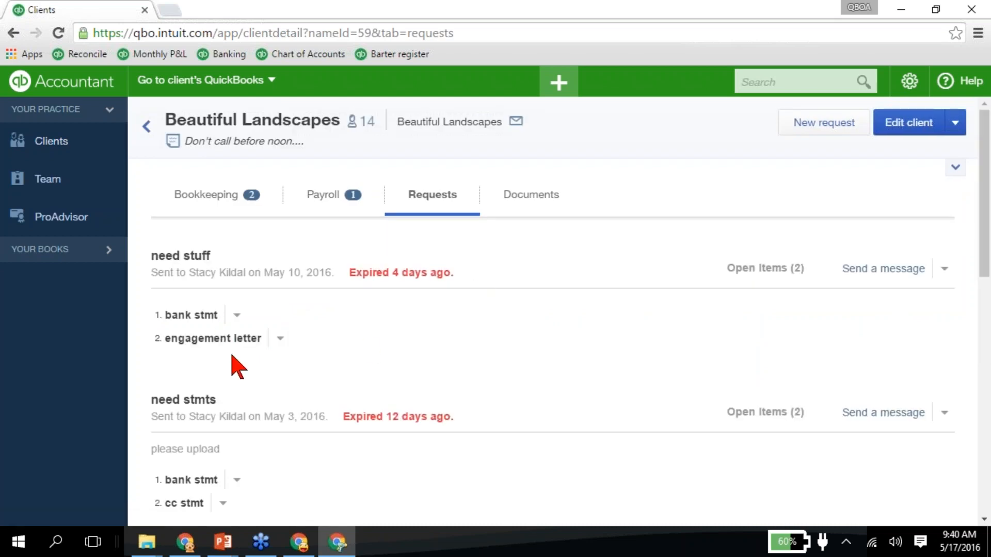
scroll(233, 364, down, 5)
scroll(243, 338, down, 3)
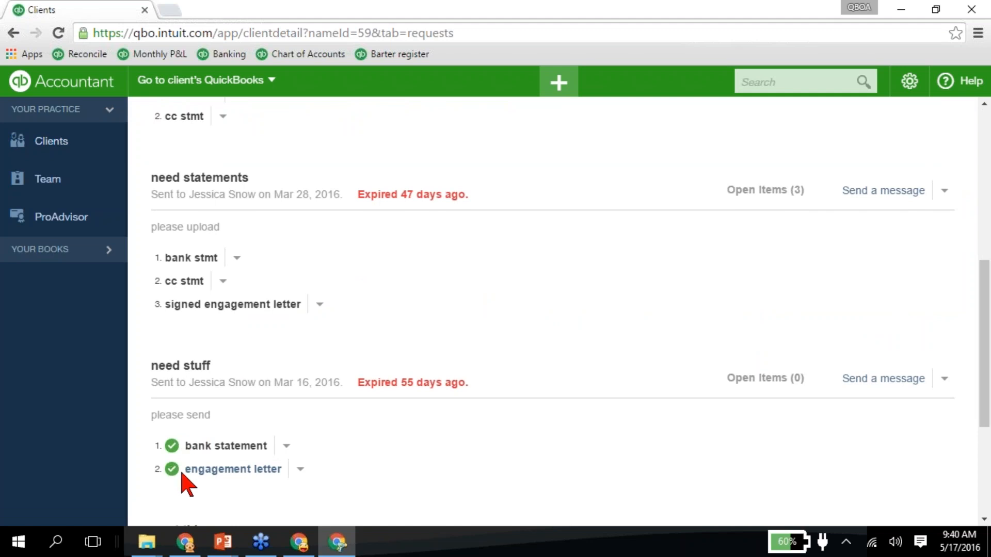
scroll(186, 483, up, 3)
scroll(189, 480, up, 5)
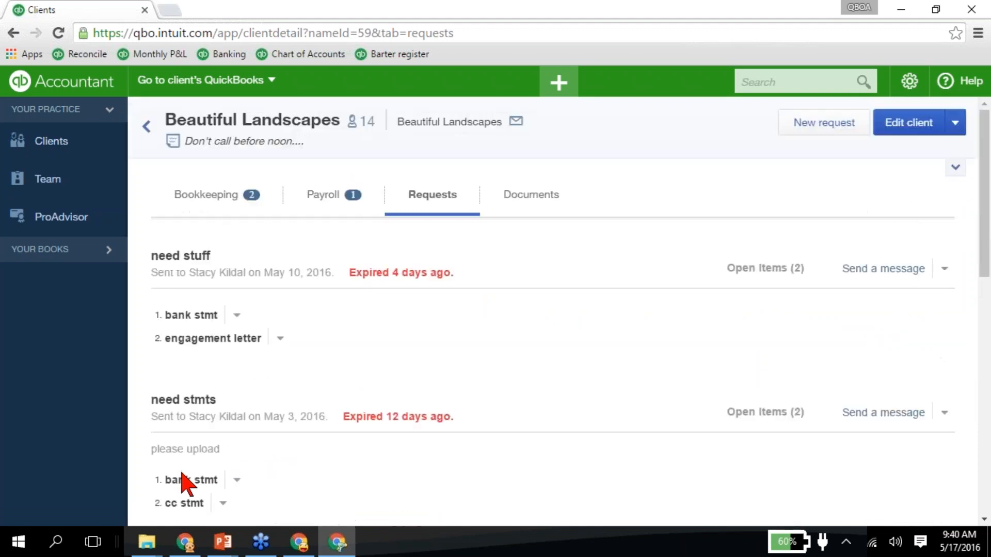
click(531, 204)
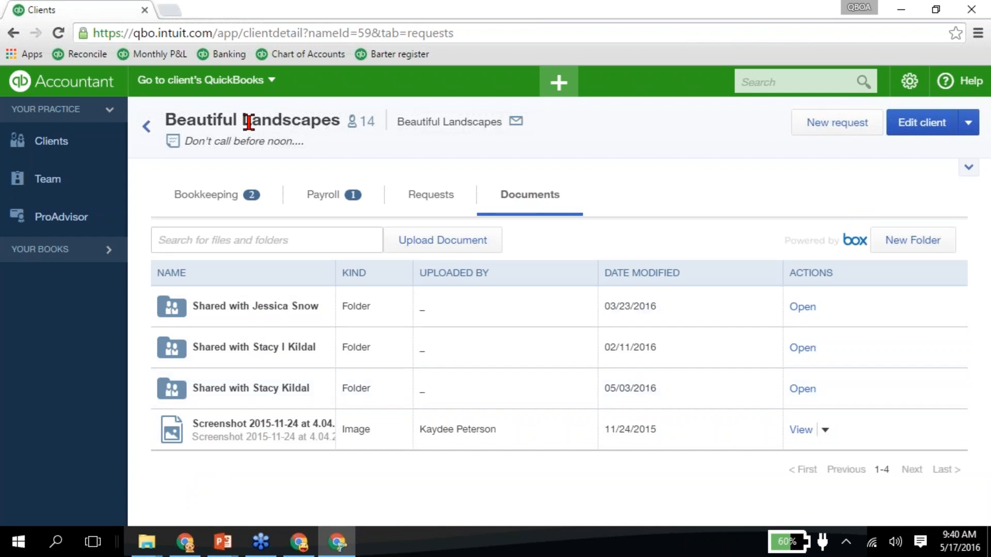
mouse_move(369, 122)
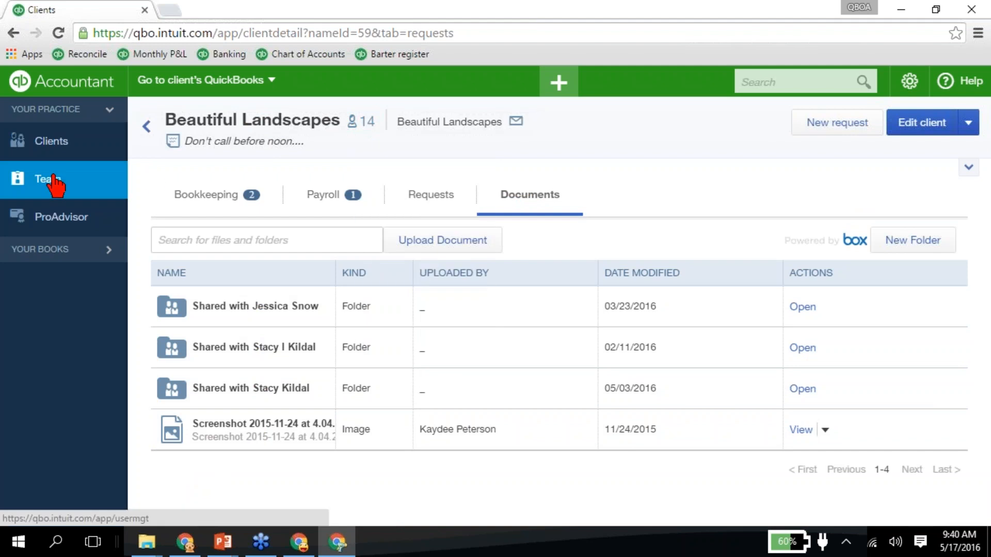
Step: Check the Team users list, then return to the three-client list with the All clients filter kept
click(35, 192)
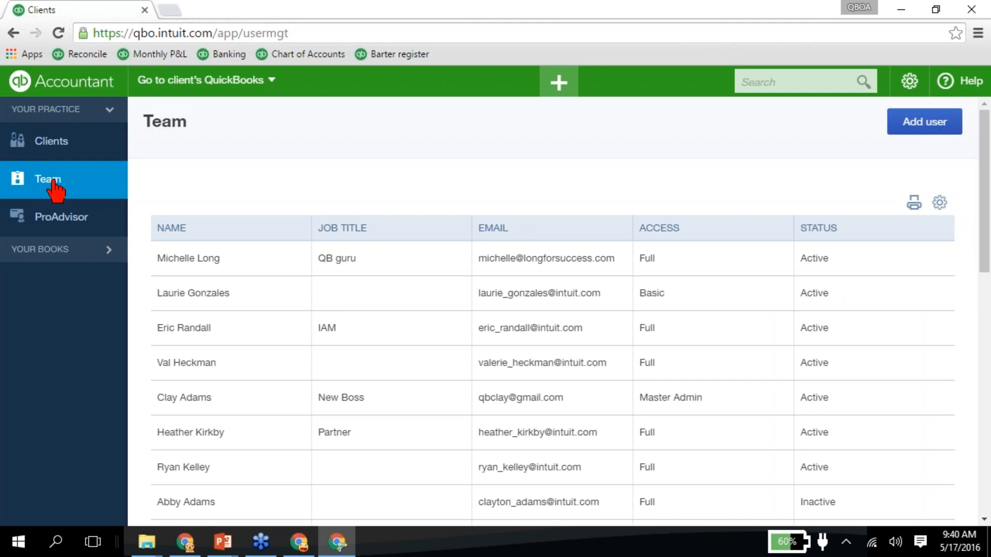
click(95, 82)
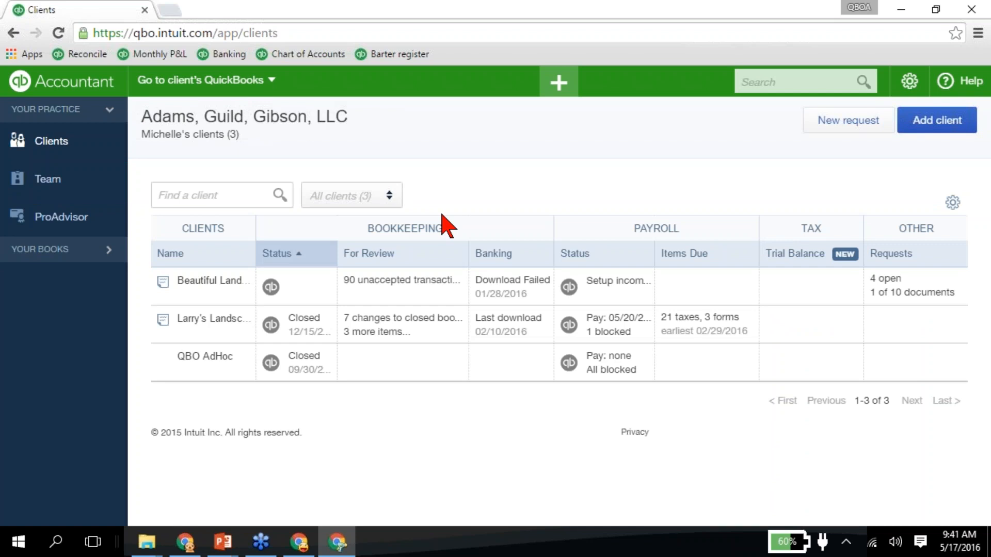
click(381, 196)
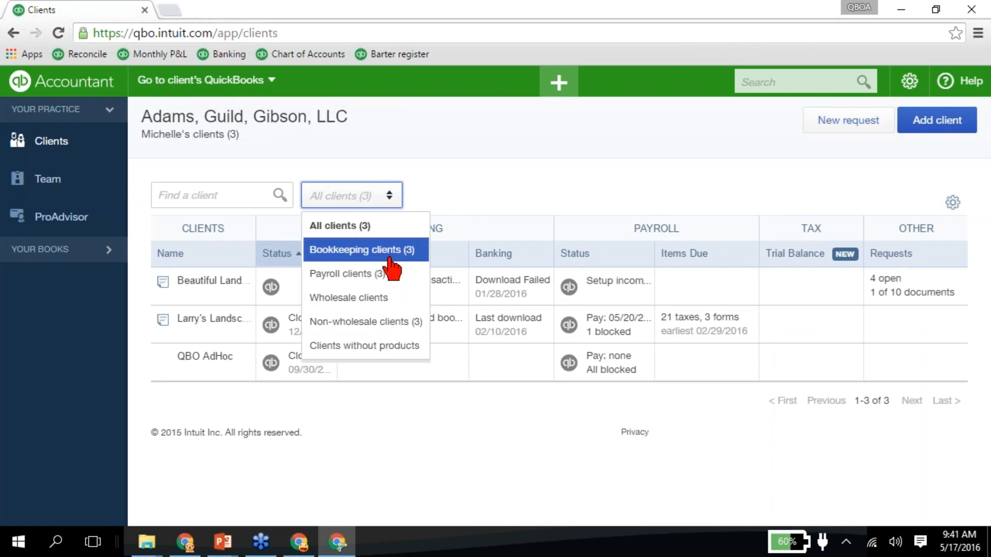
click(387, 229)
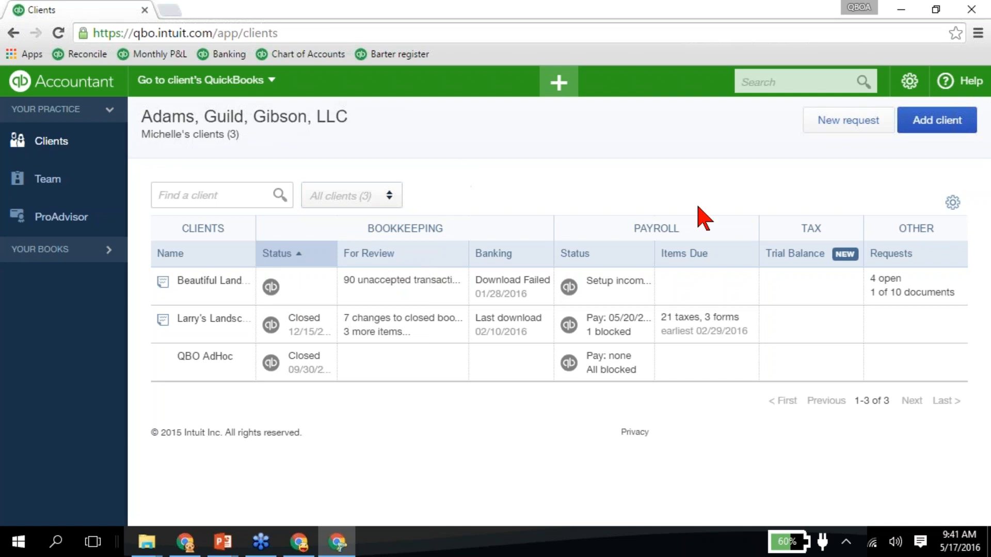
mouse_move(806, 298)
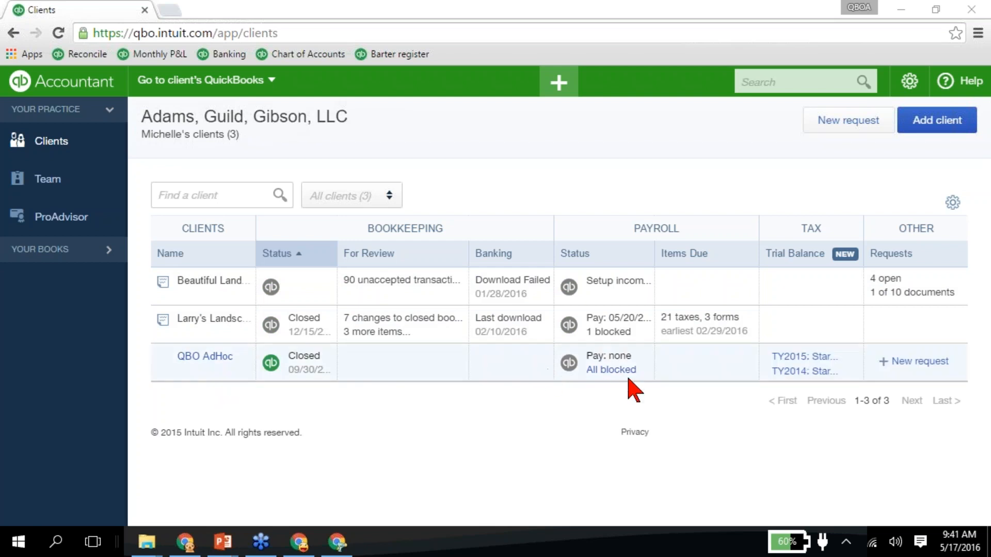
mouse_move(640, 373)
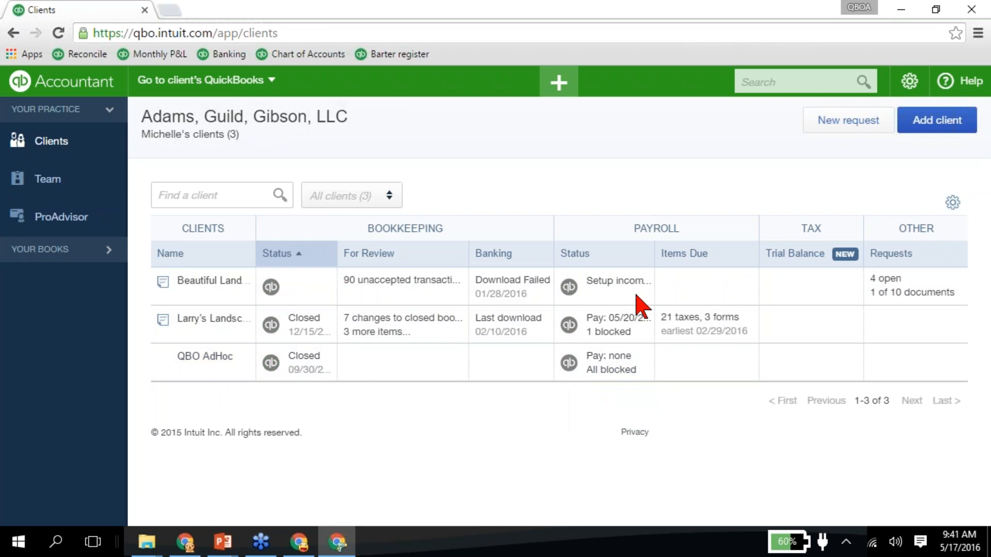
Step: Mark Beautiful Landscapes' 'need stuff' request complete, then switch to the Accountant Resources browser window
click(888, 279)
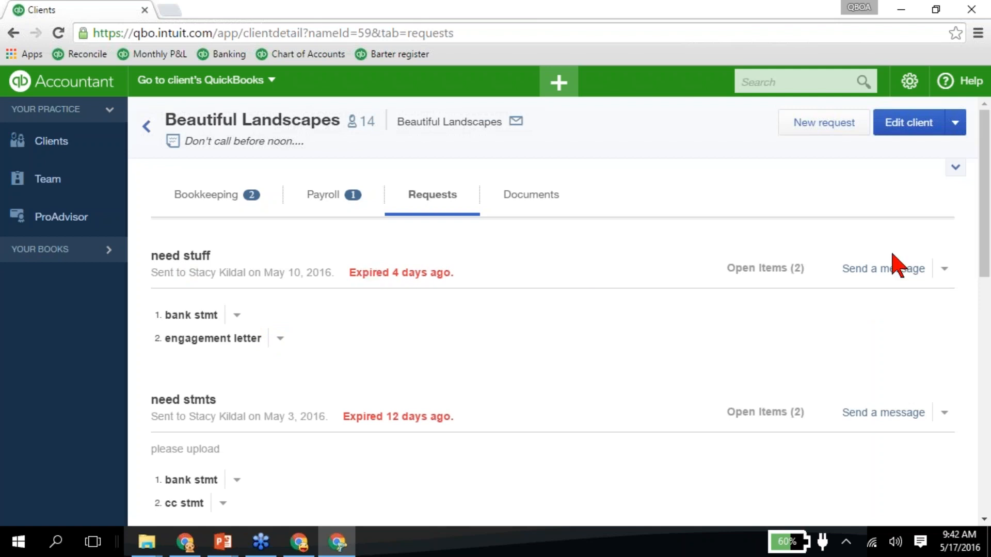
click(944, 268)
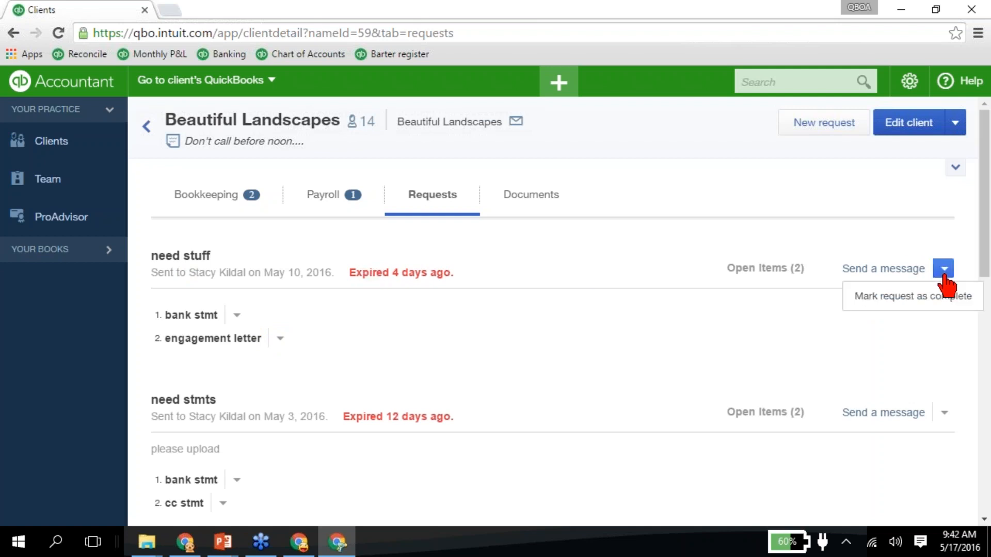
click(912, 305)
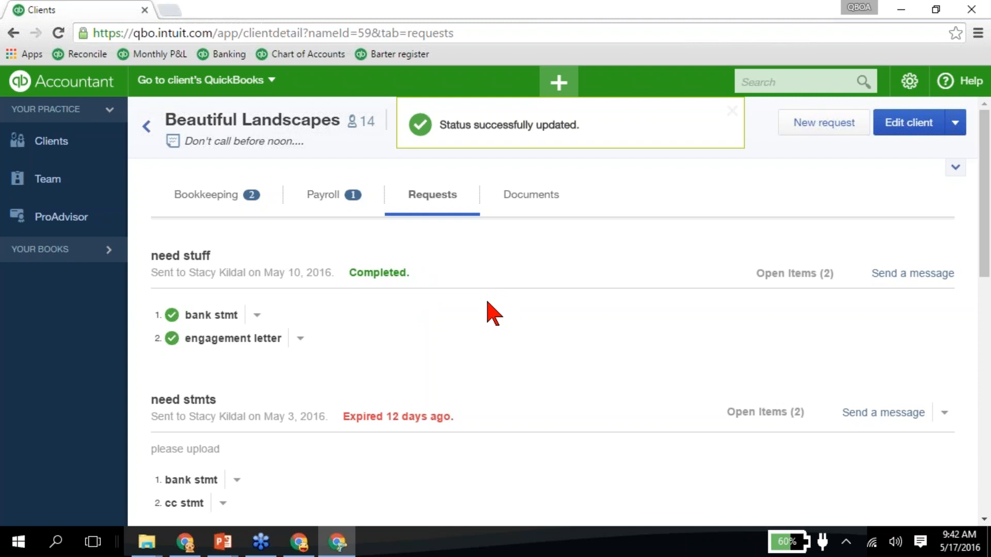
scroll(487, 301, down, 4)
scroll(482, 311, up, 4)
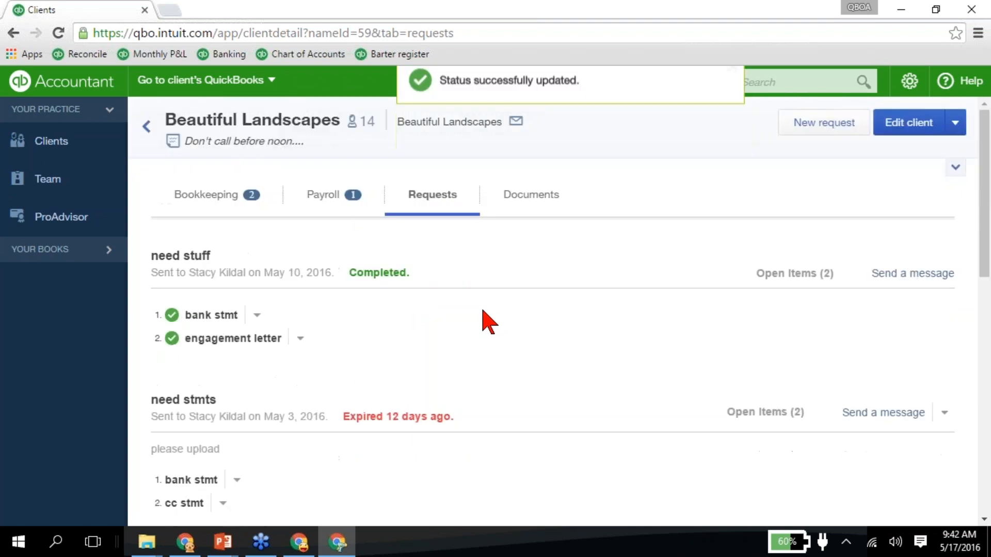
click(147, 125)
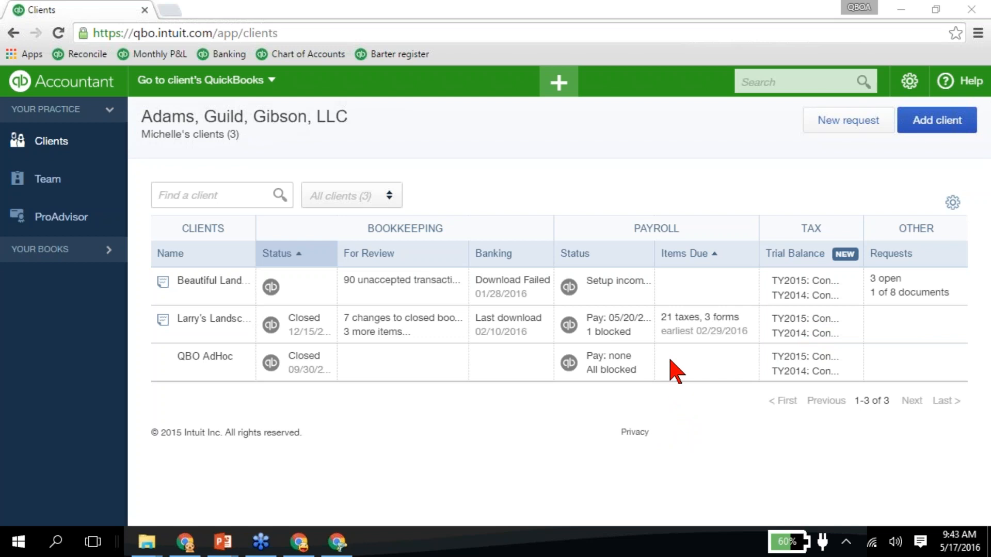
click(187, 542)
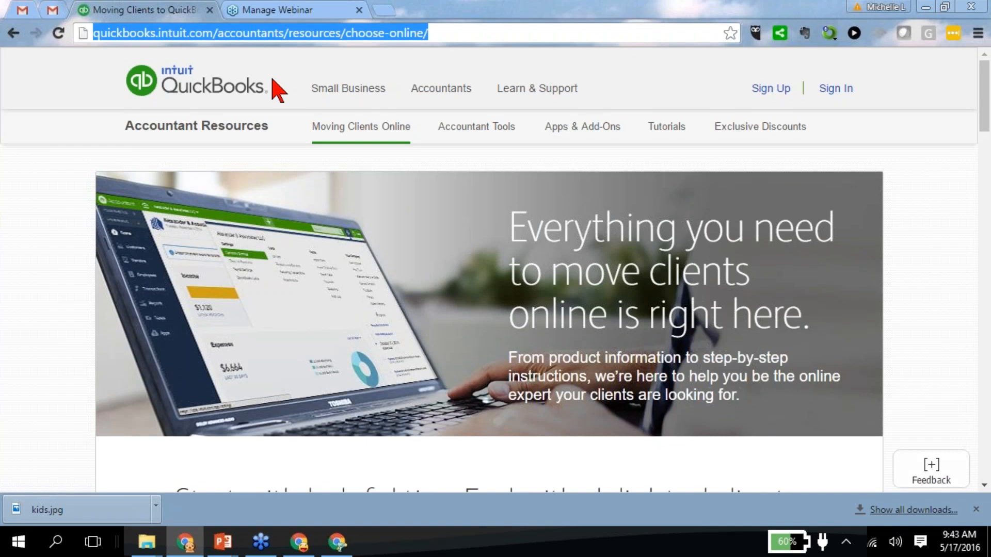
Step: Go to Accountant Learn & Support from the Accountants menu
mouse_move(574, 127)
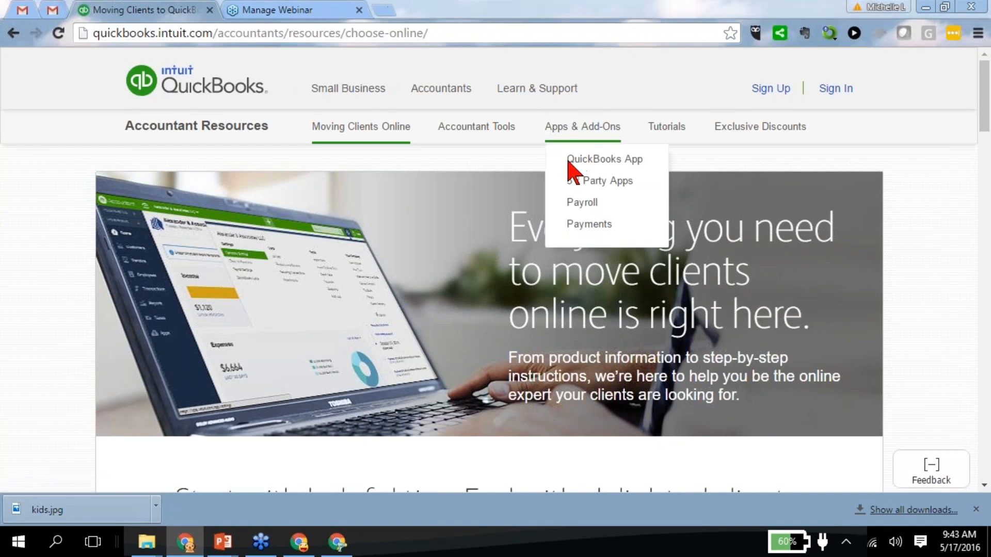
mouse_move(444, 91)
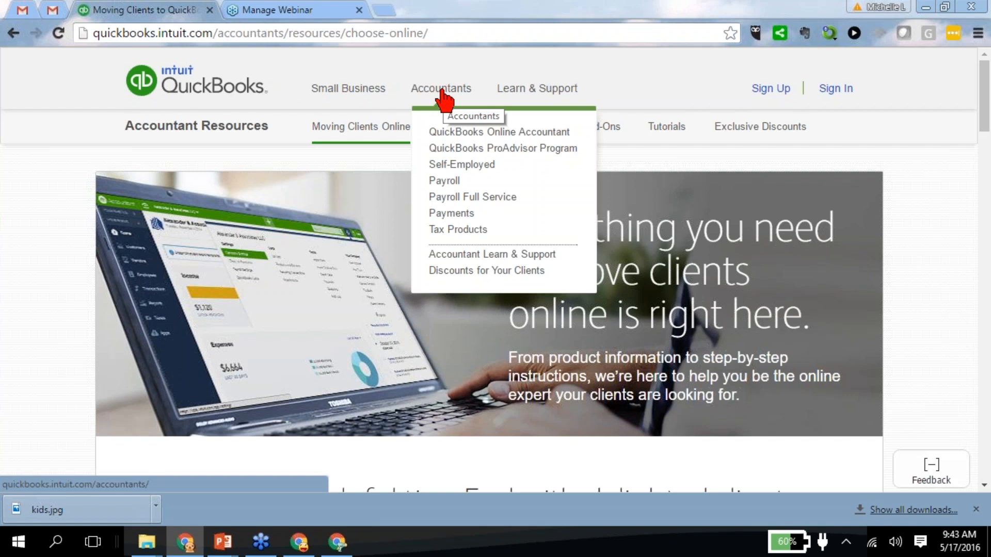
click(470, 259)
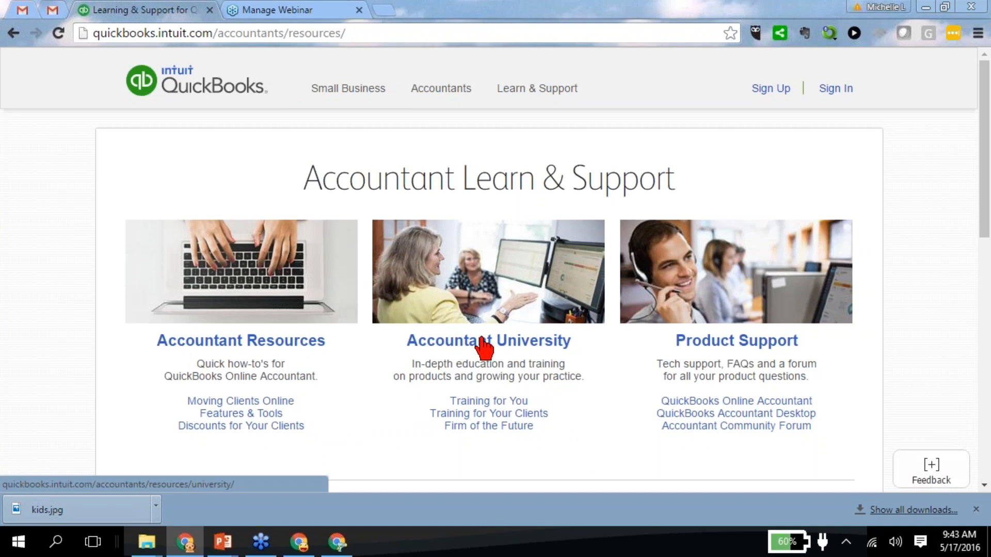
Step: Browse the Accountant University page down to Upcoming Training and back to the training cards
click(484, 341)
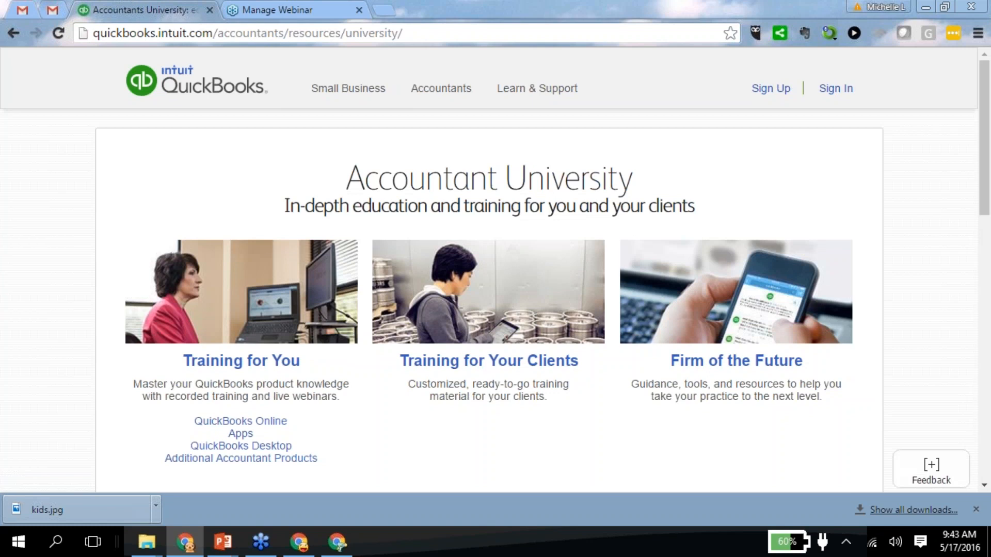
scroll(15, 258, down, 3)
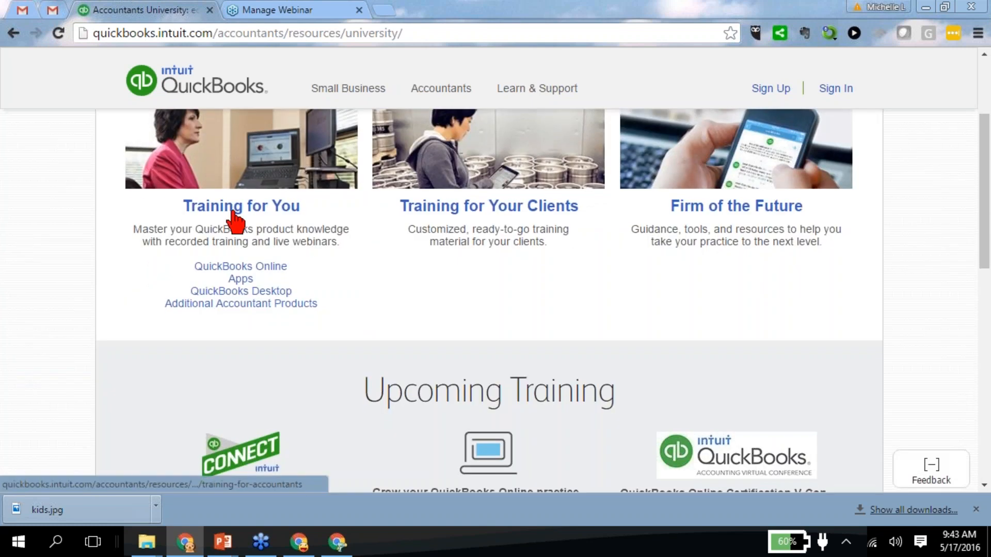
scroll(433, 228, down, 5)
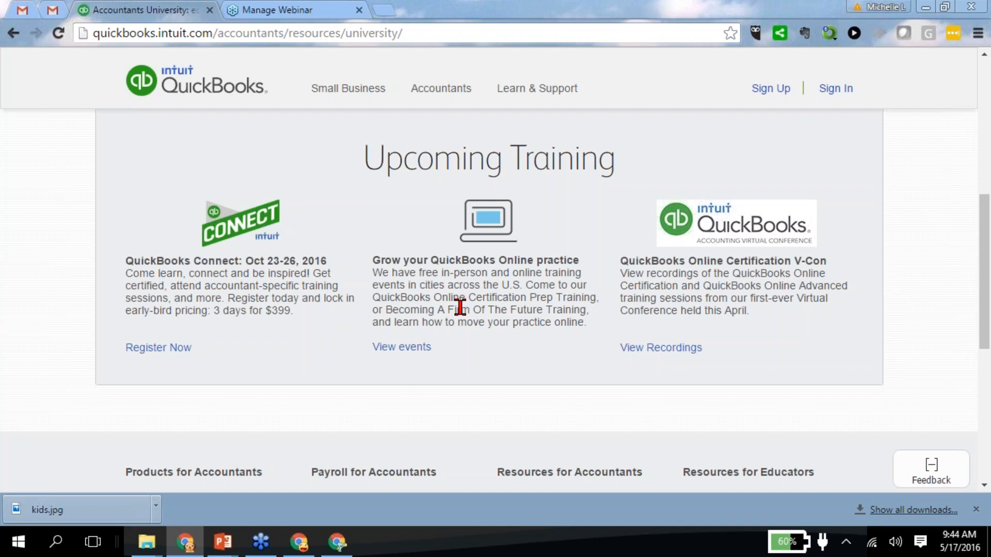
mouse_move(446, 91)
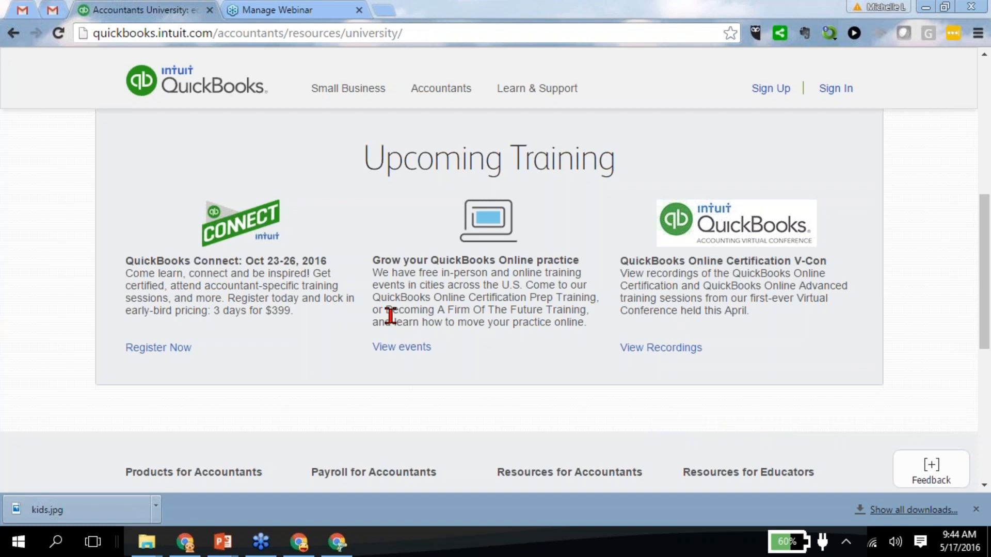
scroll(401, 362, up, 5)
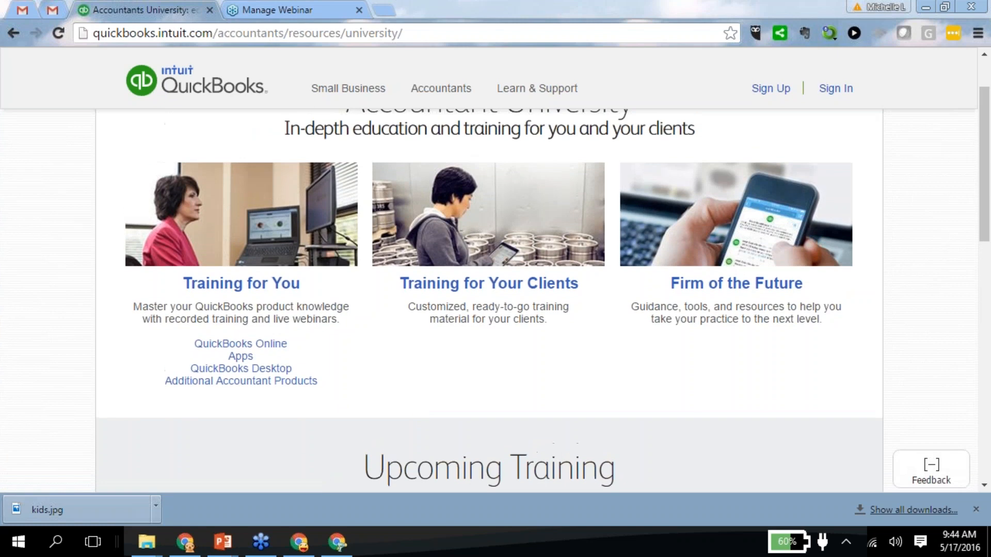
Step: Scroll through the Training for You webinar listings, then go to the main Accountants page
click(253, 285)
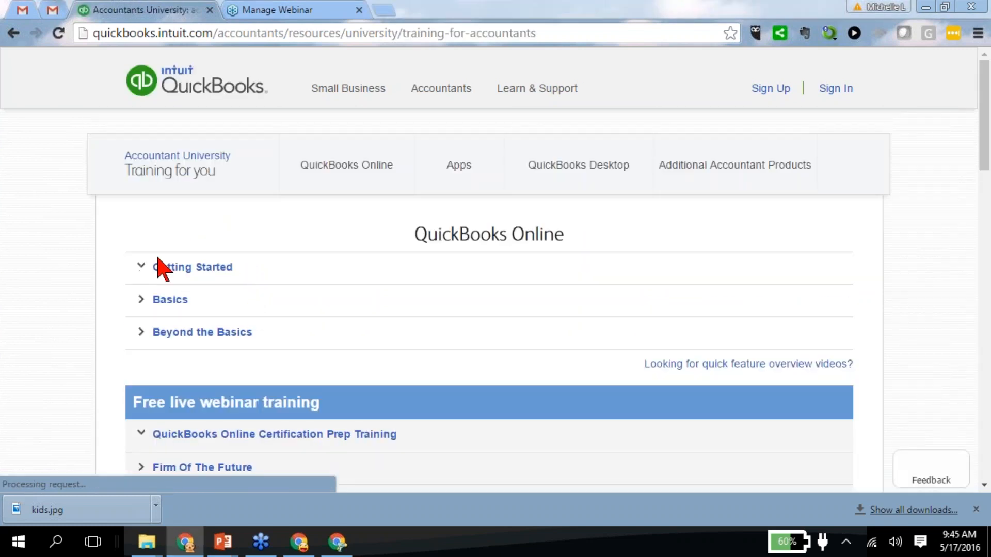
scroll(64, 297, down, 5)
scroll(253, 279, down, 1)
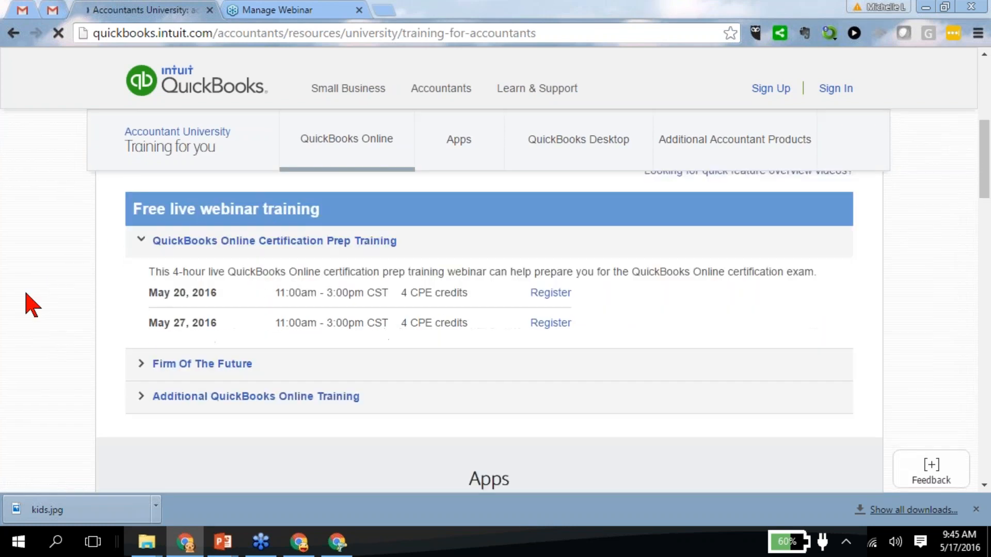
scroll(63, 296, down, 1)
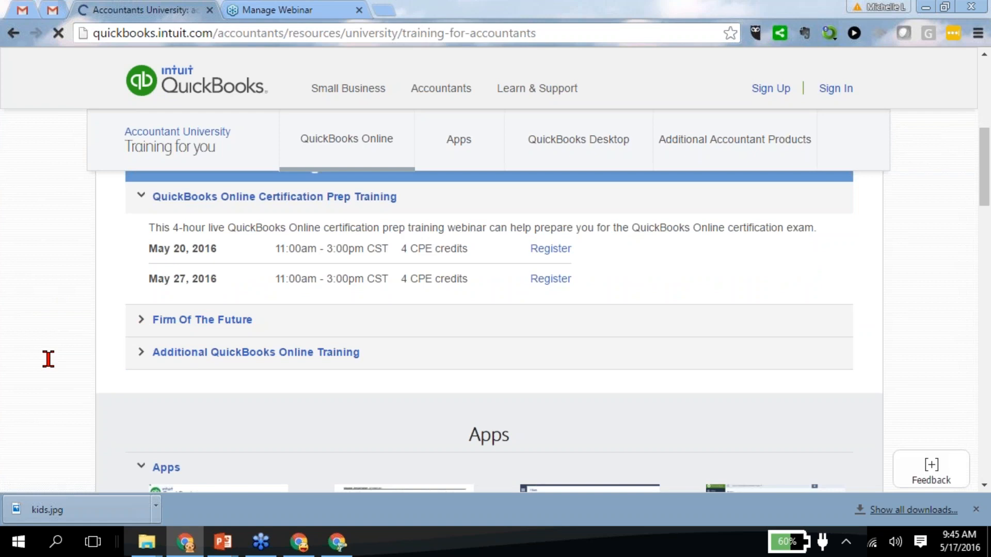
scroll(45, 351, down, 5)
scroll(52, 369, down, 2)
scroll(52, 279, down, 2)
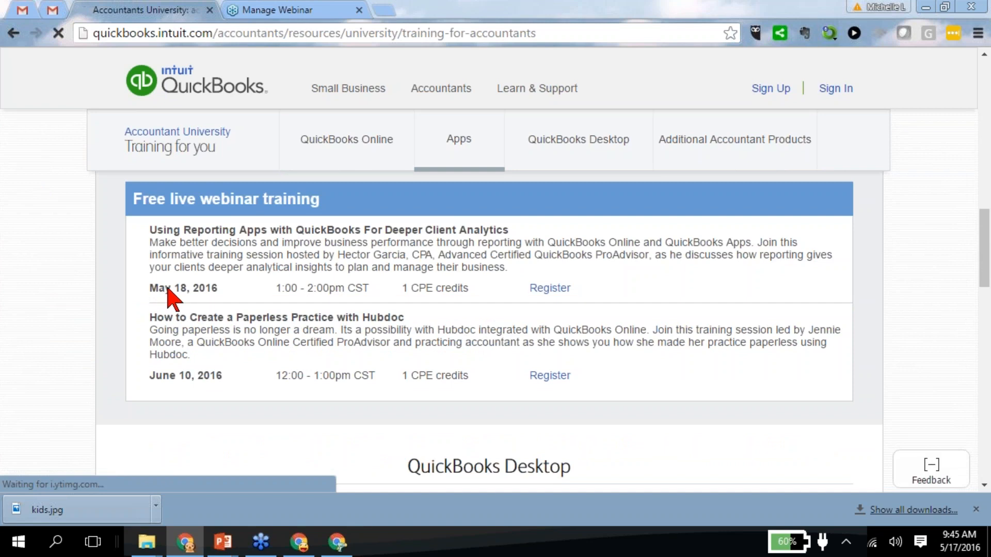
scroll(155, 310, down, 2)
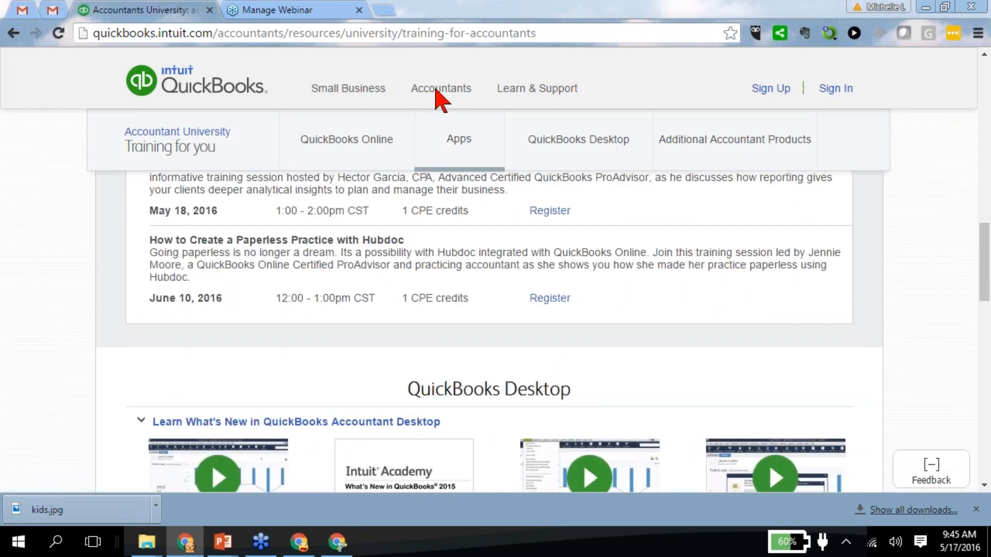
click(436, 92)
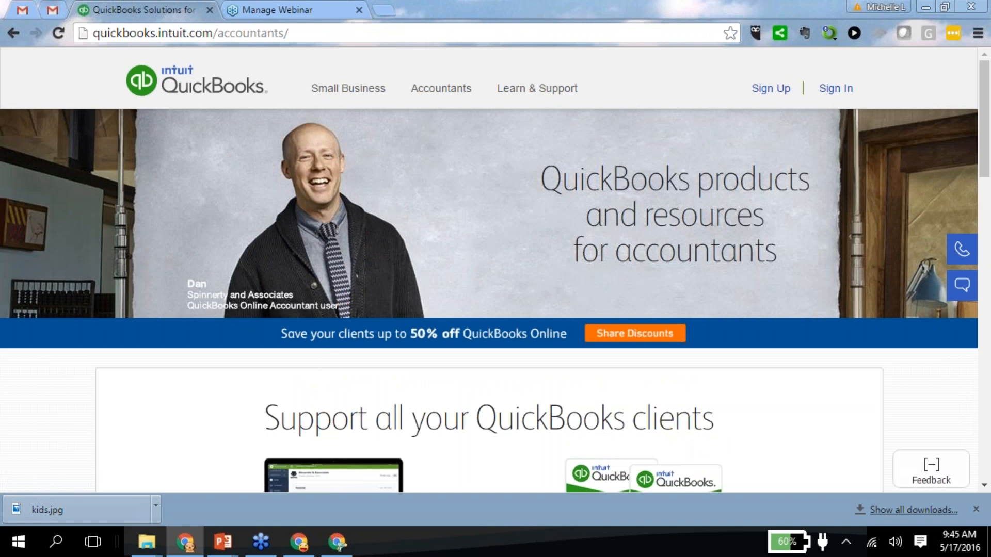
Step: Bring the PowerPoint slideshow back and advance to the Automatic Invoicing slide
mouse_move(223, 541)
click(356, 478)
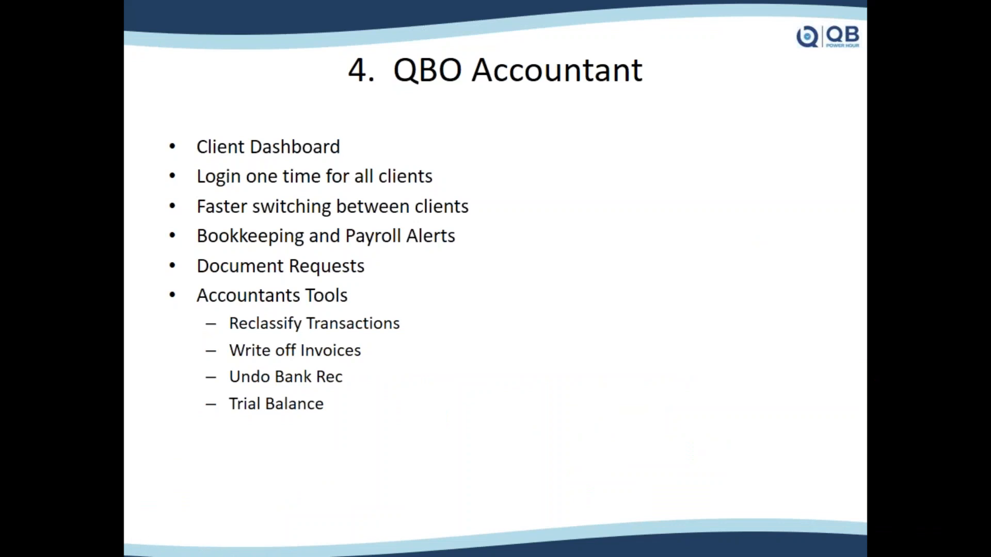
key(Right)
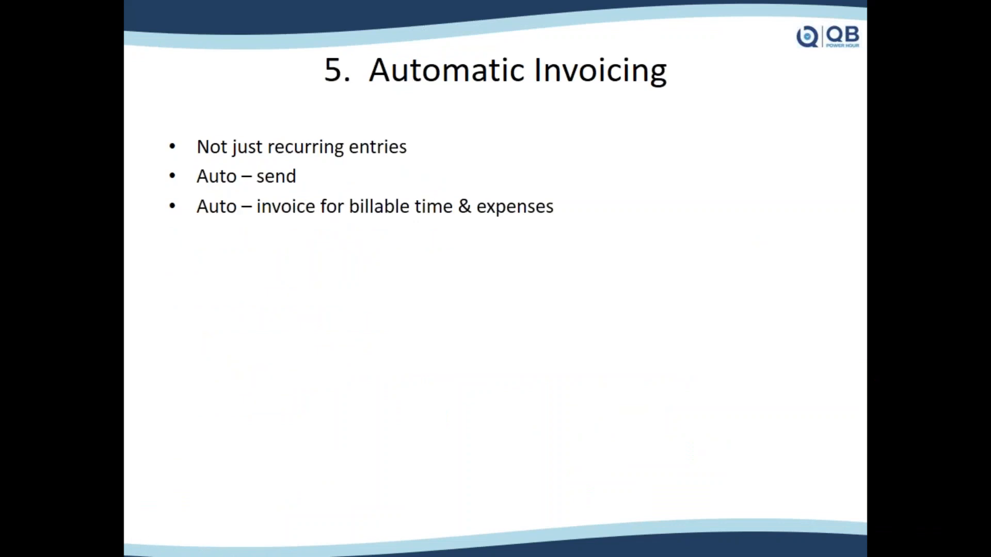
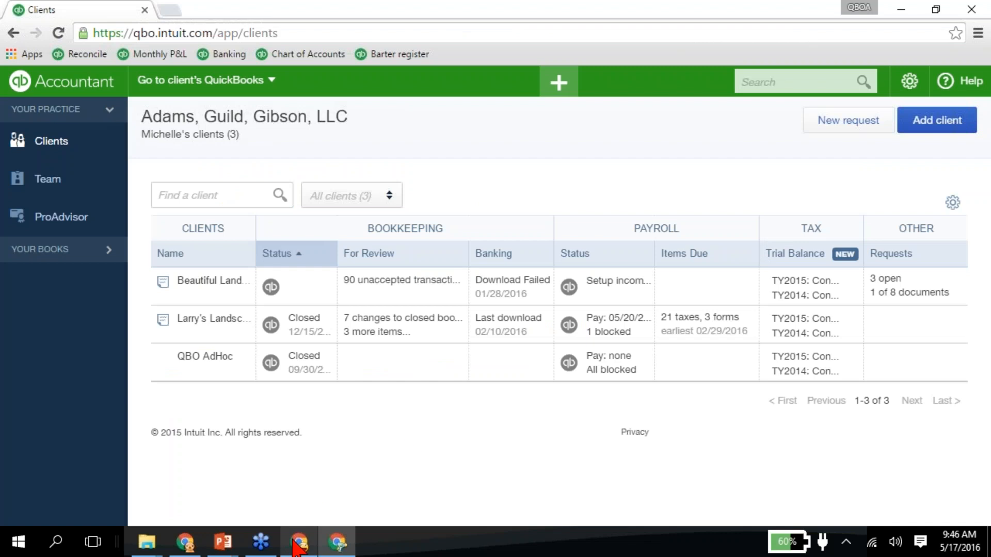
Step: Return to the client list window and open the sample company Craig's Design and Landscaping Services
click(299, 542)
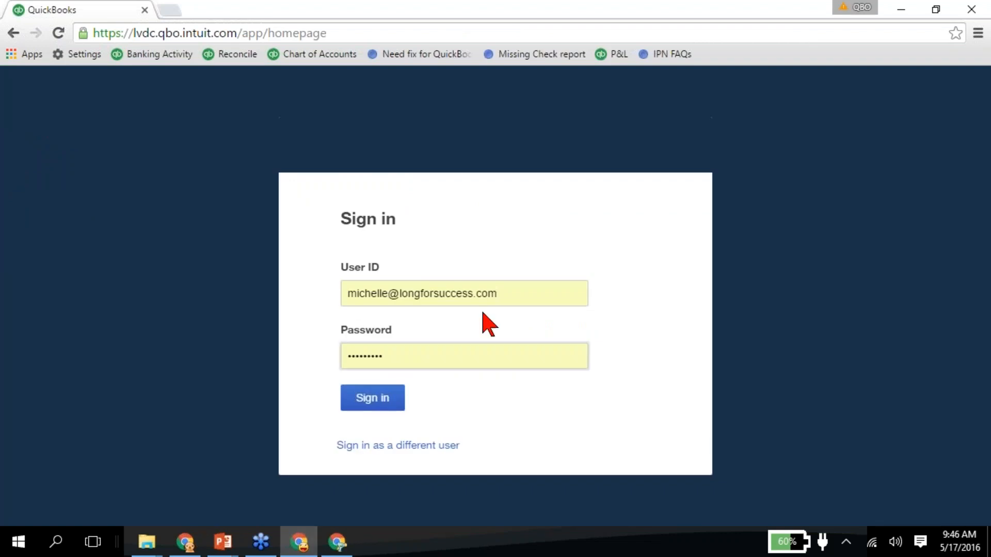
click(337, 541)
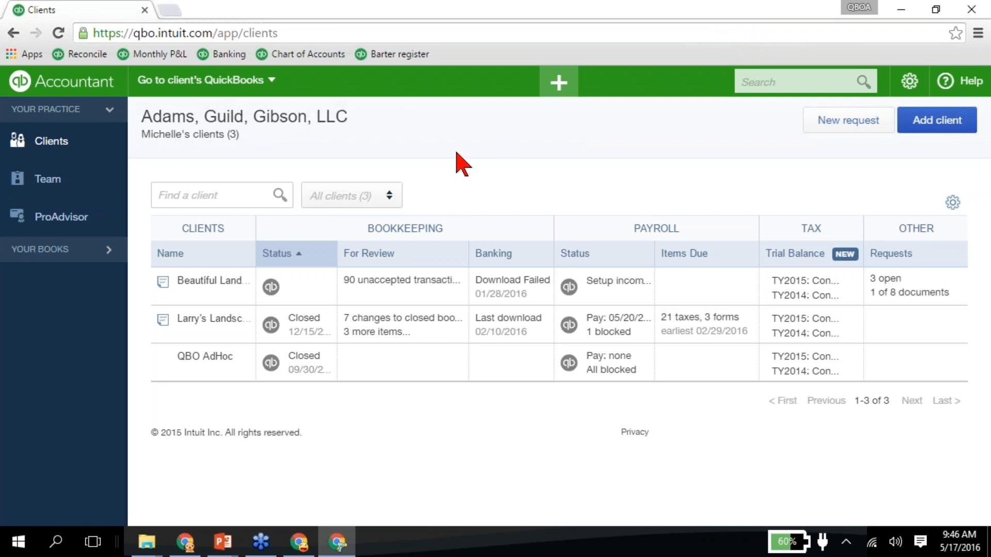
click(909, 82)
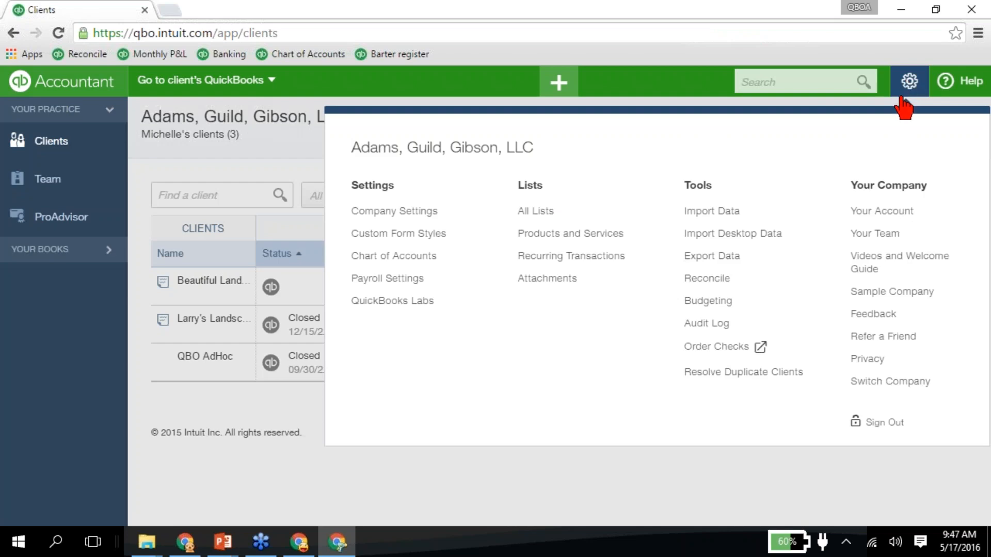
click(889, 298)
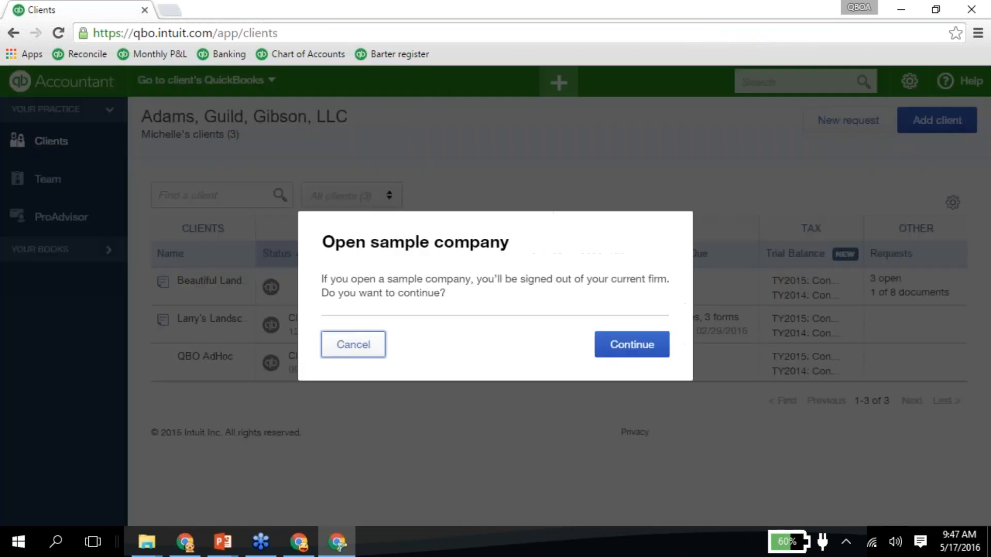
click(627, 346)
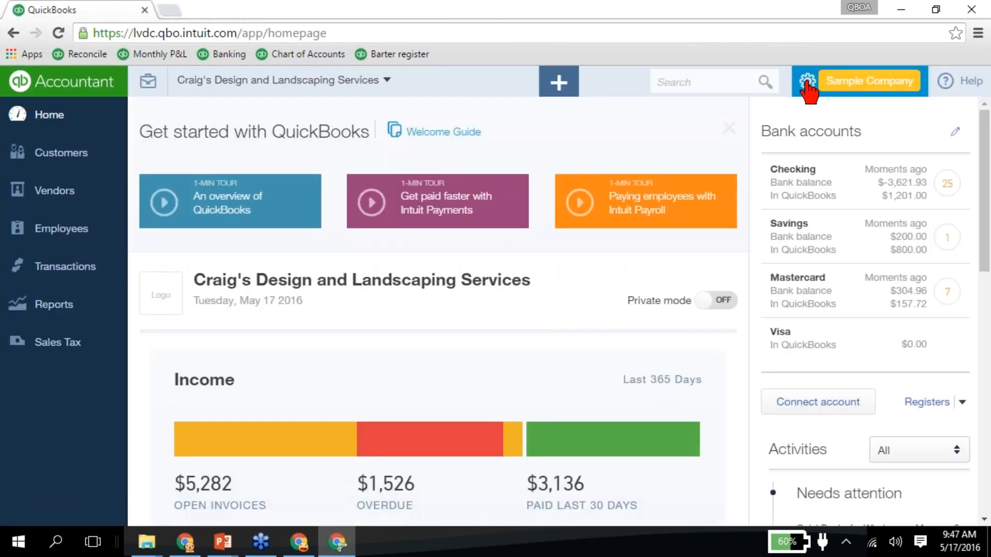
Step: Filter customers to Overdue and open Amy's Bird Sanctuary's invoice #1021 for $239.00
click(66, 162)
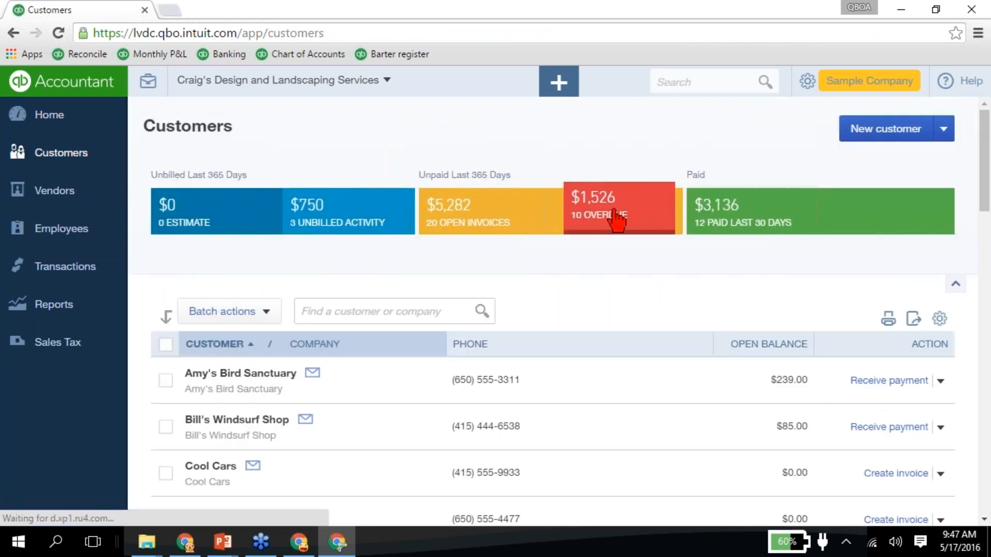
click(619, 219)
click(571, 382)
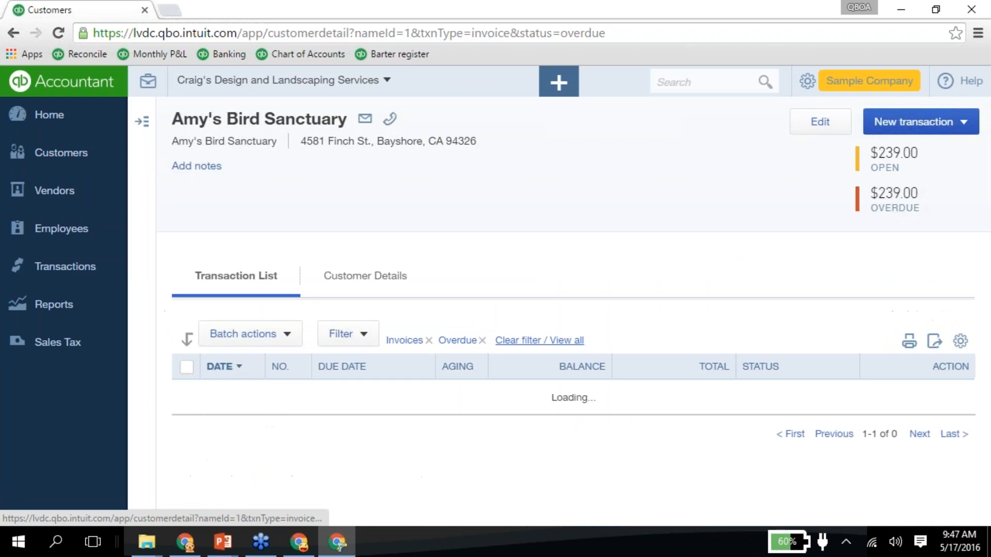
click(357, 397)
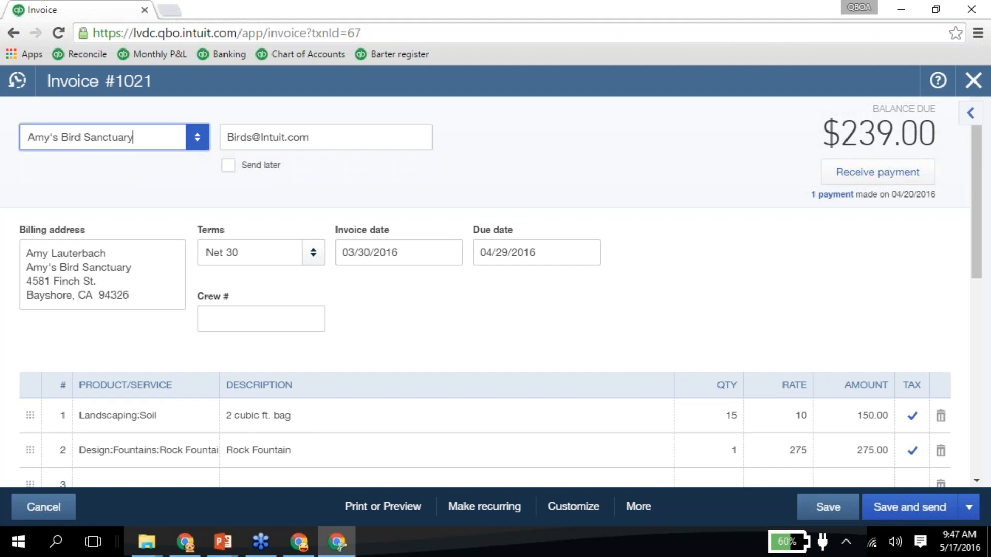
Step: Make invoice #1021 recurring and review the template Type options
click(488, 513)
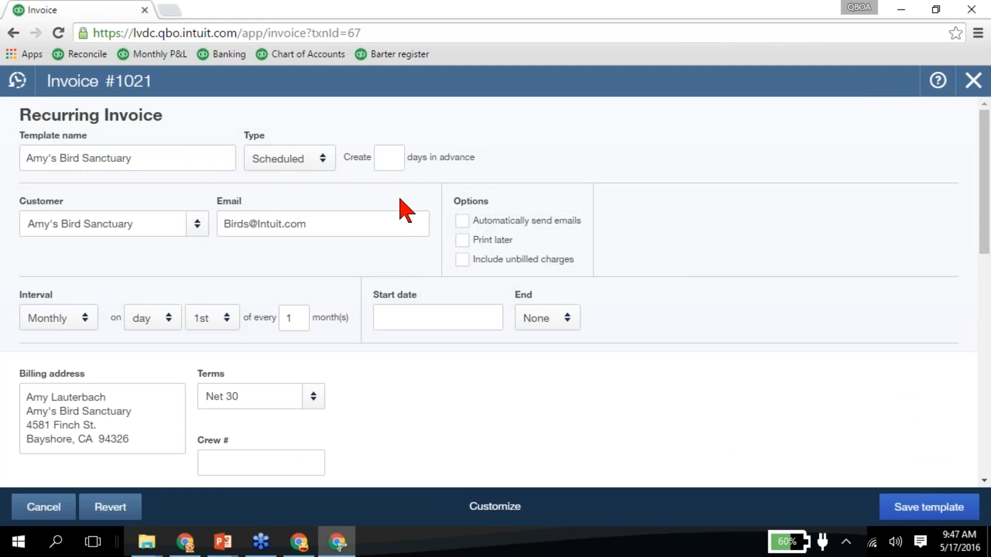
click(321, 159)
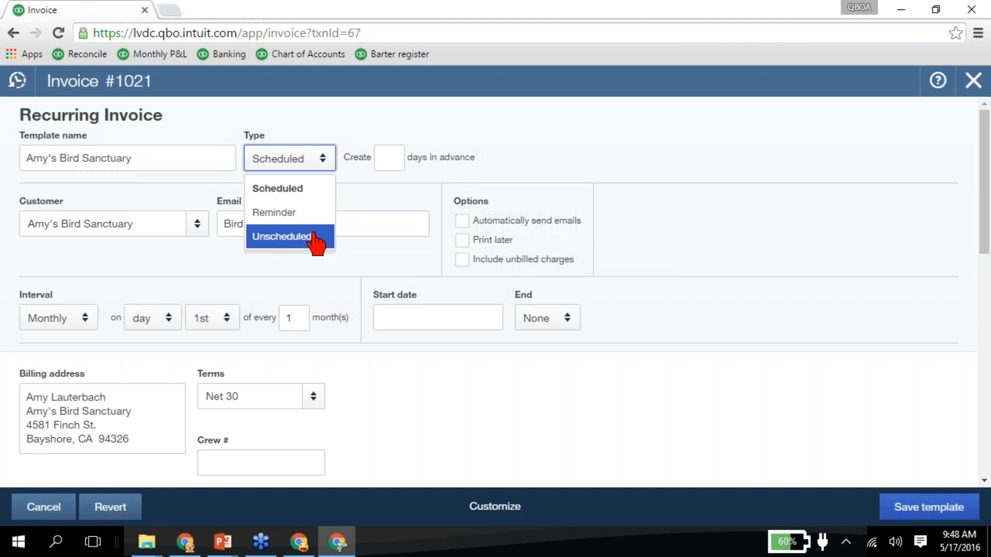
Step: Keep the template Scheduled, recurring Monthly on the 5th of every 1 month
click(289, 188)
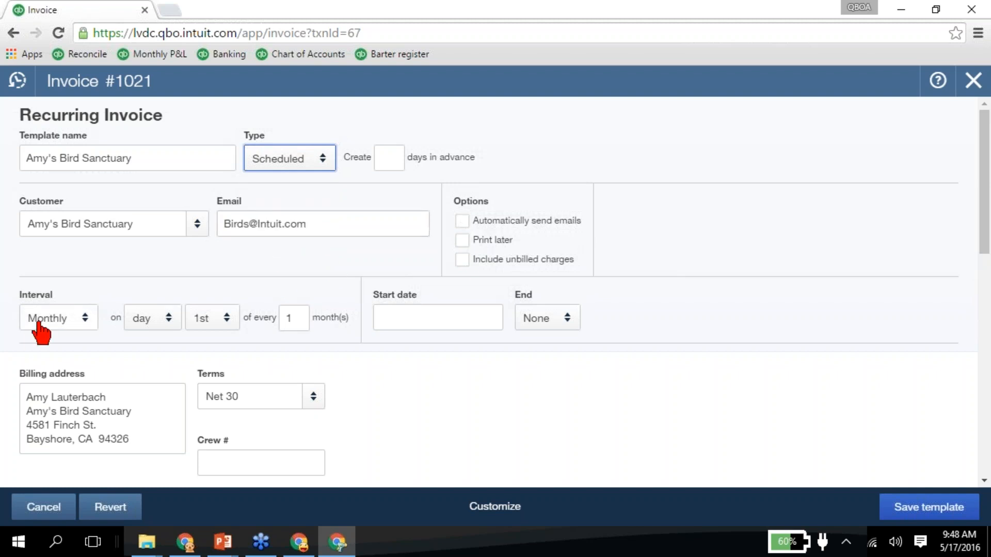
click(211, 320)
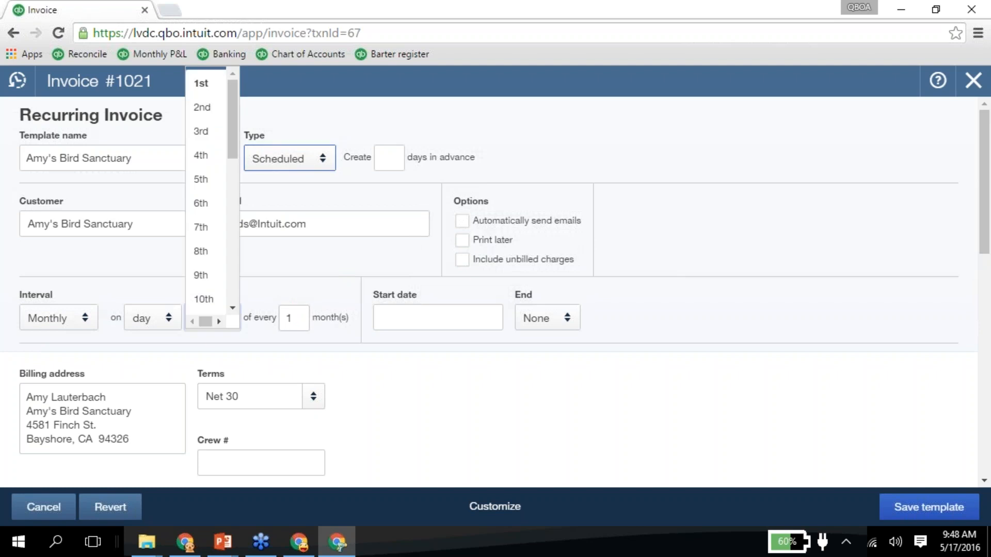
click(202, 179)
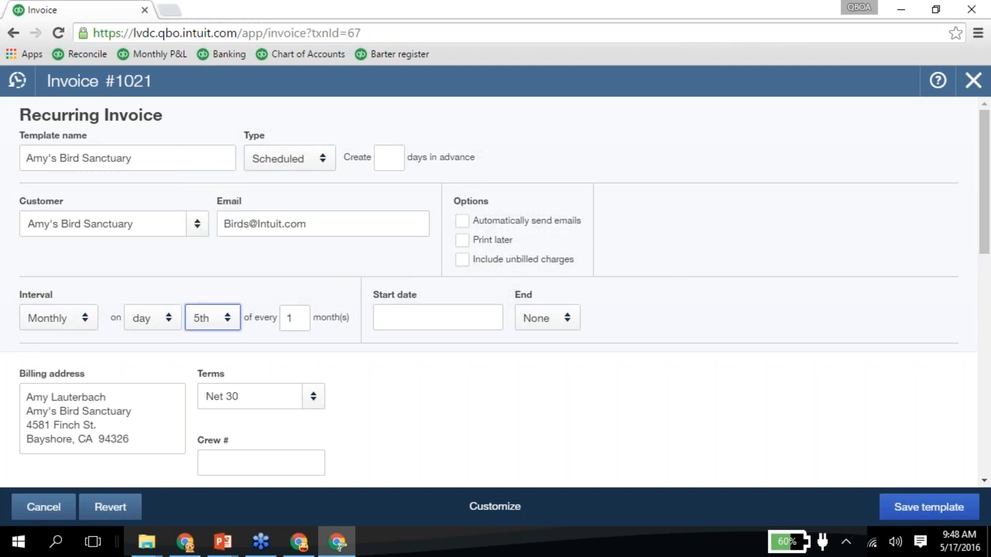
click(72, 322)
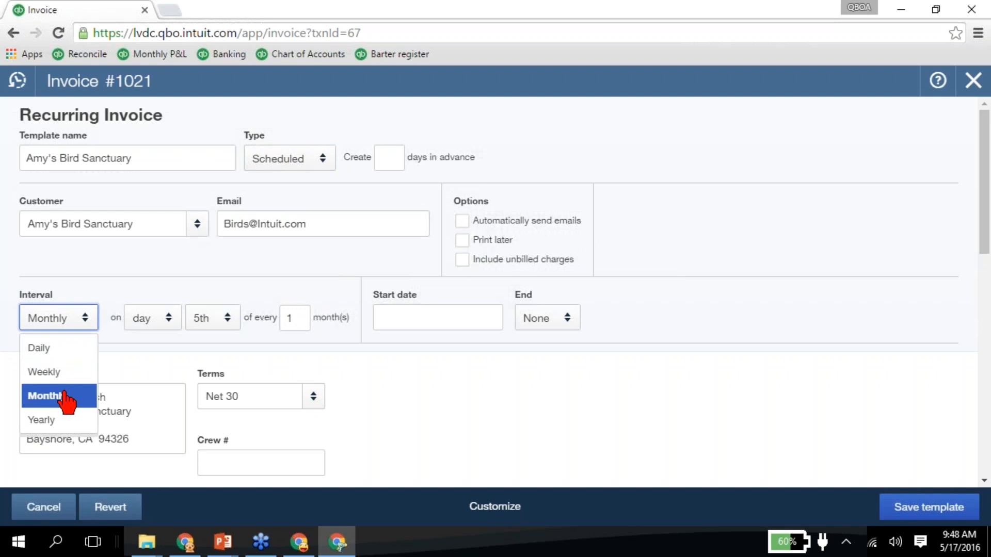
drag(297, 319, 256, 326)
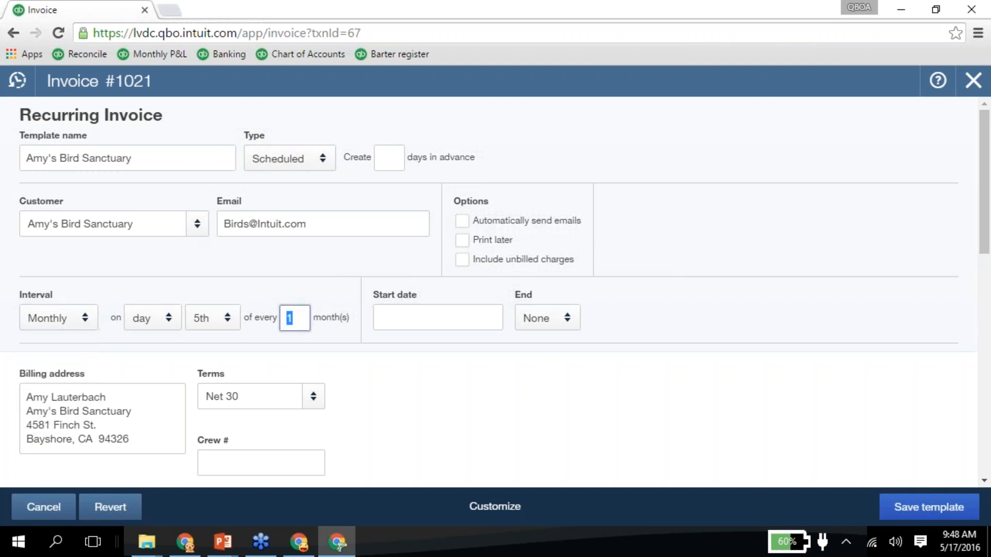
text(3)
key(BackSpace)
text(1)
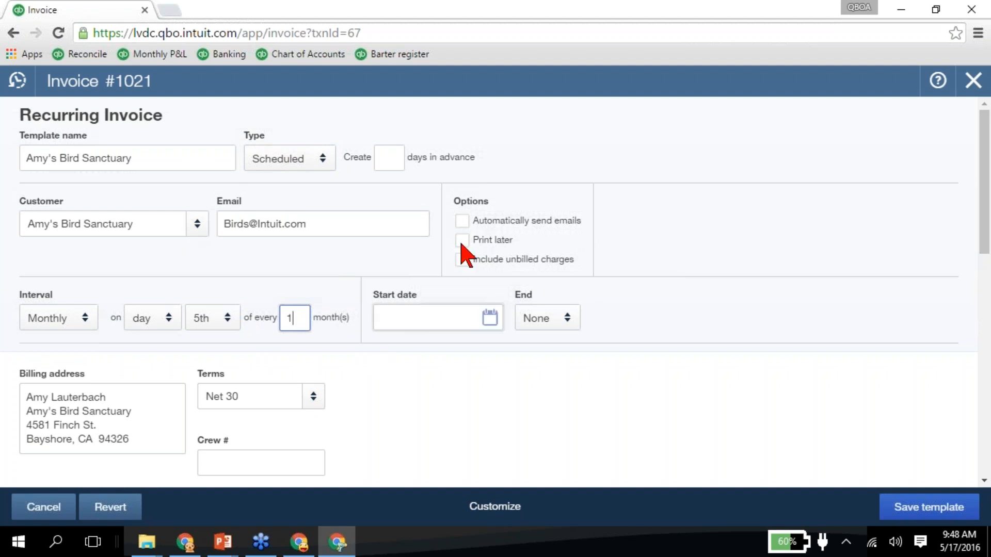
click(529, 238)
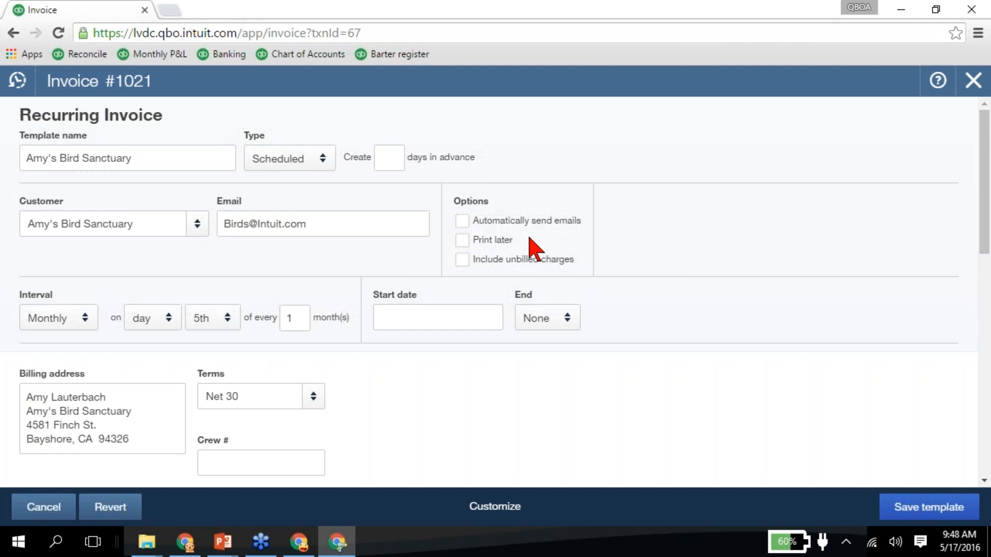
Step: Turn on Automatically send emails for the template and look over the line items
click(462, 221)
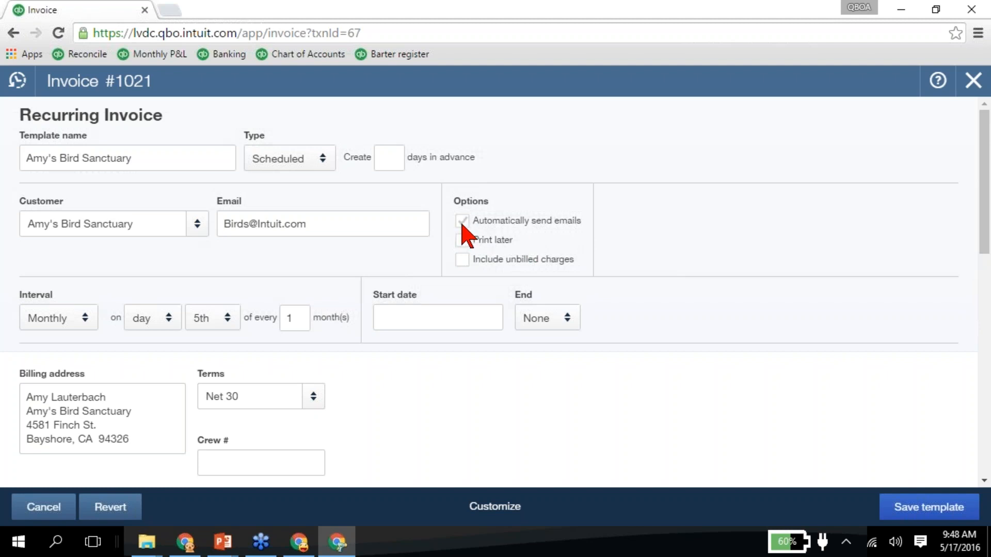
click(462, 221)
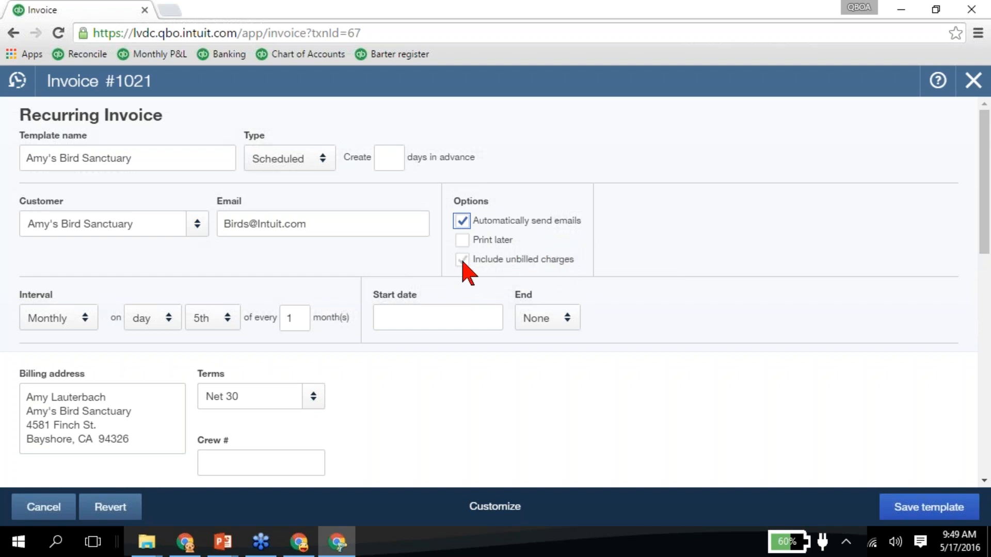
scroll(535, 257, down, 3)
scroll(522, 279, up, 3)
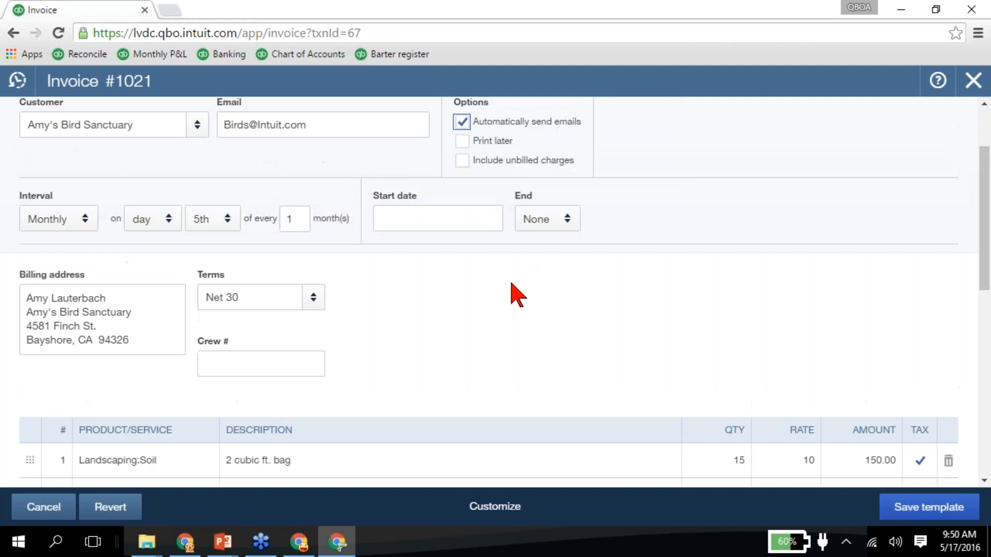
Step: Save the Amy's Bird Sanctuary template and view it in Recurring Transactions
click(906, 506)
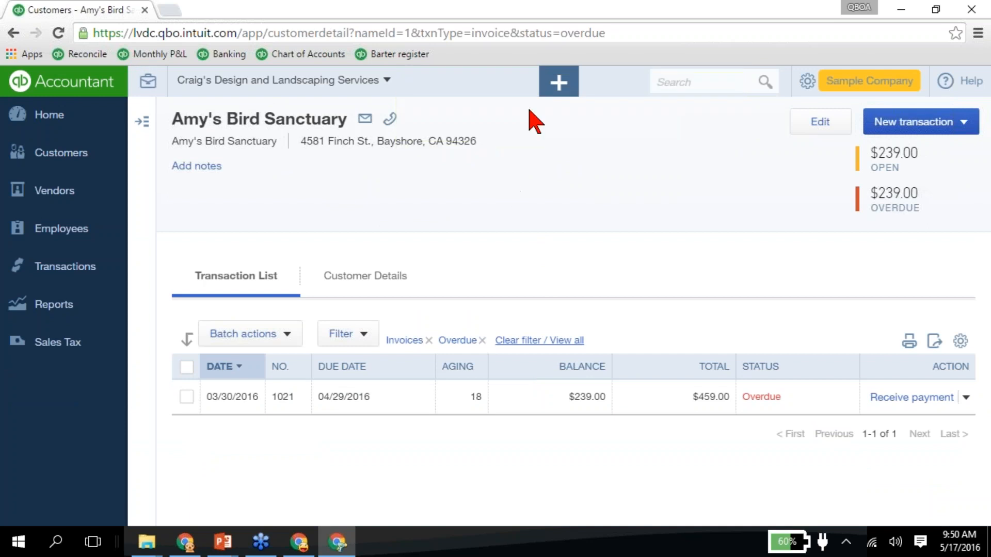
click(807, 82)
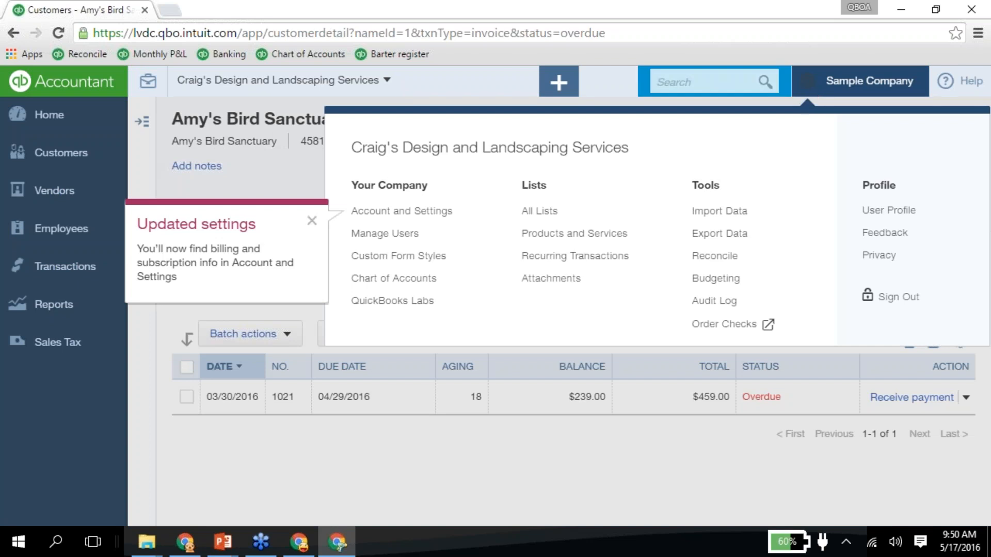
click(545, 263)
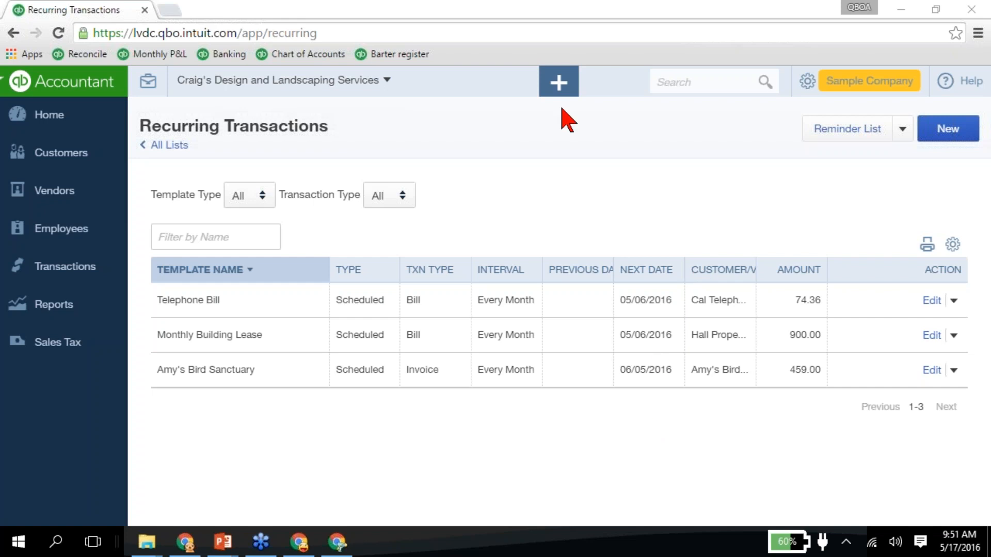
Step: Start a new sales receipt and look over its form
click(559, 82)
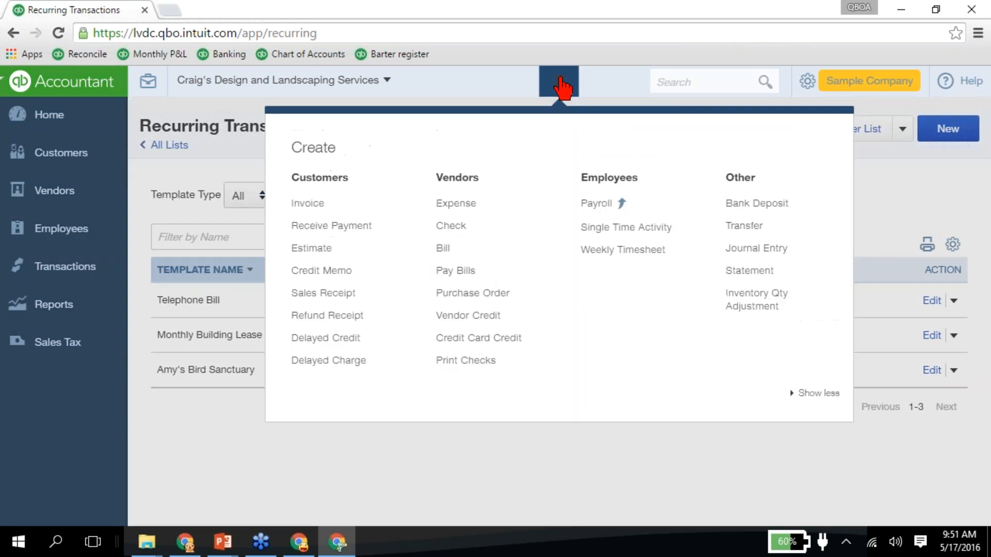
click(312, 292)
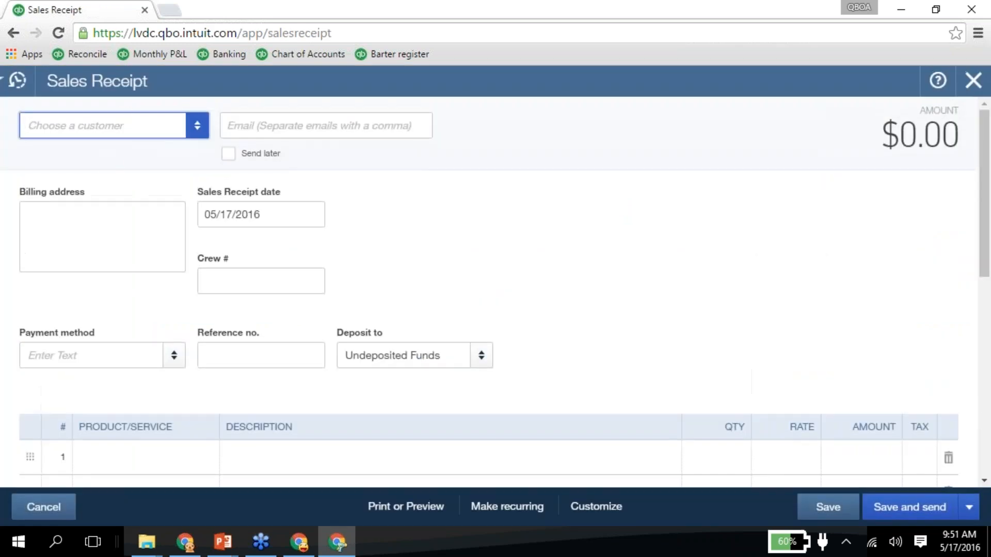
scroll(33, 365, down, 1)
scroll(106, 161, down, 3)
scroll(137, 236, up, 3)
Step: Set the sales receipt's payment method to Visa
click(172, 279)
click(175, 281)
click(55, 475)
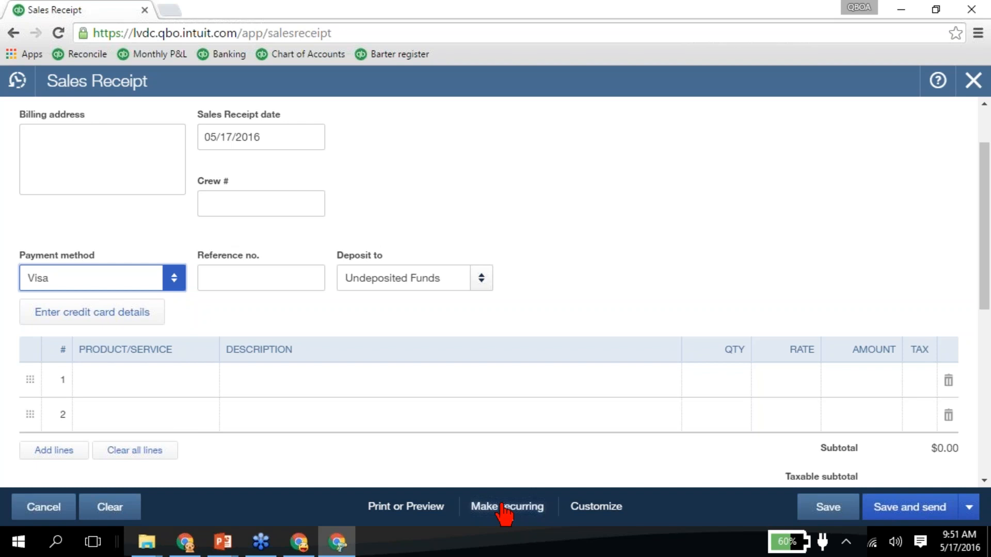
click(683, 394)
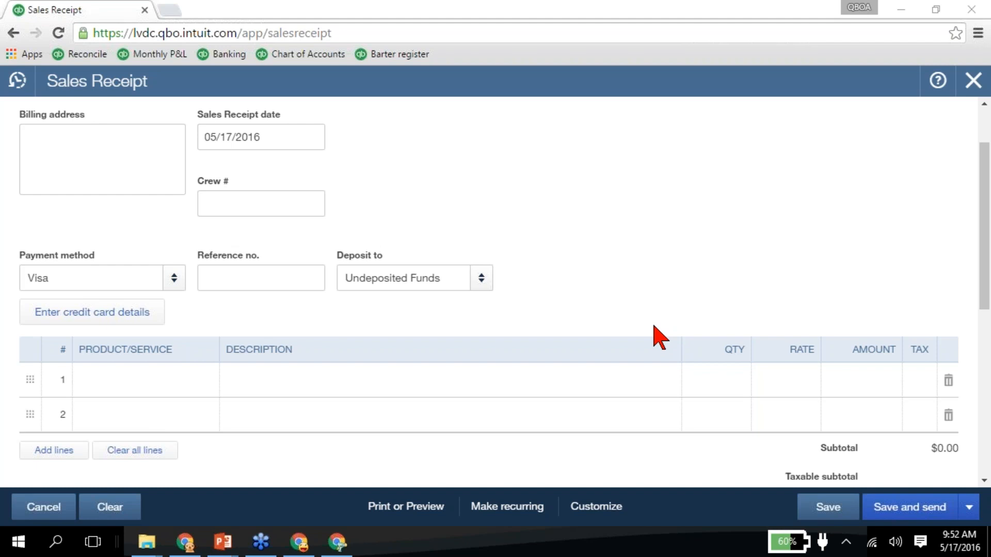
mouse_move(186, 555)
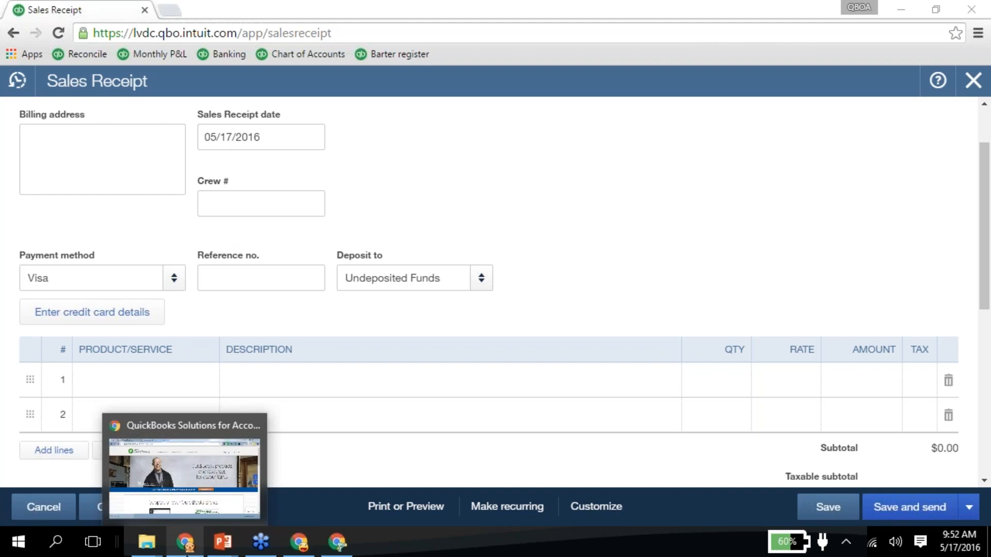
mouse_move(300, 553)
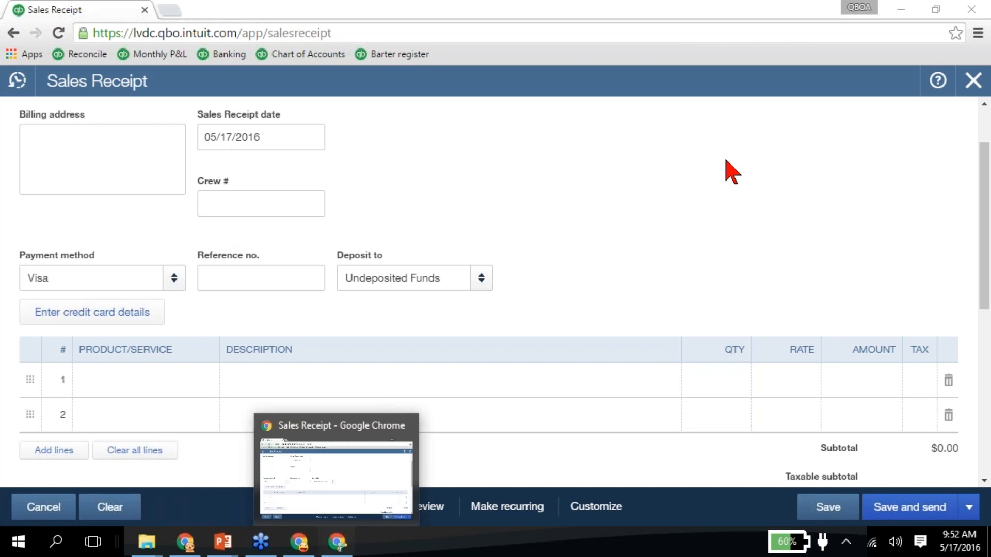
click(336, 553)
click(859, 7)
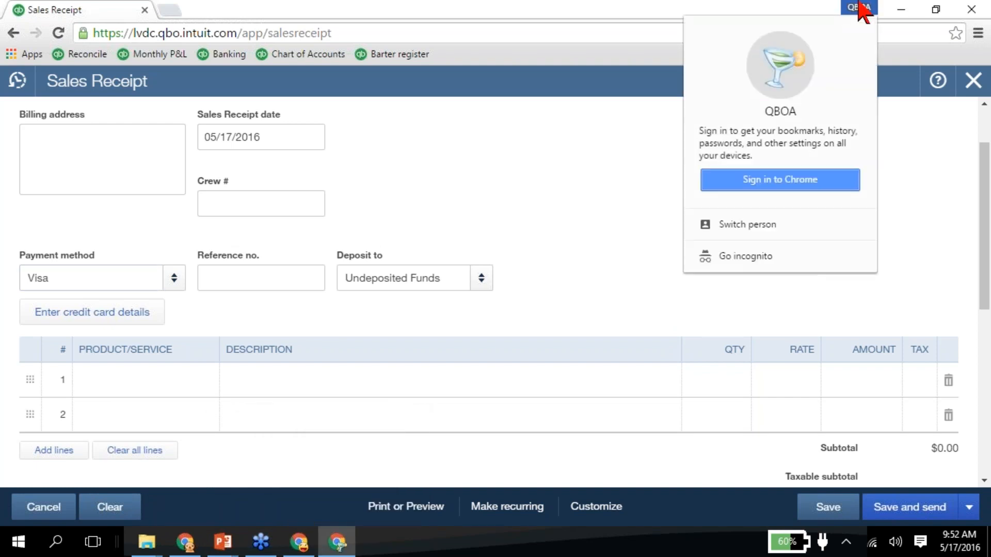
click(574, 170)
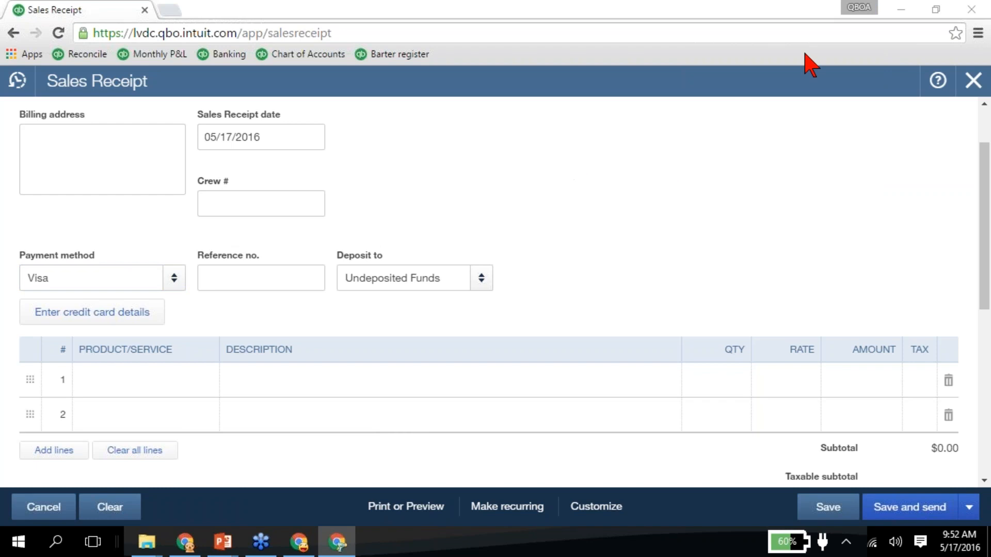
click(860, 7)
click(747, 224)
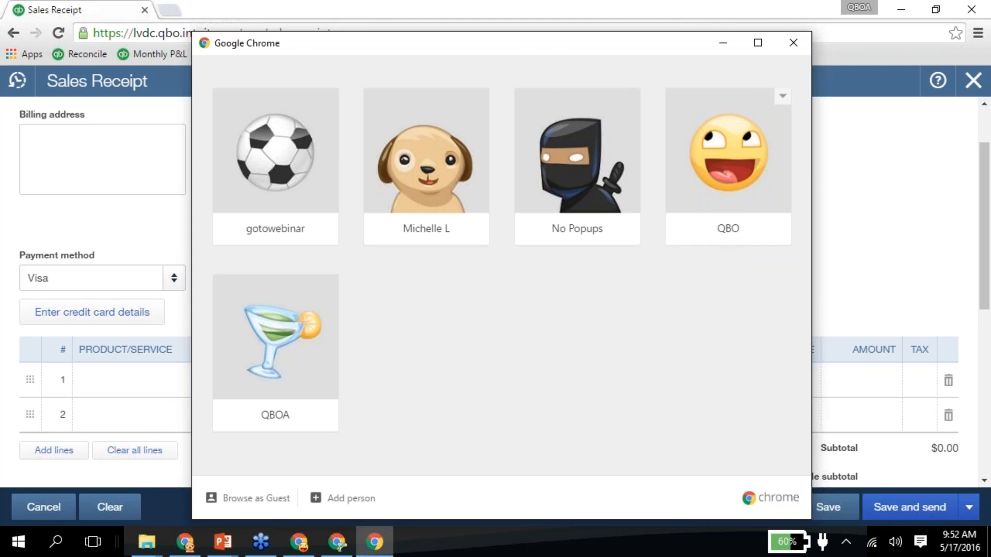
click(793, 42)
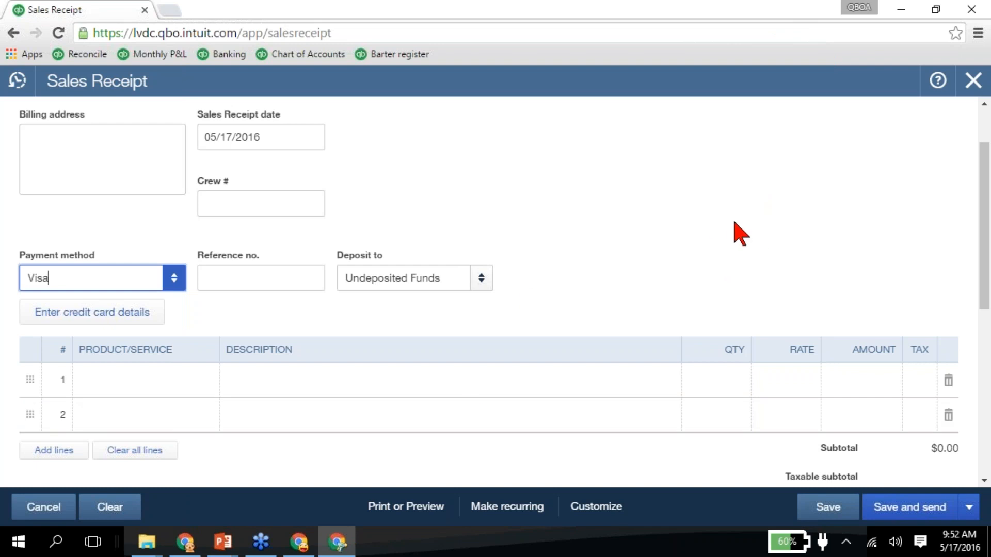
Step: Return to the PowerPoint slide show and advance to slide 6, Lots of Other Features
mouse_move(222, 546)
click(310, 454)
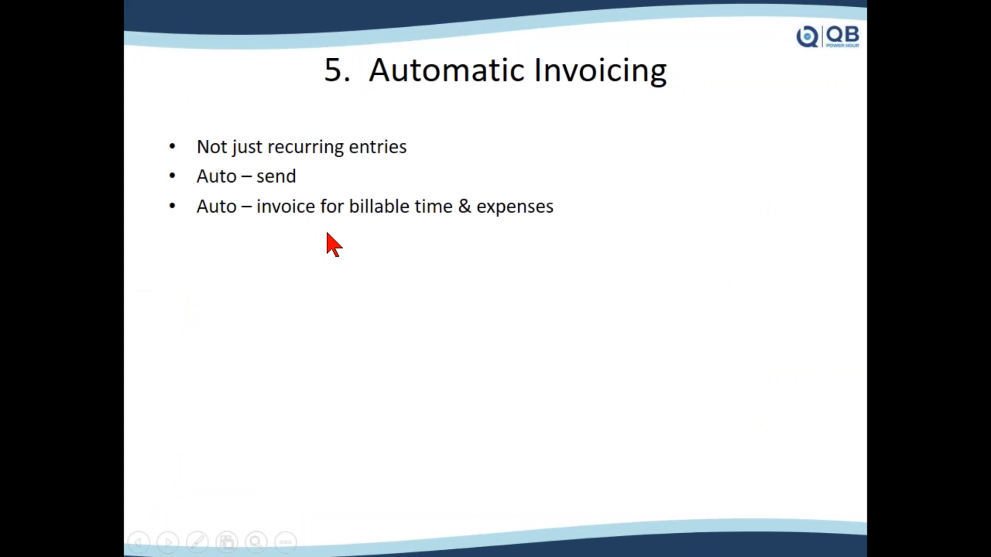
click(450, 200)
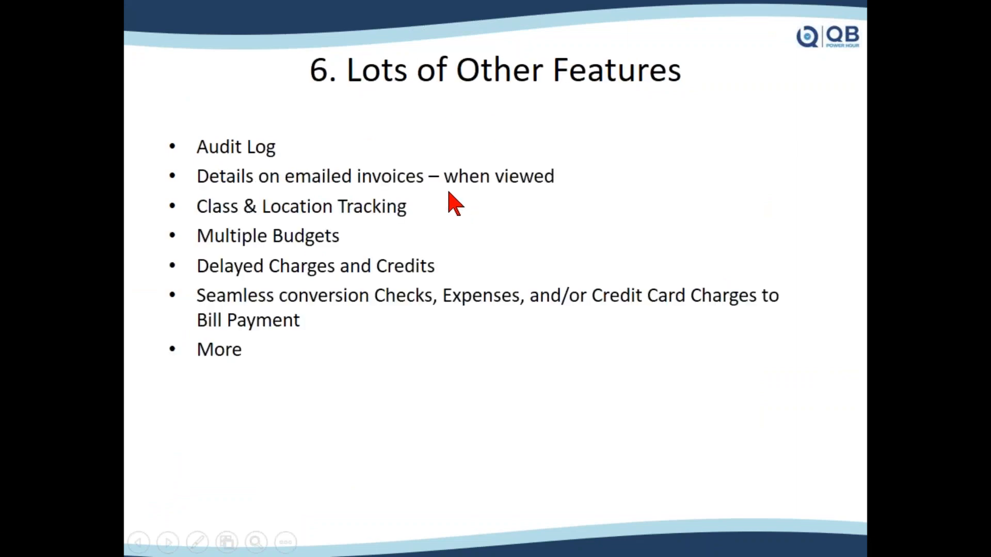
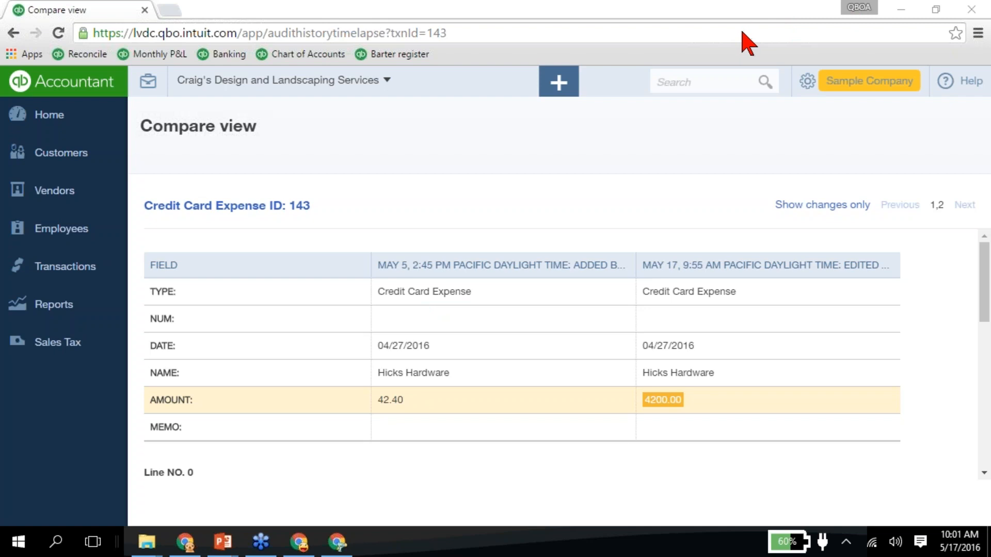
Step: Bring up Chrome's Clear browsing data options set to the beginning of time, then cancel without clearing
click(978, 33)
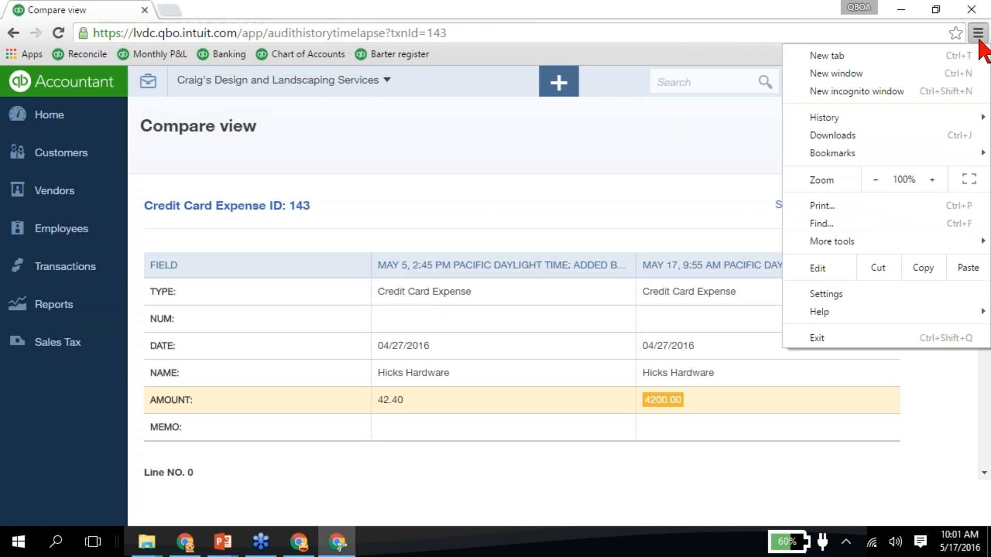
mouse_move(849, 244)
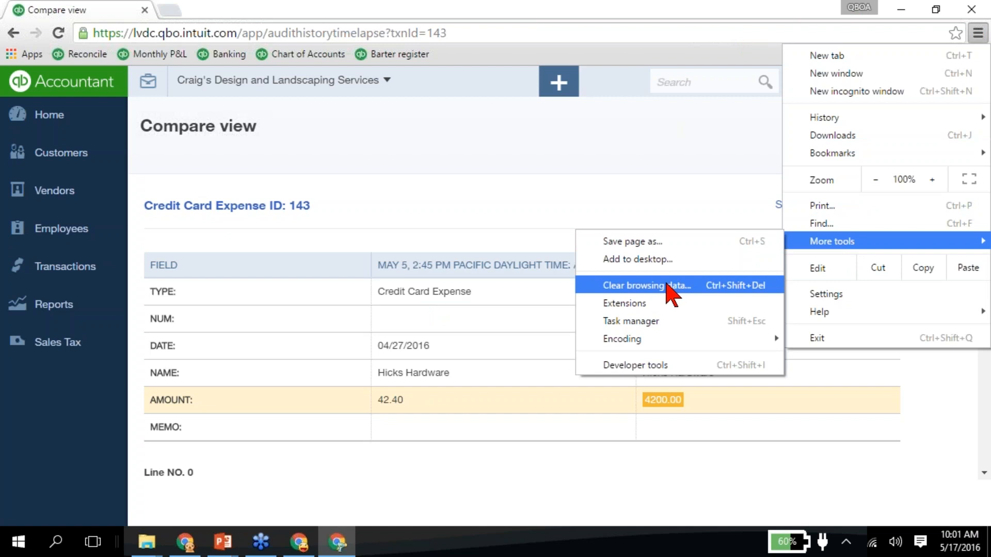
click(669, 287)
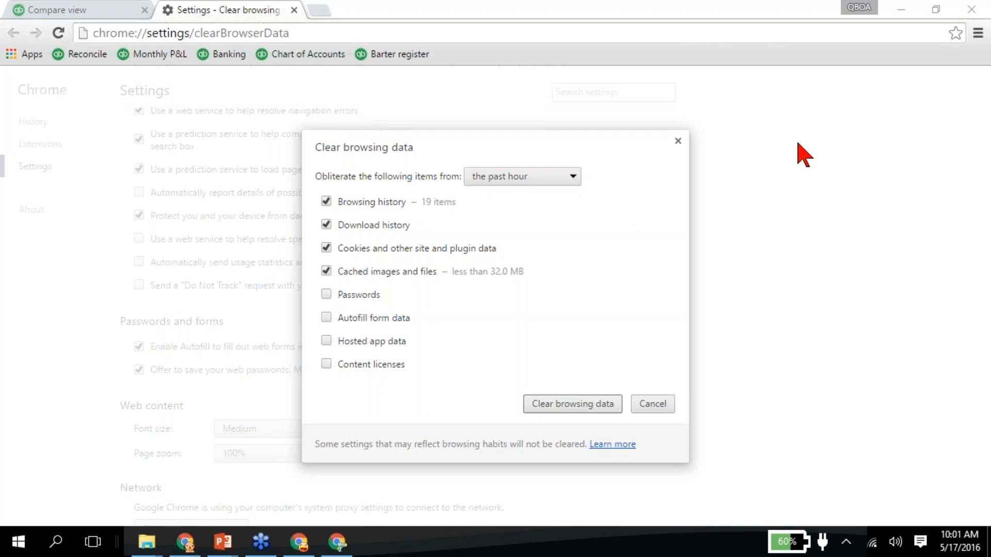
click(495, 177)
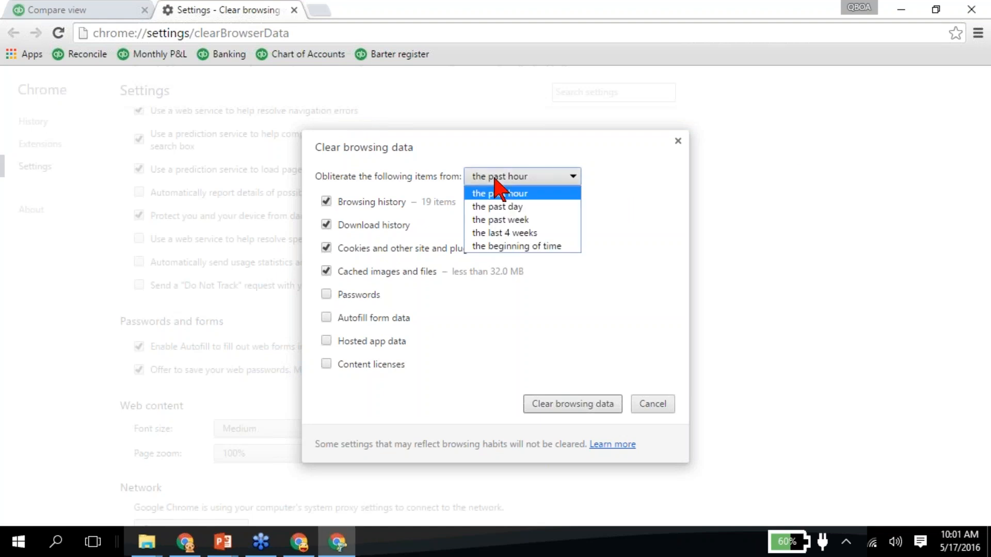
click(496, 246)
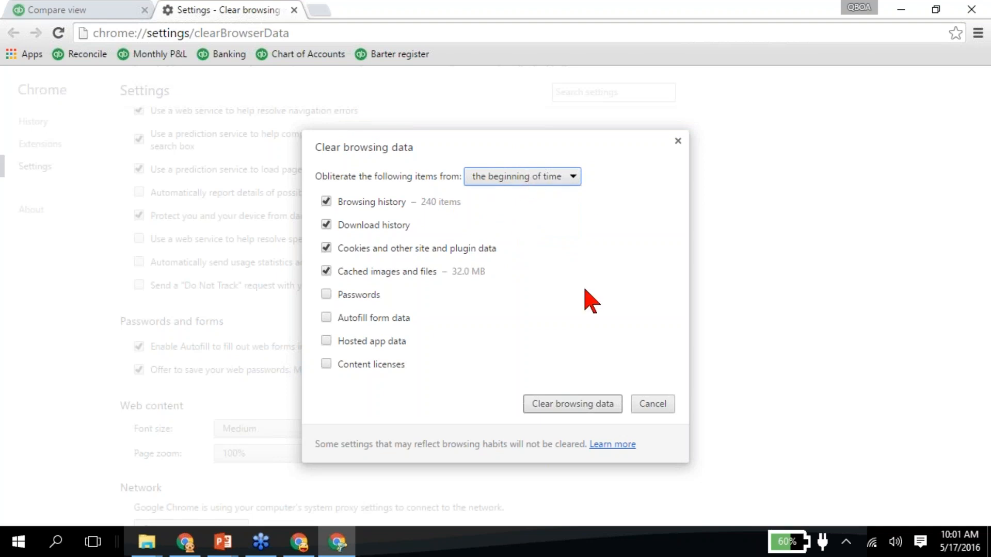
click(652, 402)
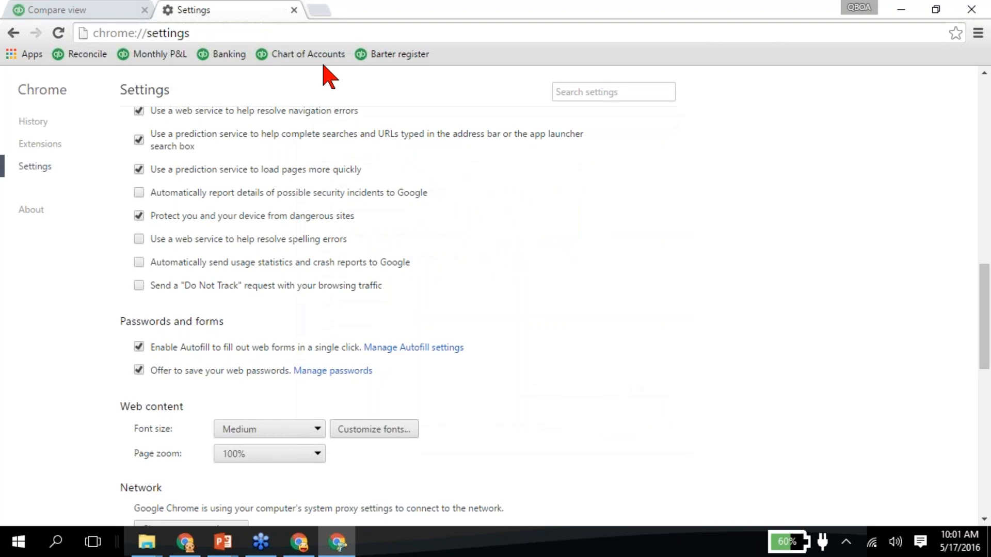
click(31, 10)
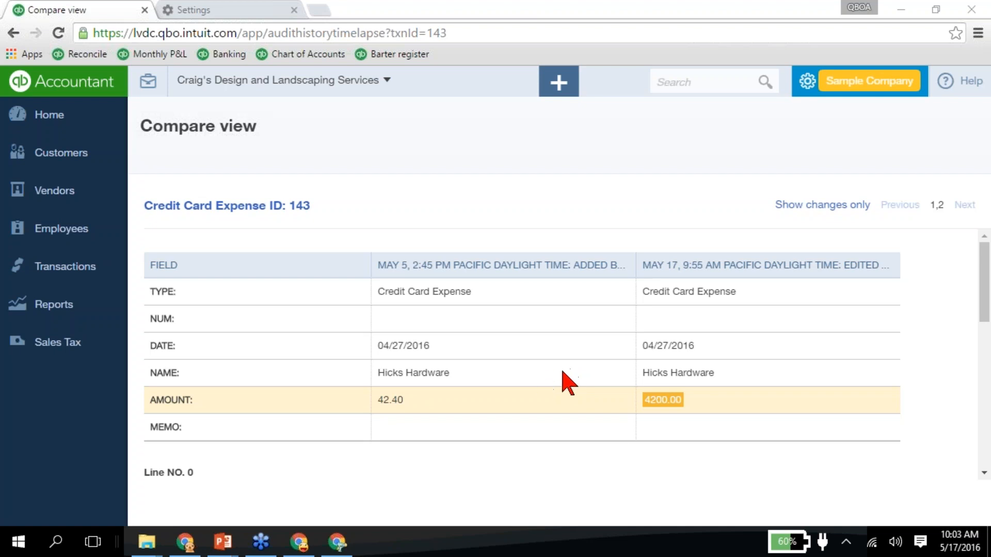
Step: Search for and open the 04/19/2016 $19.99 Squeaky Kleen Car Wash debit check, then duplicate its tab
click(374, 189)
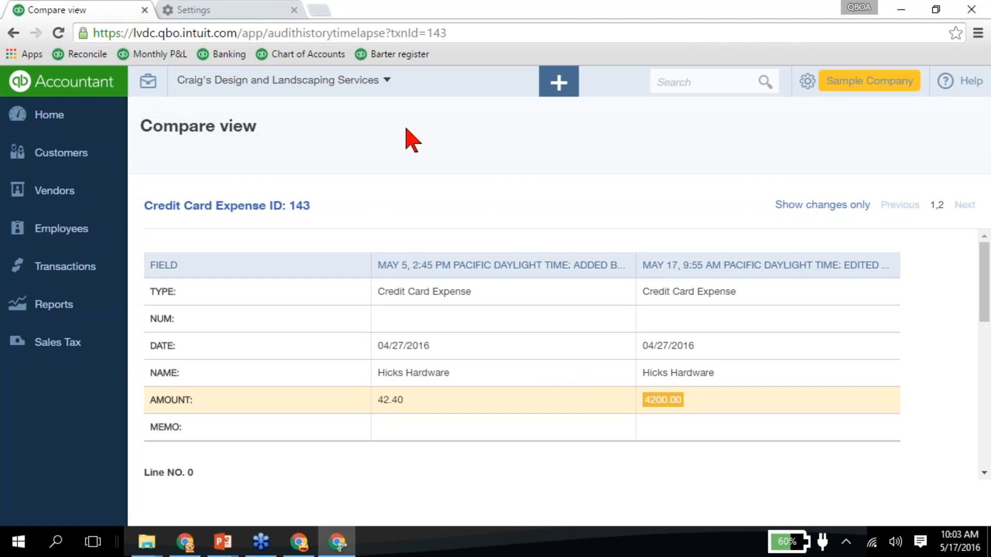
click(811, 102)
click(763, 83)
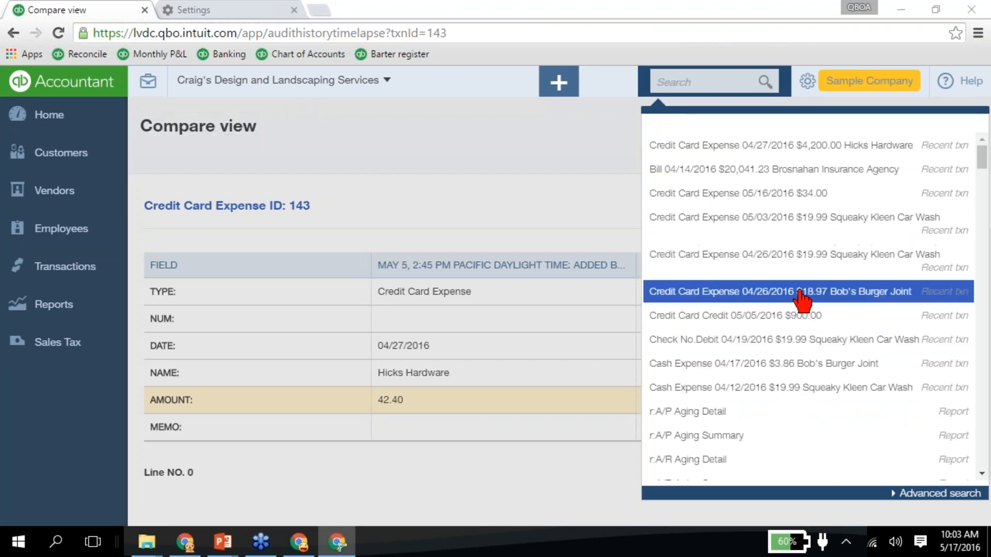
click(797, 339)
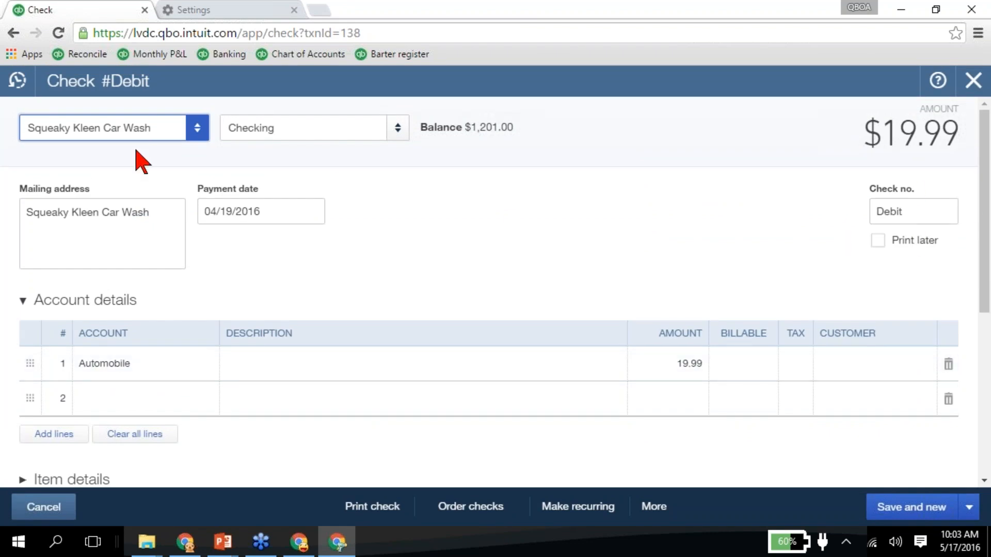
right_click(62, 11)
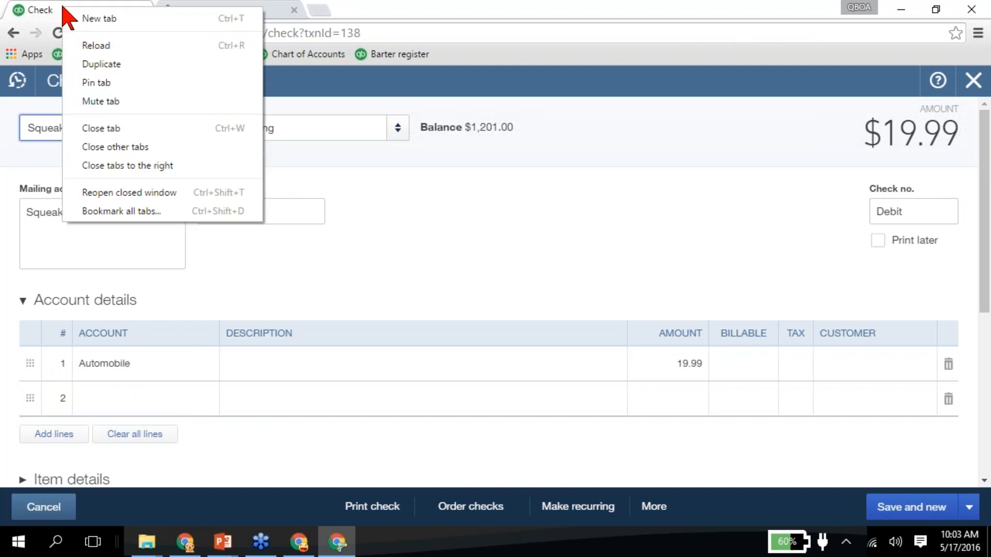
key(Escape)
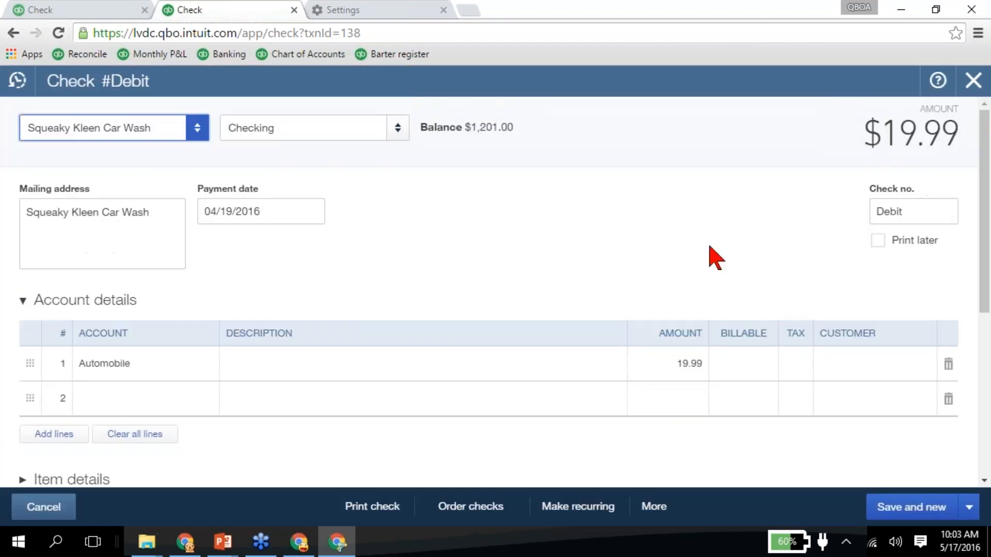
Step: Close the duplicate check and start a new bill with vendor Squeaky Kleen Car Wash
click(983, 85)
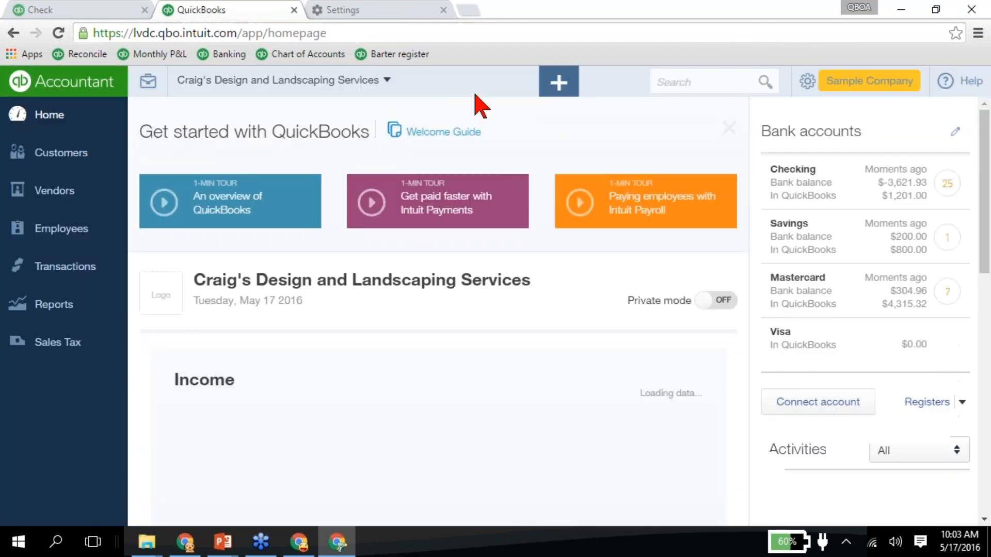
click(558, 82)
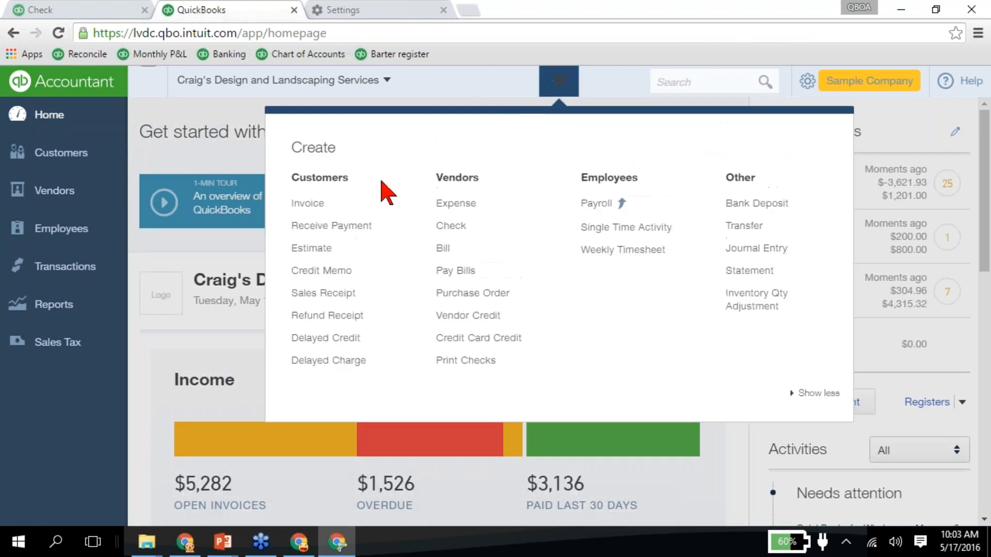
click(441, 250)
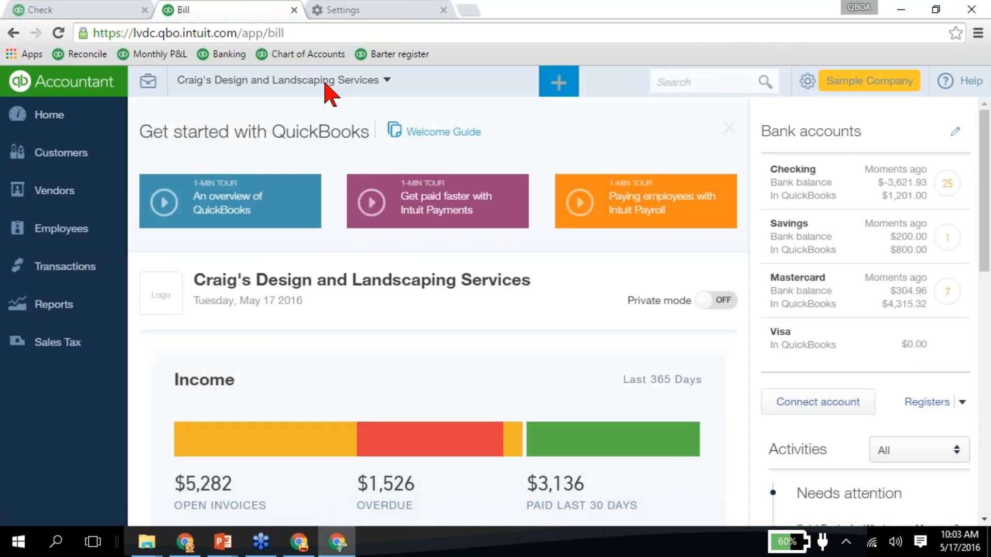
text(s)
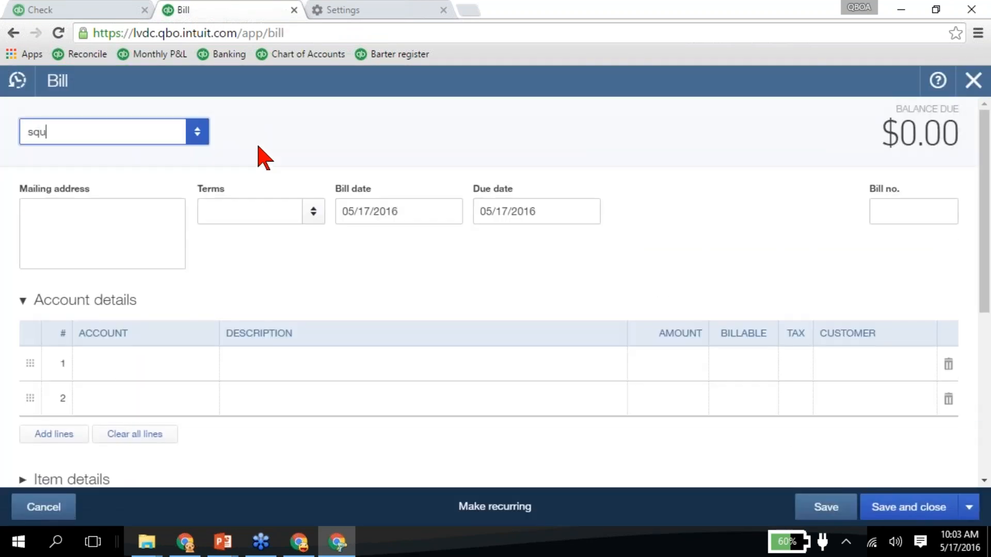
text(queaky Kleen Car Wash)
key(Tab)
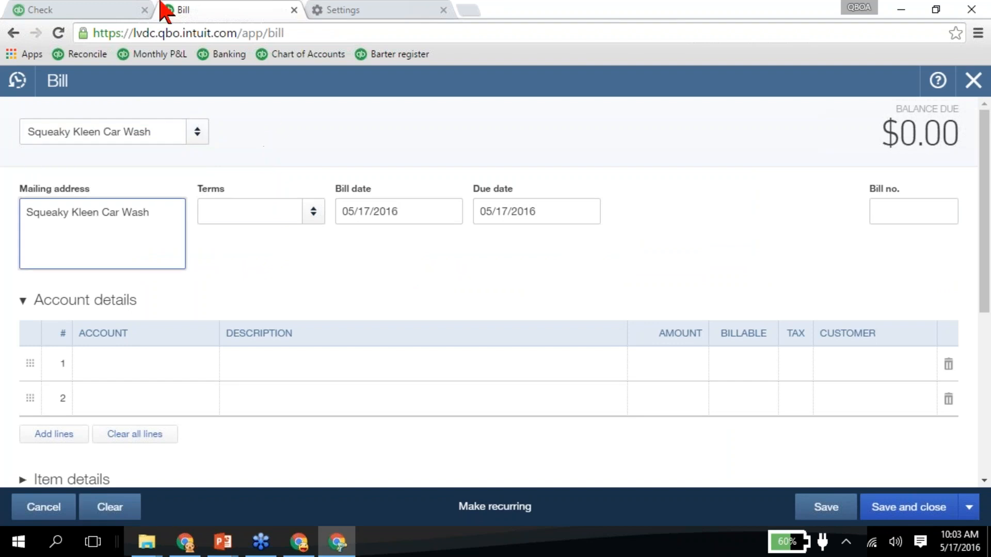
click(21, 9)
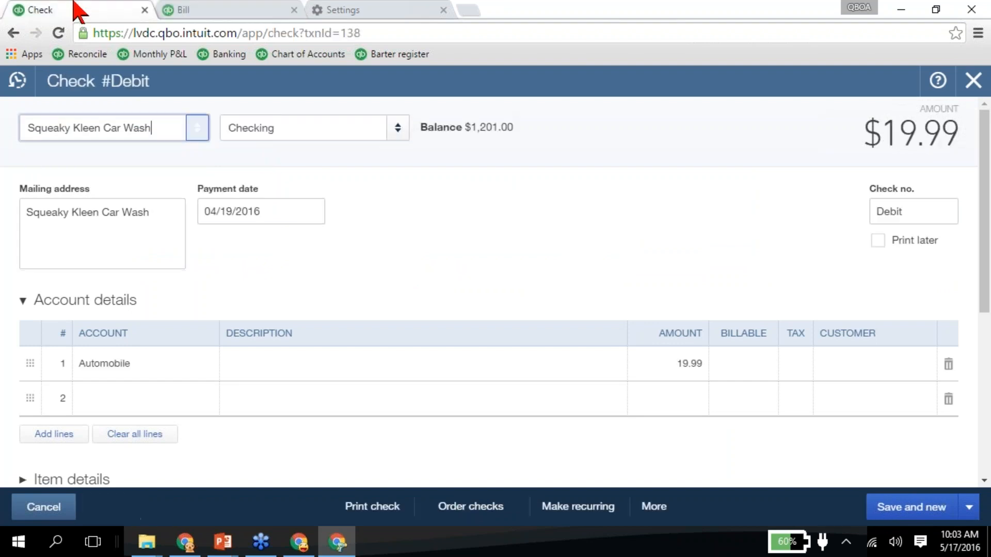
click(224, 12)
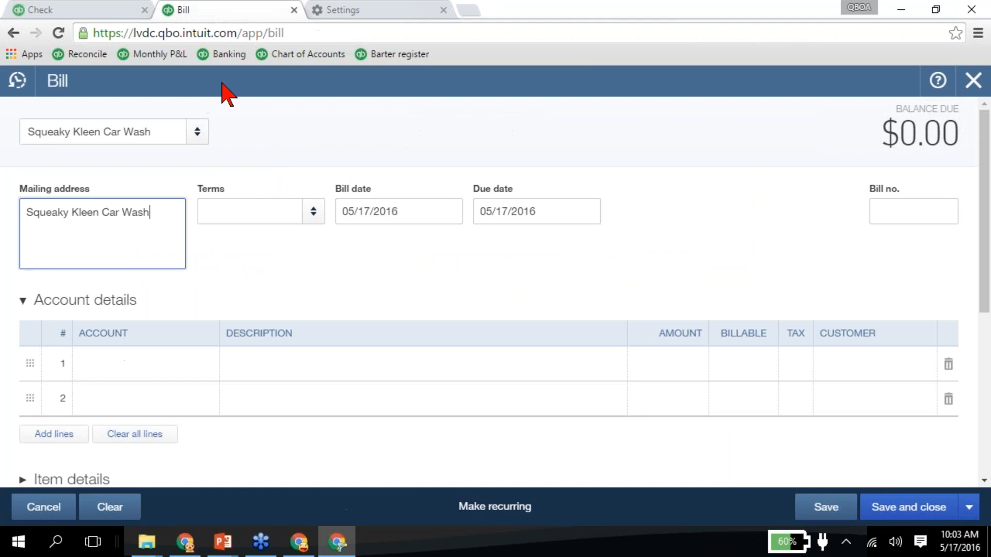
Step: Code the bill's line 1 to Maintenance and Repair for 19.99 and save it
click(679, 375)
click(151, 355)
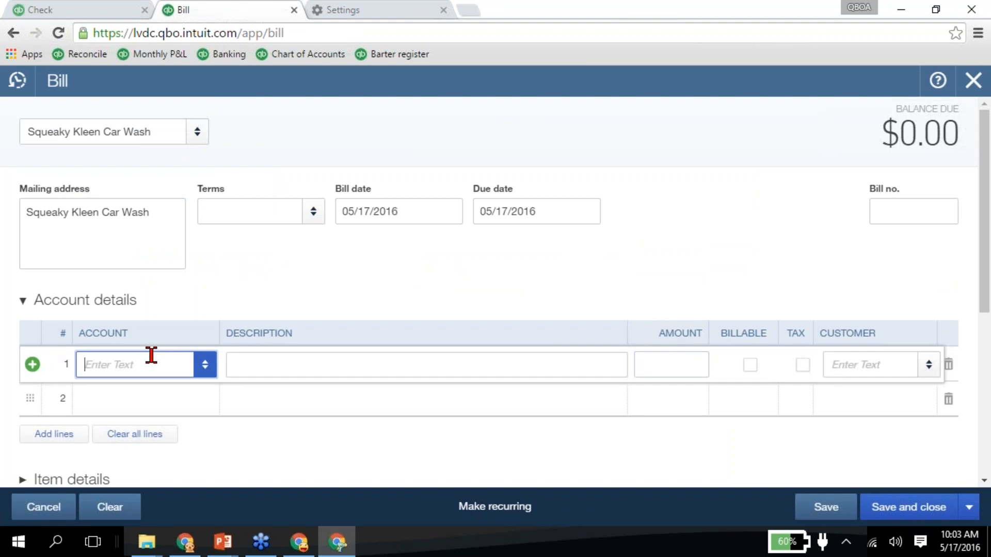
text(main)
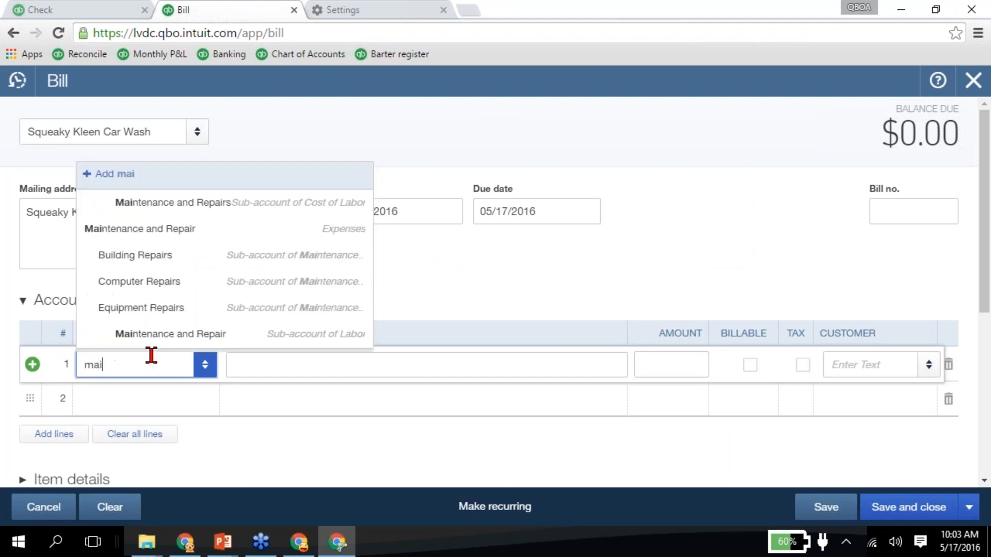
click(174, 334)
key(Tab)
key(Tab)
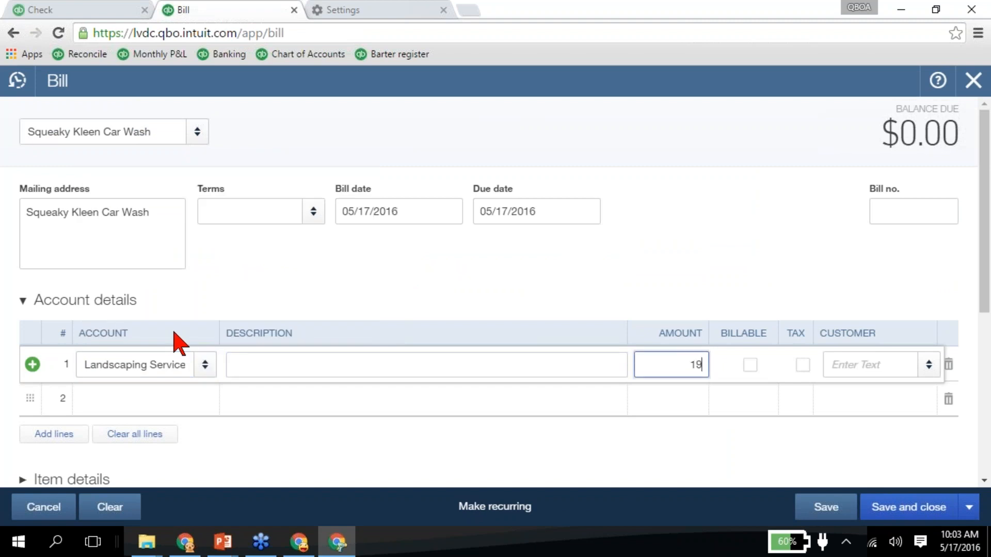
text(19.99)
key(Tab)
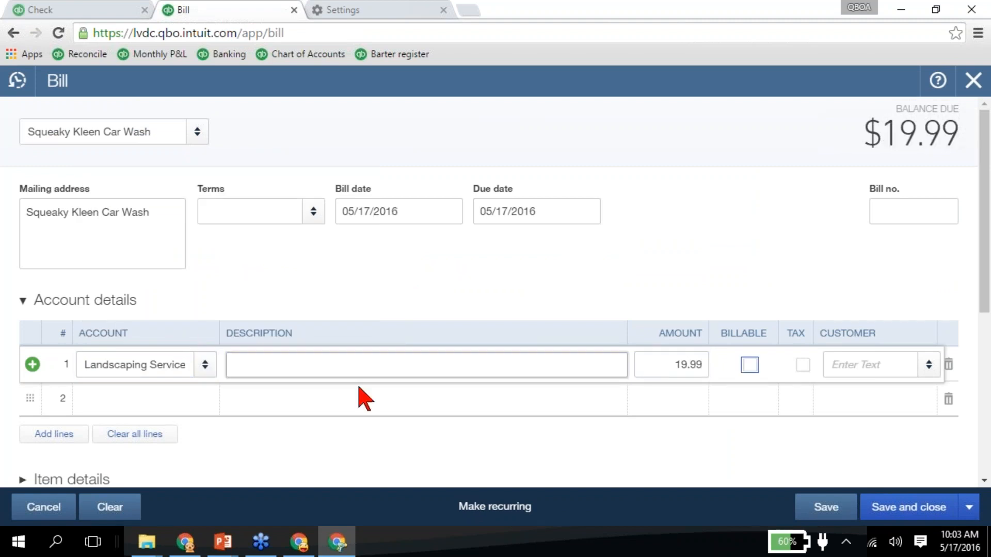
click(904, 509)
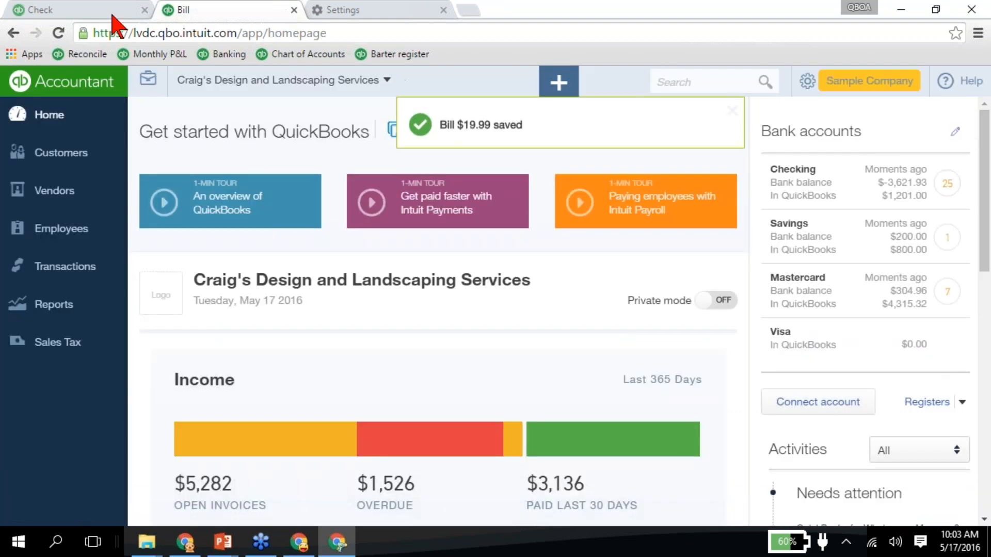
click(112, 15)
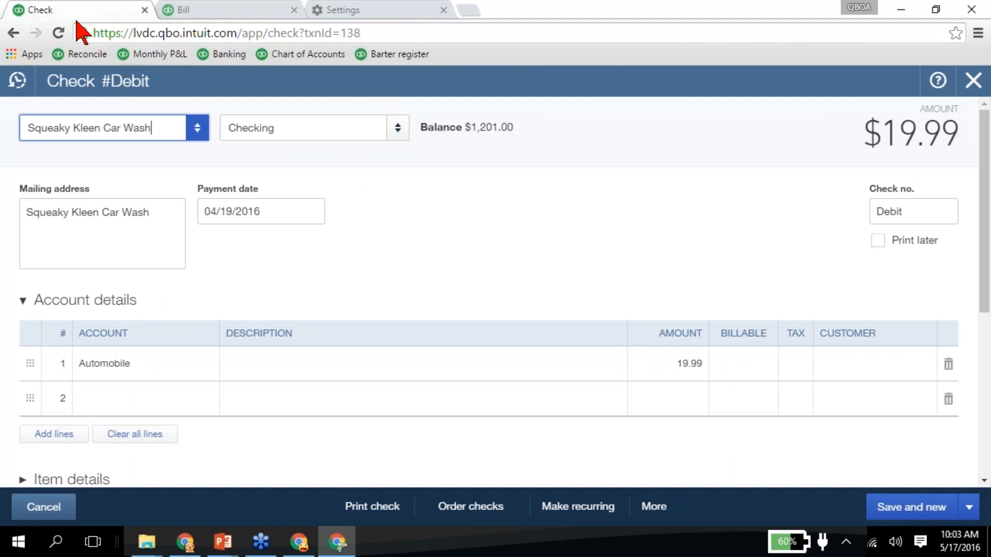
Step: Reload the debit check and add the new $19.99 bill to it
click(58, 32)
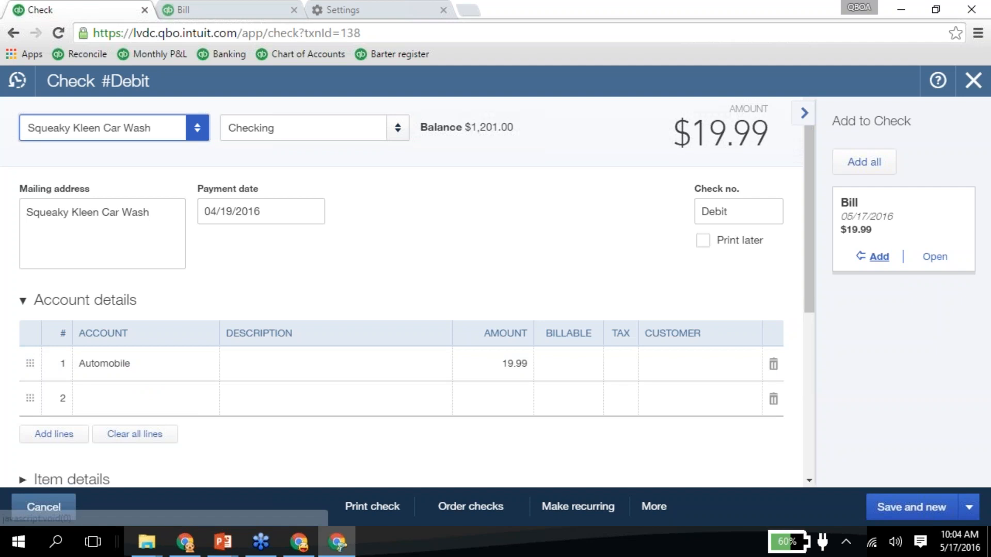
click(872, 257)
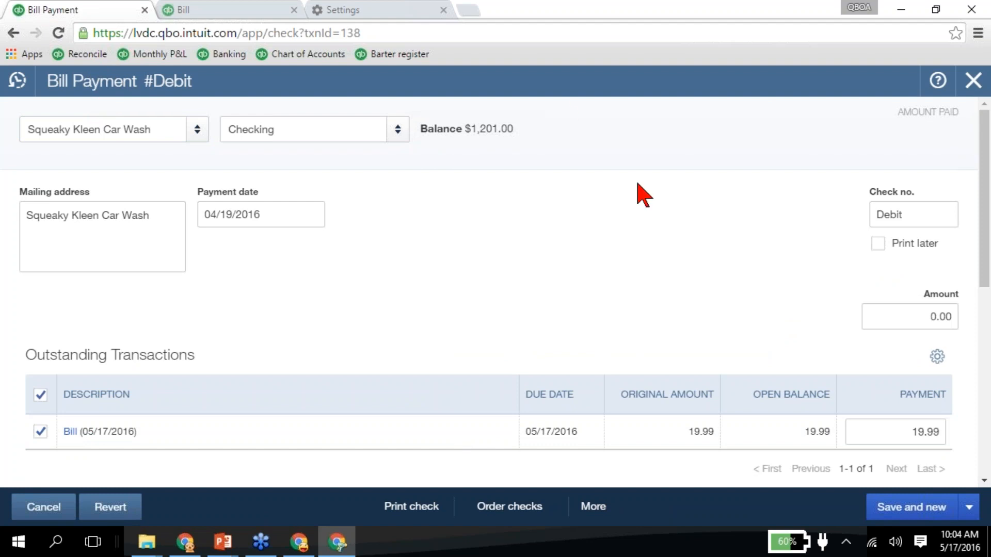
Step: Save the bill payment, correcting its amount to 19.99 when the save reports an error
click(970, 509)
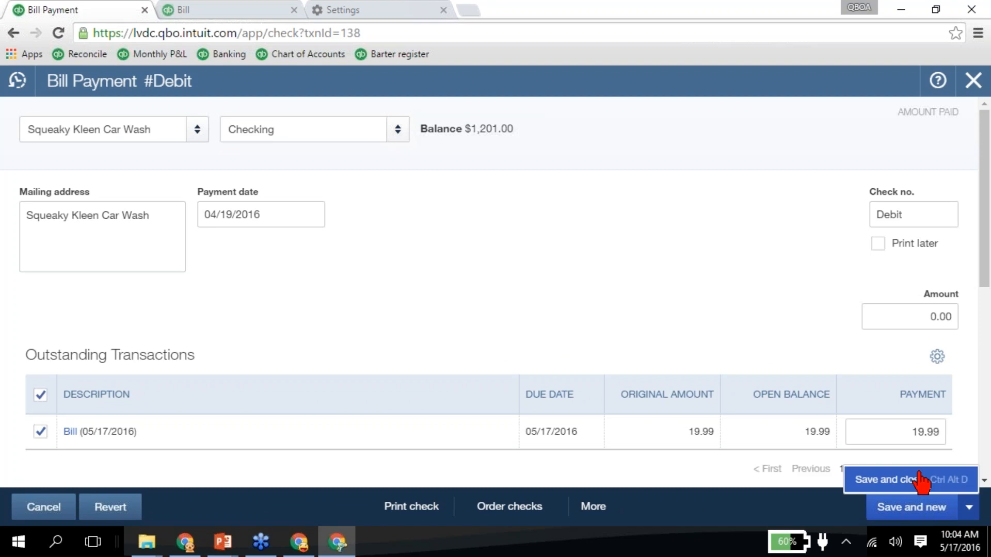
click(872, 480)
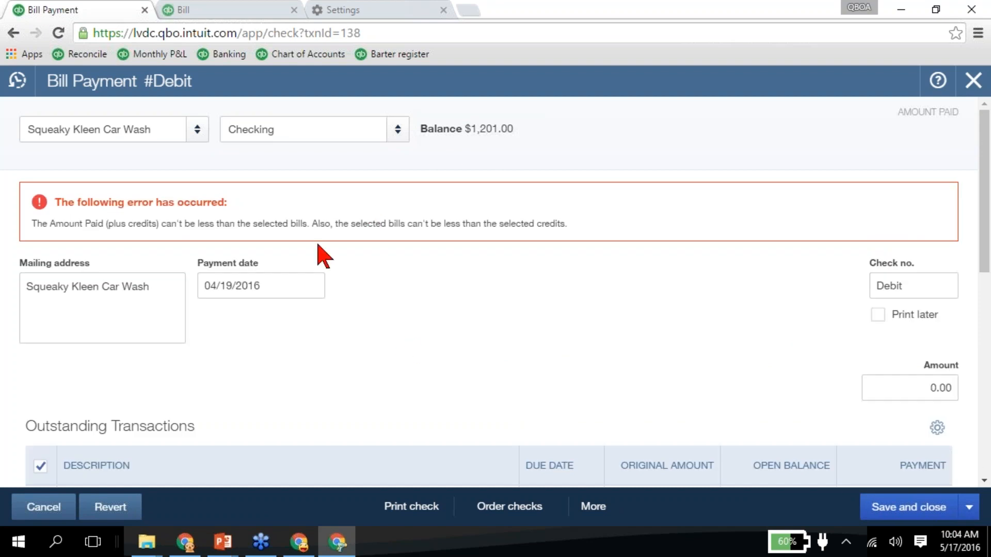
scroll(330, 240, down, 3)
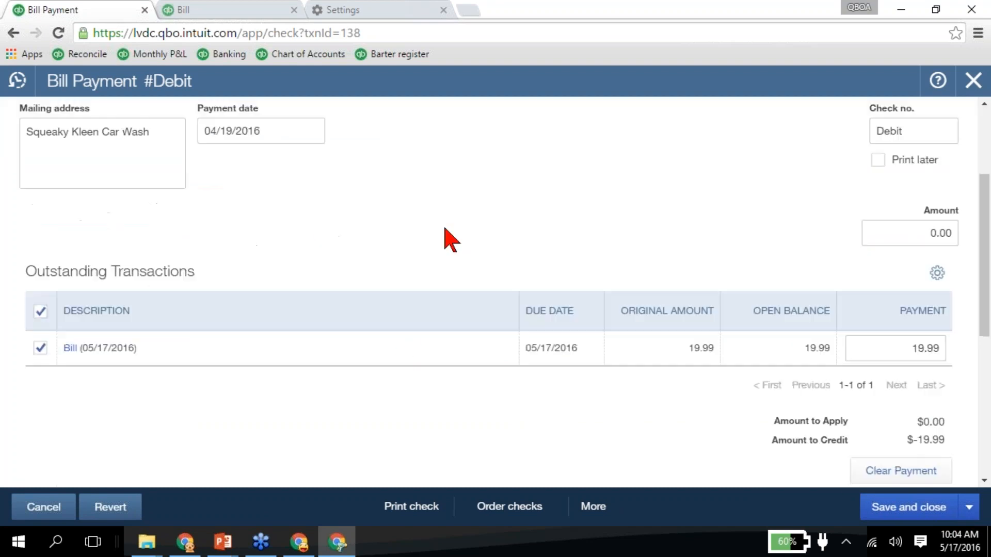
click(881, 238)
text(19.99)
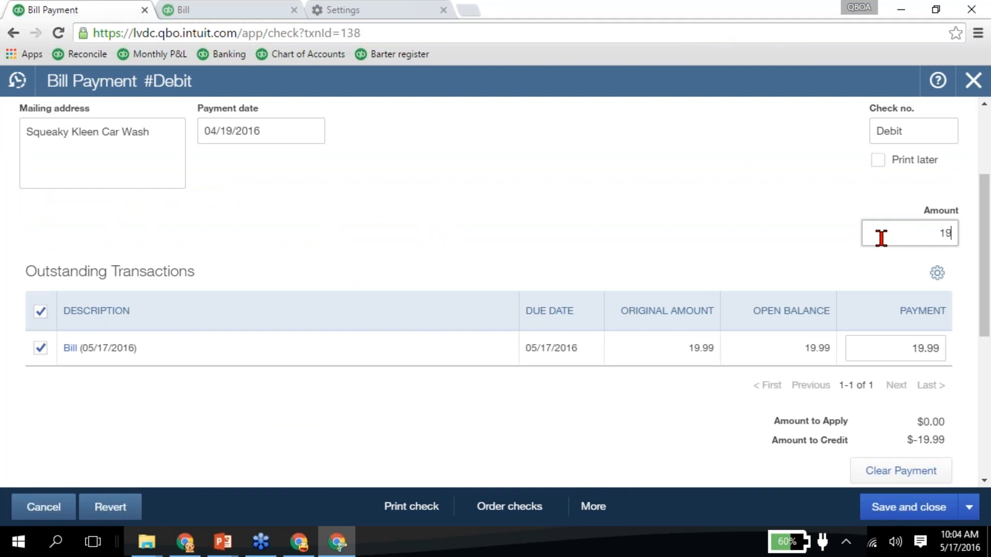
click(917, 510)
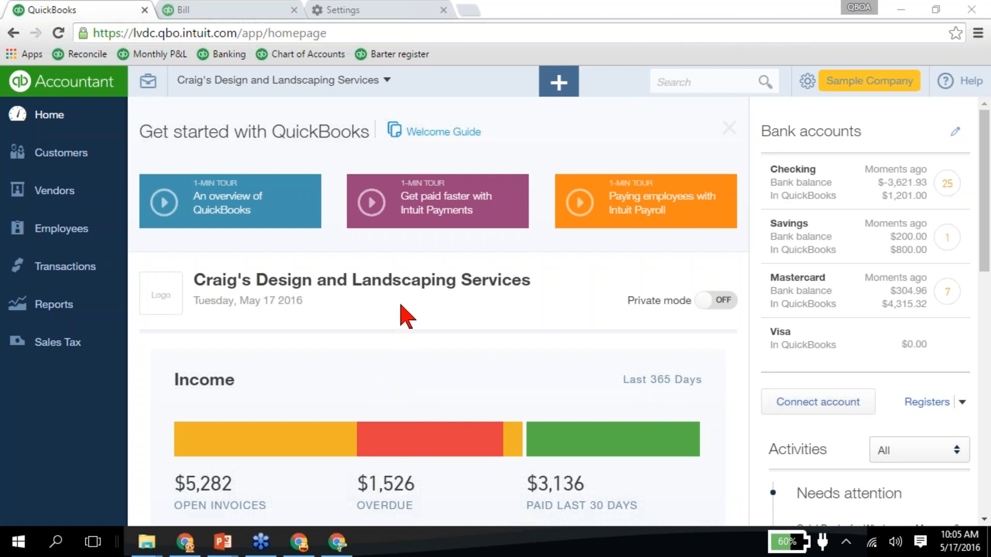
click(807, 83)
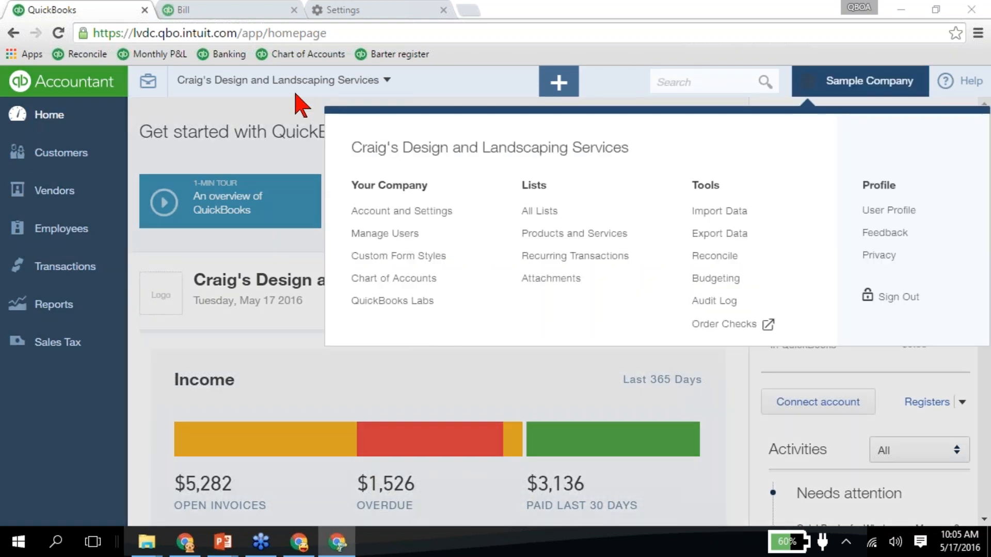
Step: Open the Audit Log and scroll to the edited Bill Payment (Check) entry
click(713, 305)
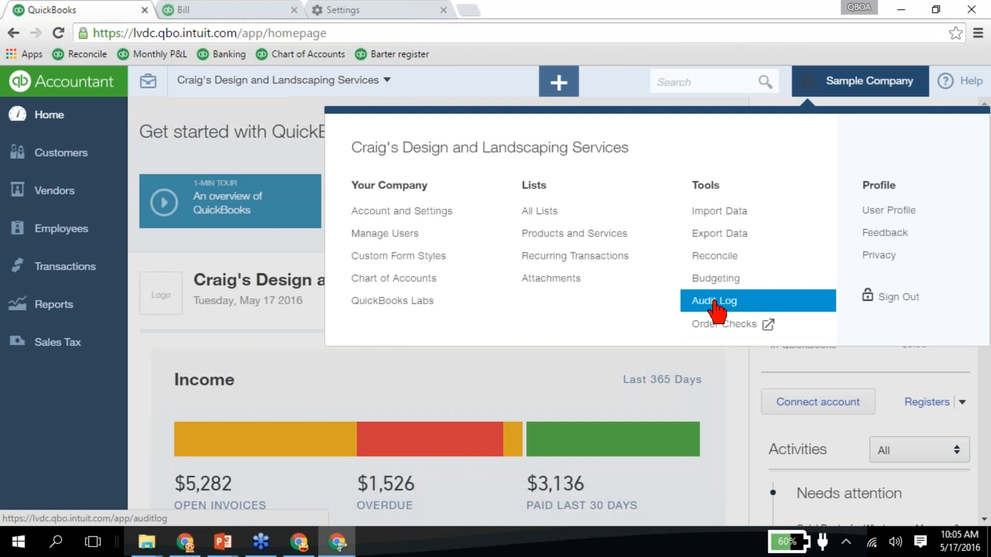
scroll(437, 326, down, 5)
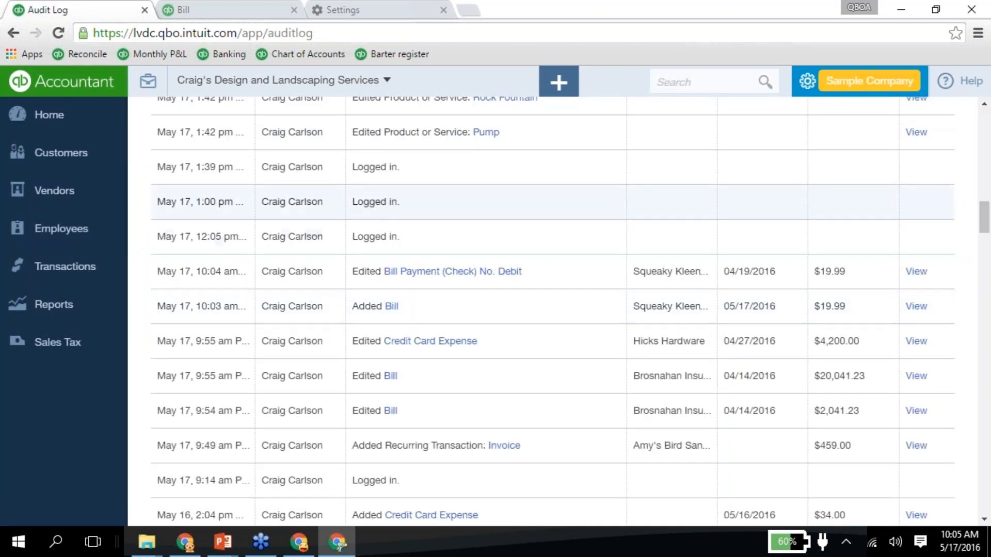
scroll(436, 243, up, 10)
scroll(397, 318, up, 5)
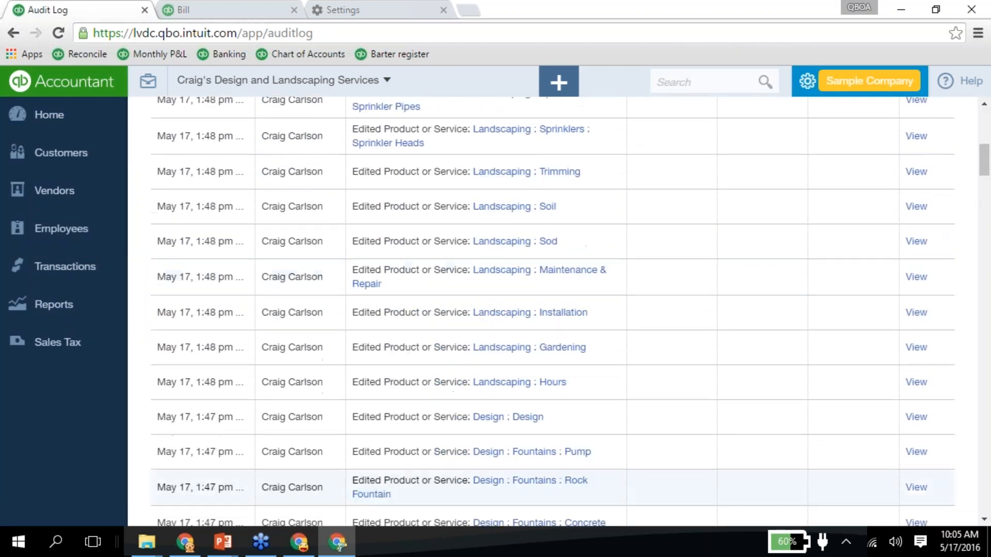
scroll(397, 318, down, 13)
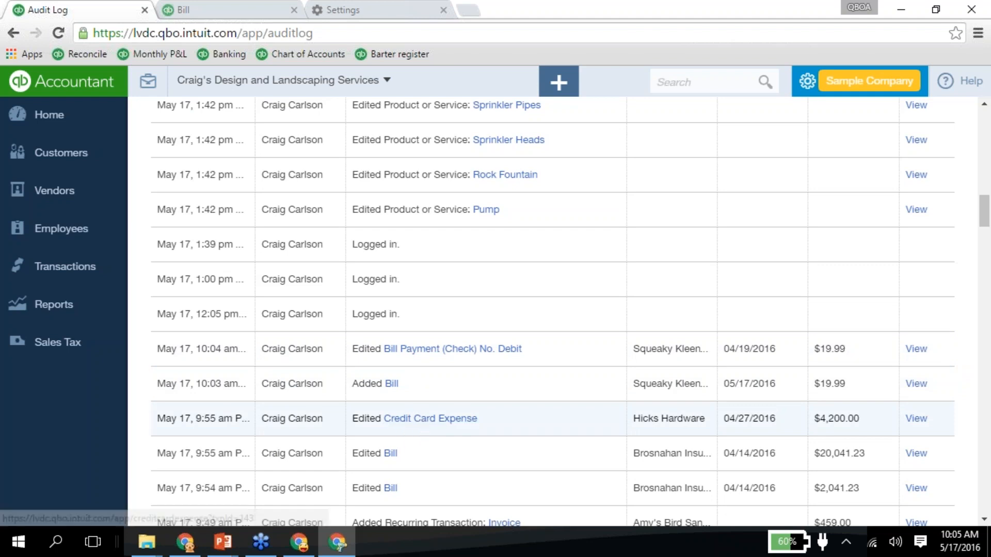
Step: View Credit Card Expense 143's history, expand the May 17 edit, and compare 42.40 against 4200.00
click(915, 422)
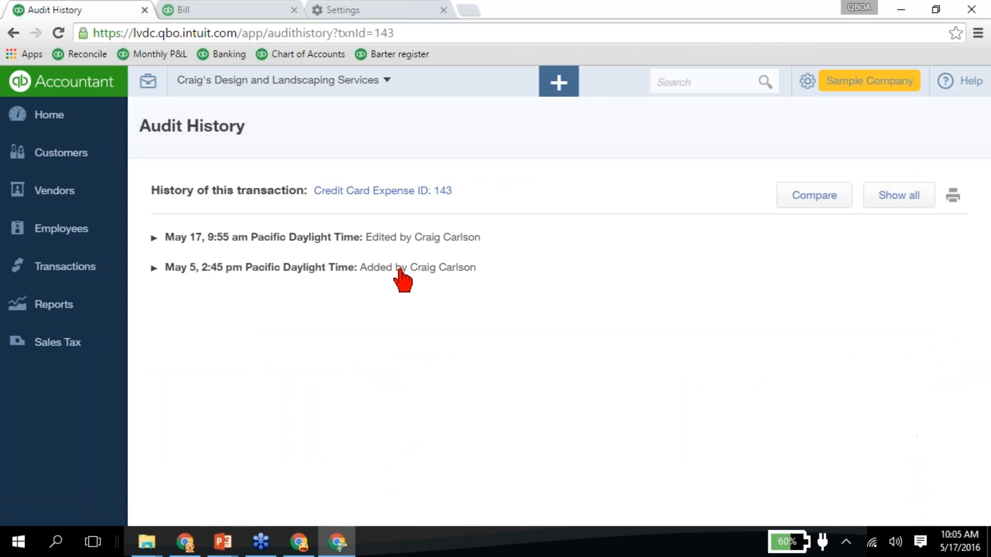
click(379, 240)
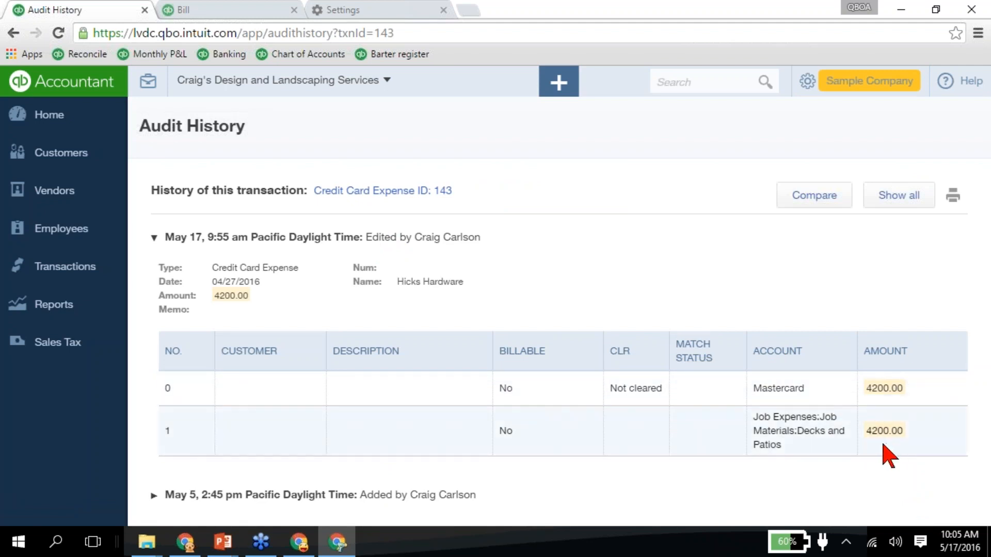
click(804, 204)
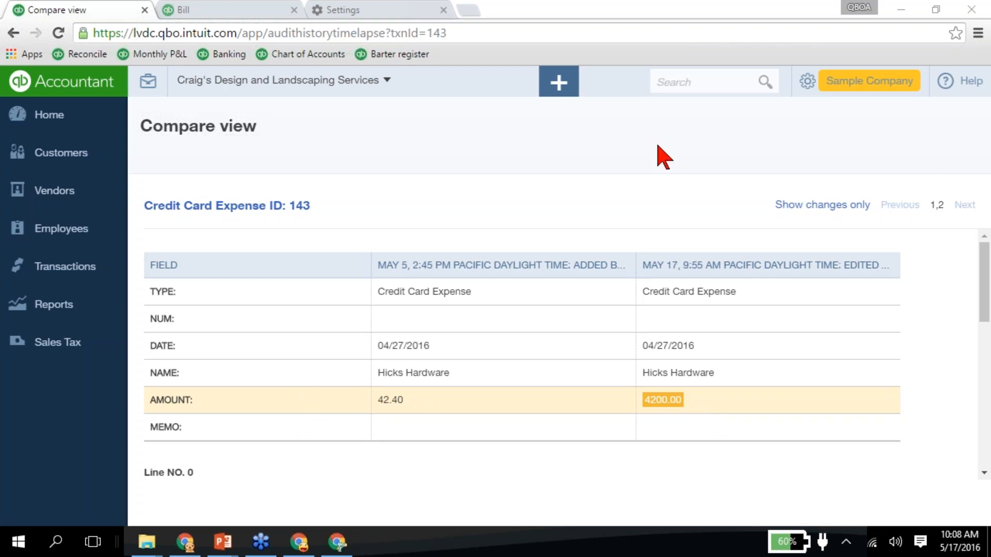
click(704, 84)
Step: Attempt to sign back in to QuickBooks with the saved credentials and a texted verification code
click(14, 33)
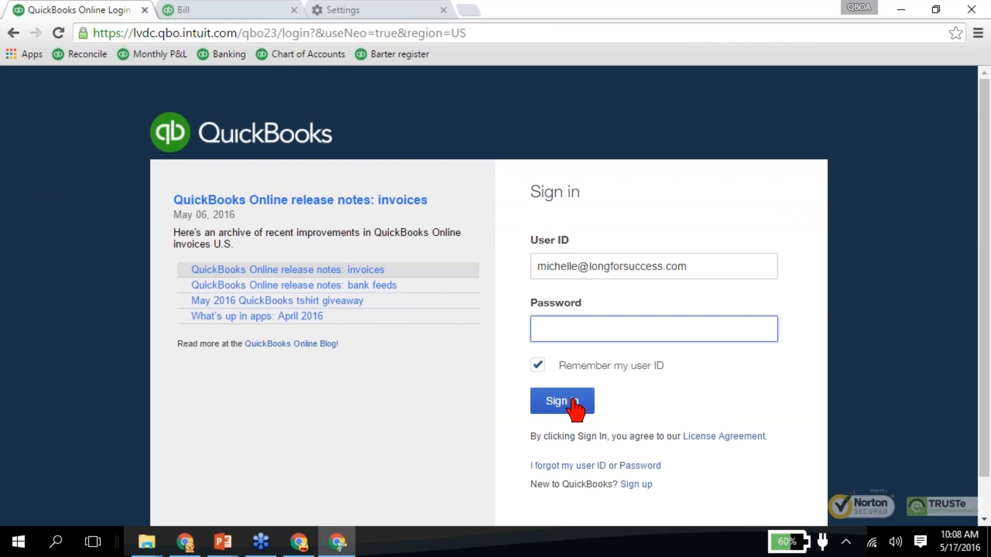
click(572, 402)
click(572, 335)
click(299, 542)
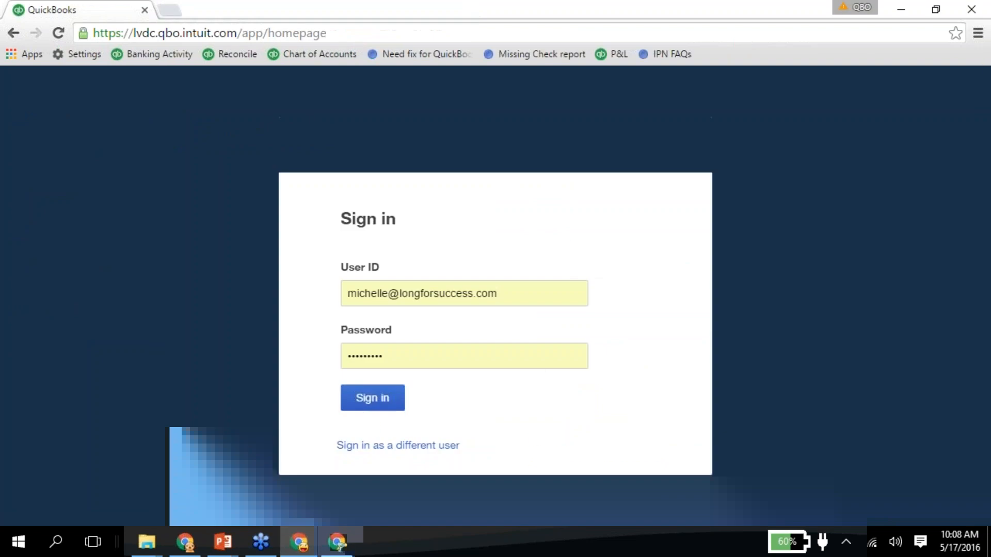
click(385, 403)
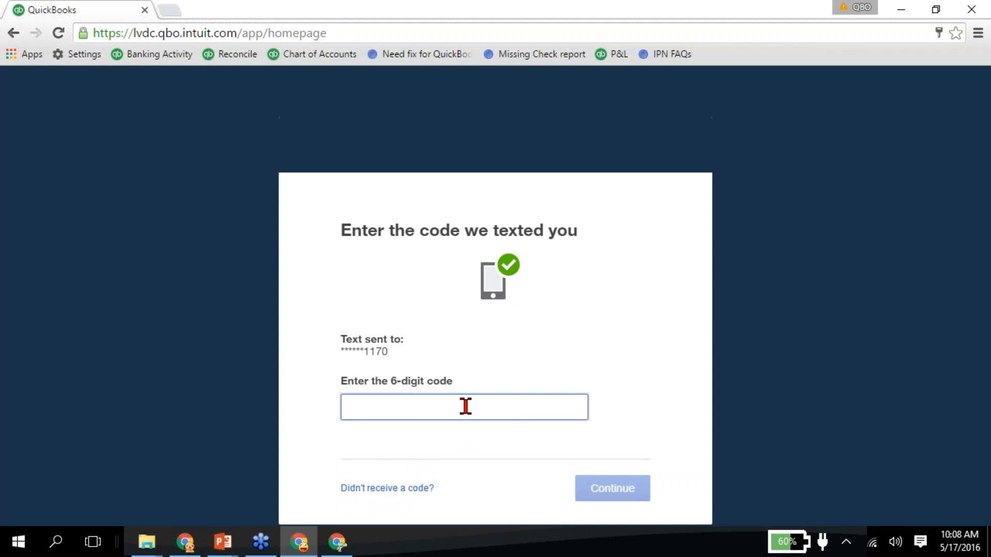
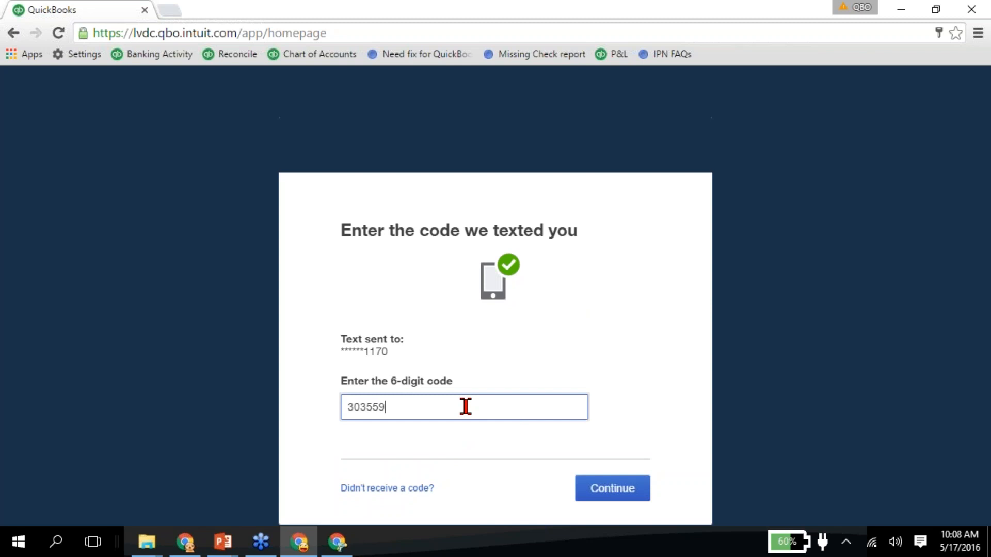
click(612, 491)
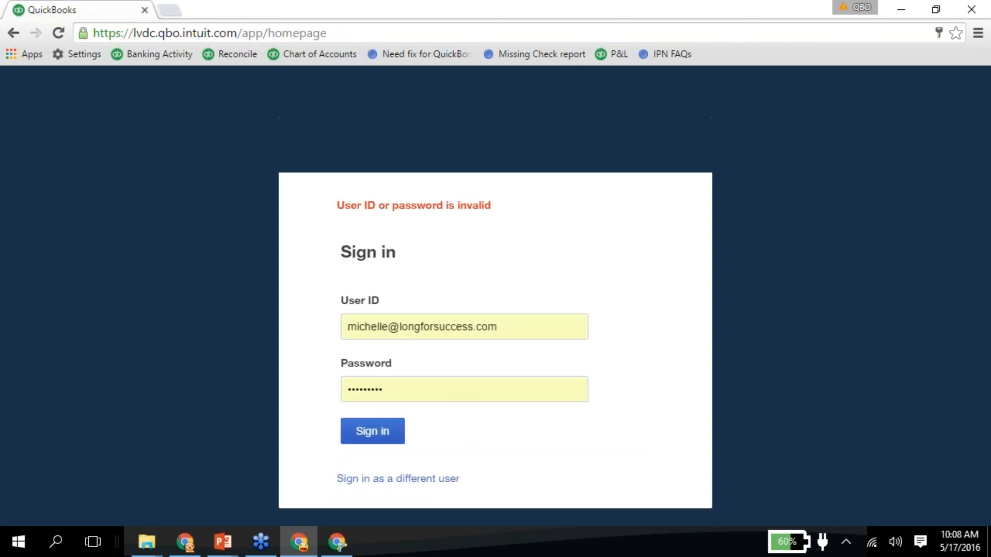
Step: Retype the password twice with fresh texted codes; sign-in still reports an invalid user ID or password
double_click(471, 391)
text(•)
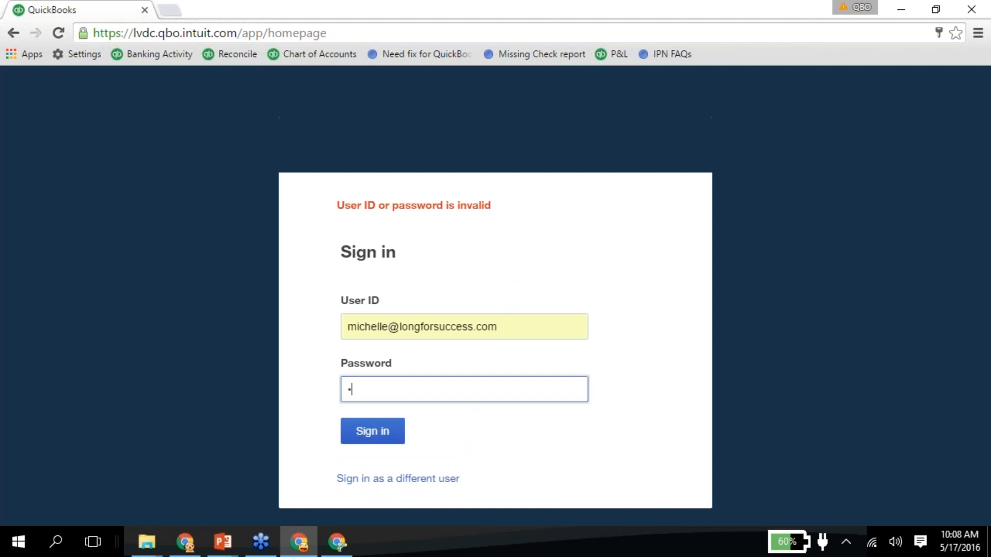
text(••••••••)
key(Return)
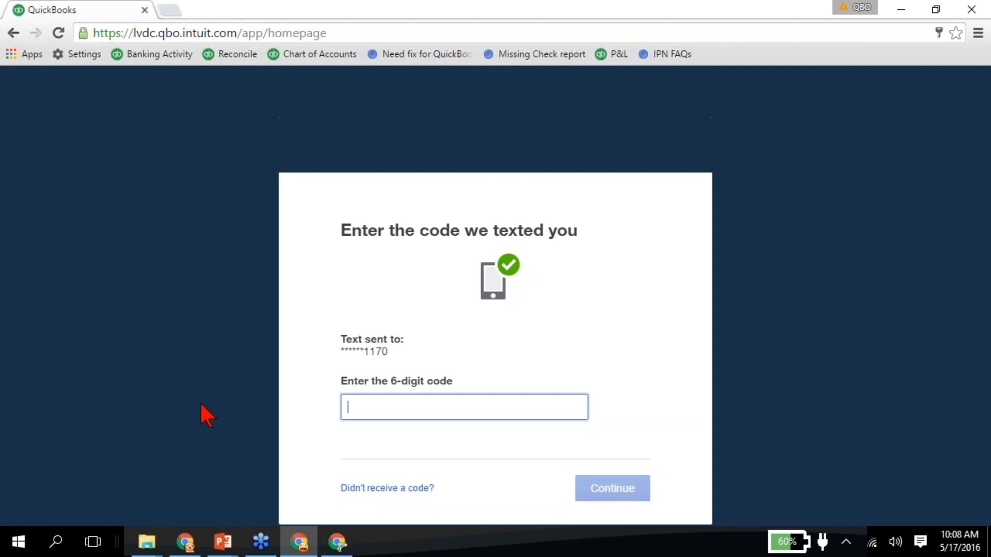
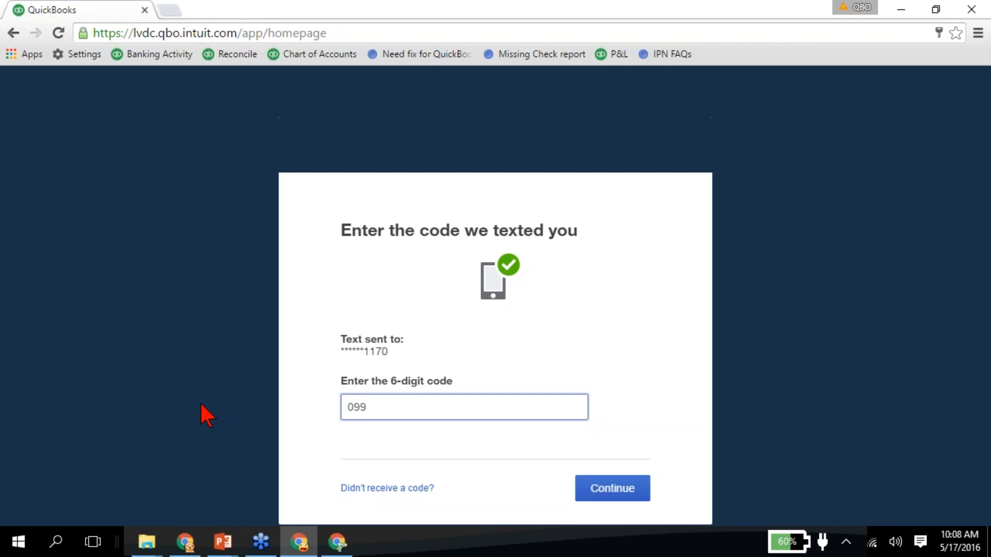
click(594, 488)
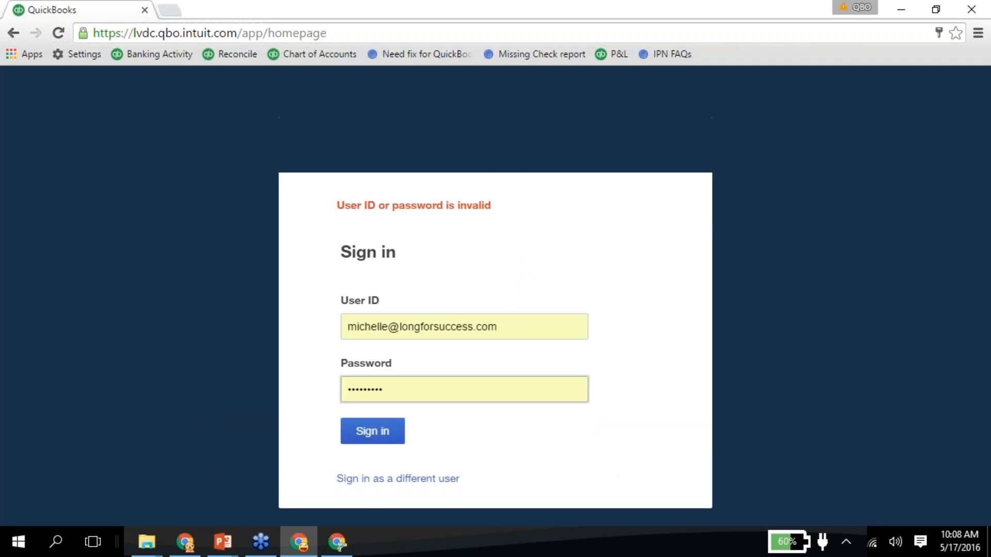
drag(413, 391, 243, 366)
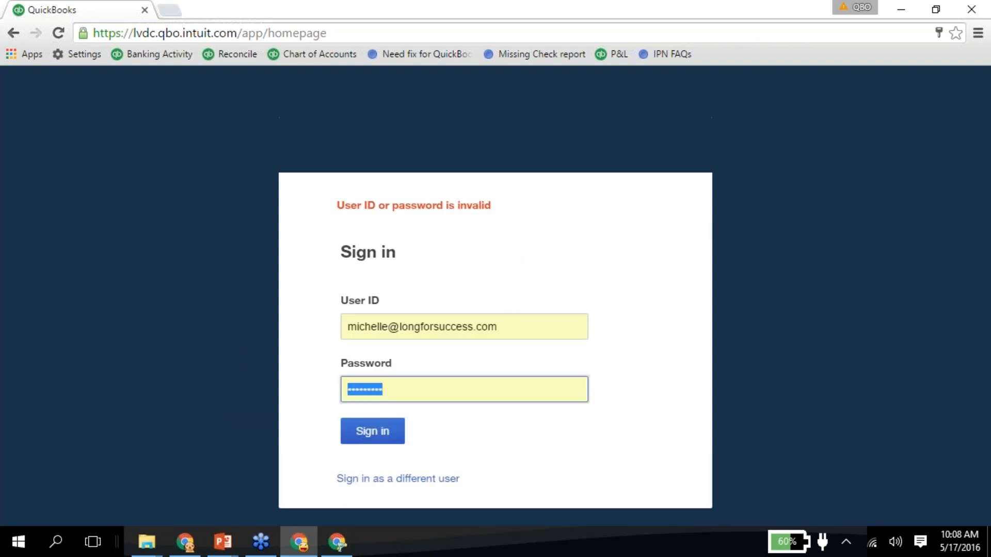
text(******)
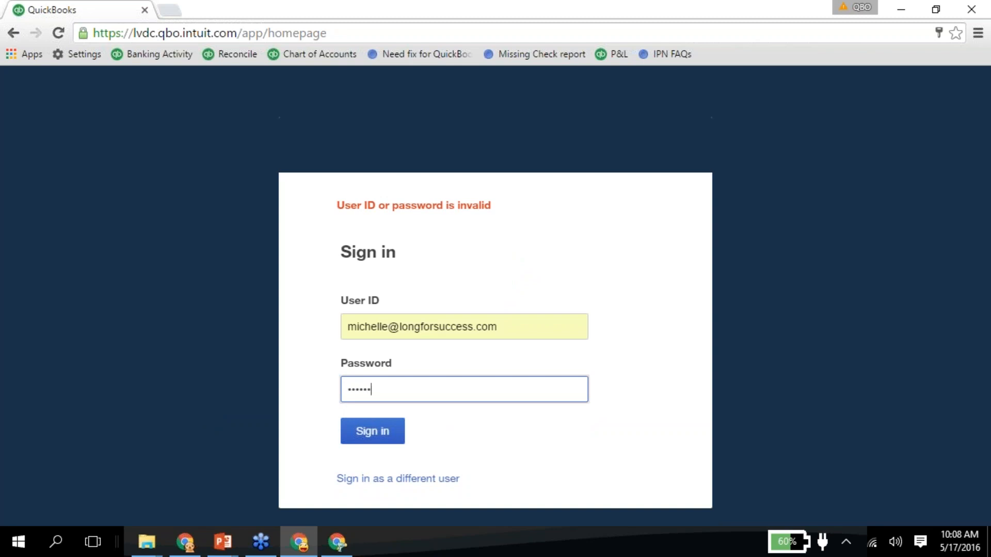
text(**)
key(Return)
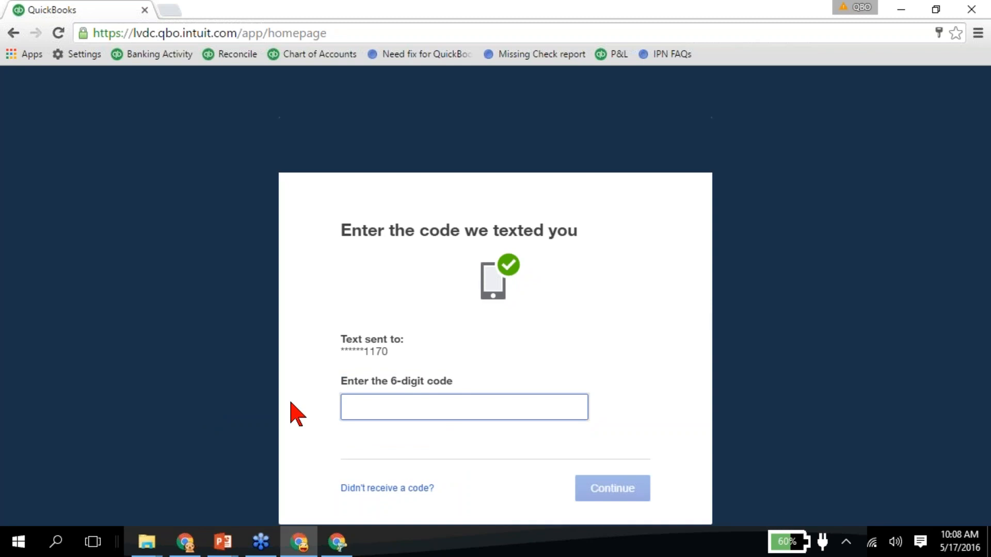
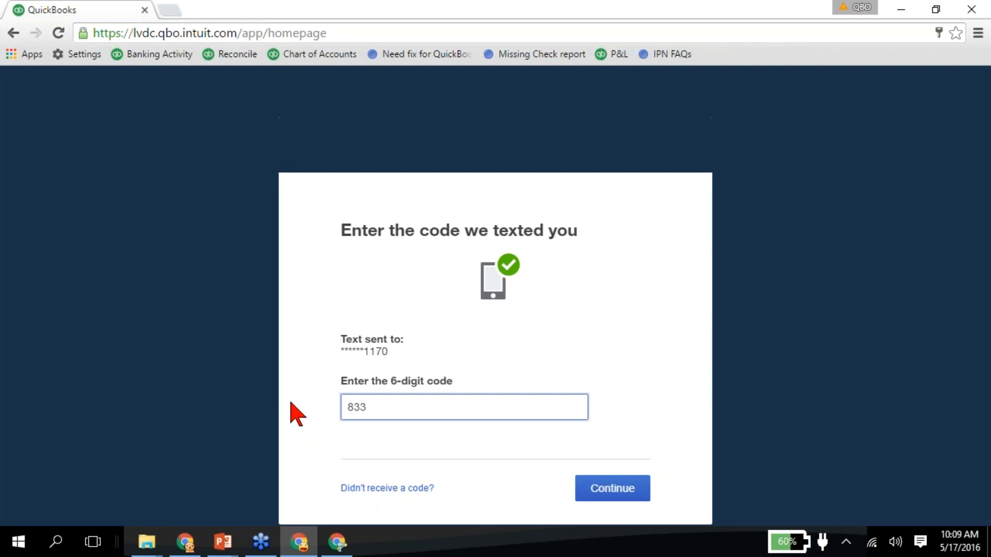
click(604, 488)
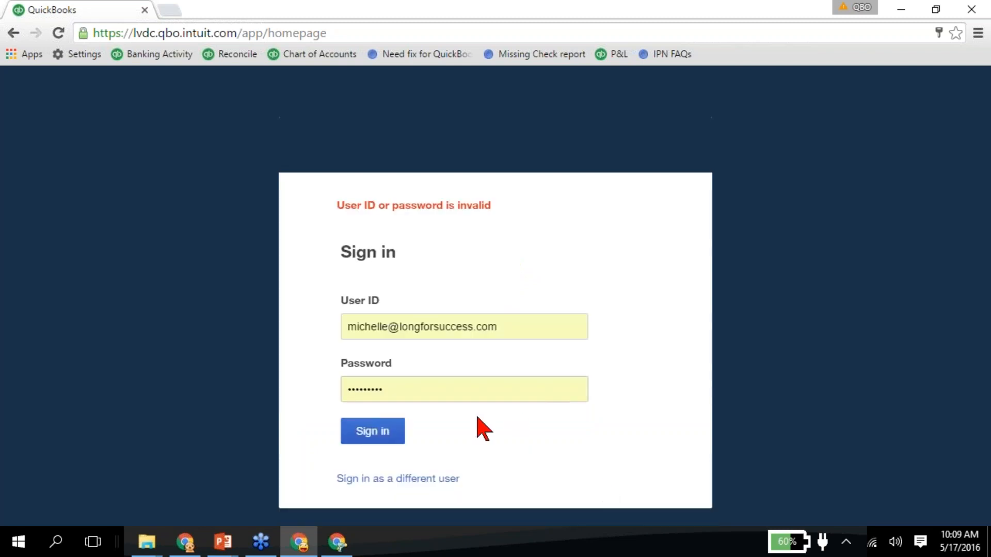
Step: Sign in to QuickBooks Online Accountant with the password and texted code, declining to save the password
click(337, 542)
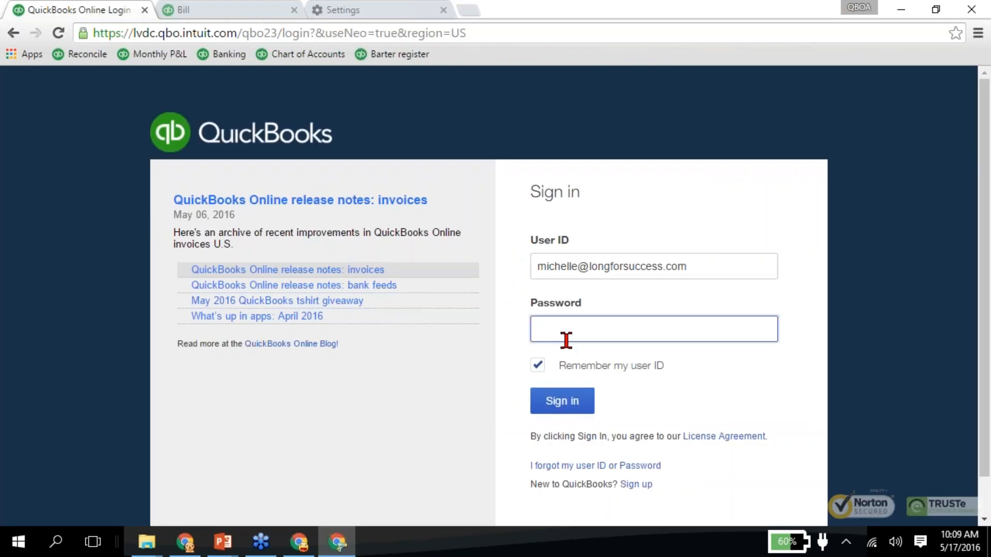
text(*****)
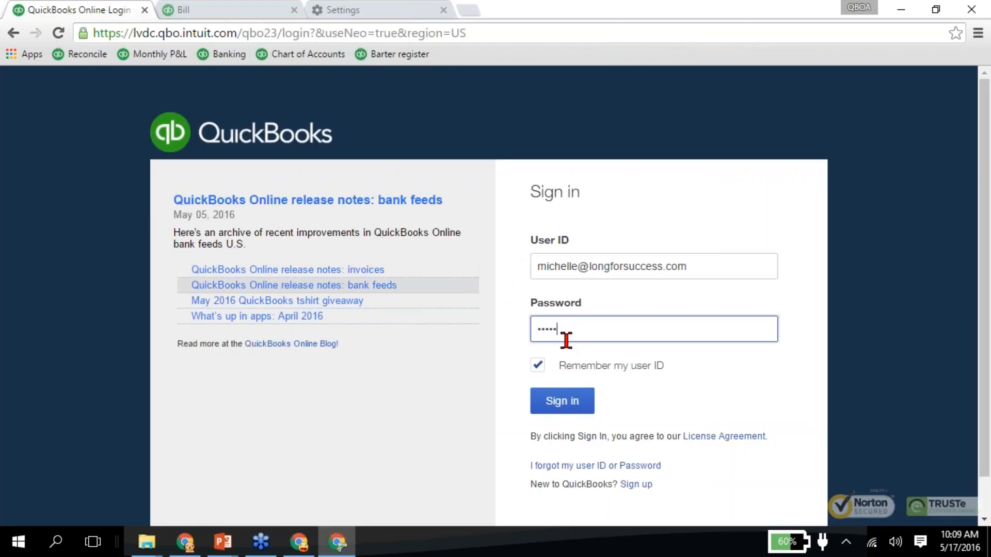
text(****)
key(Return)
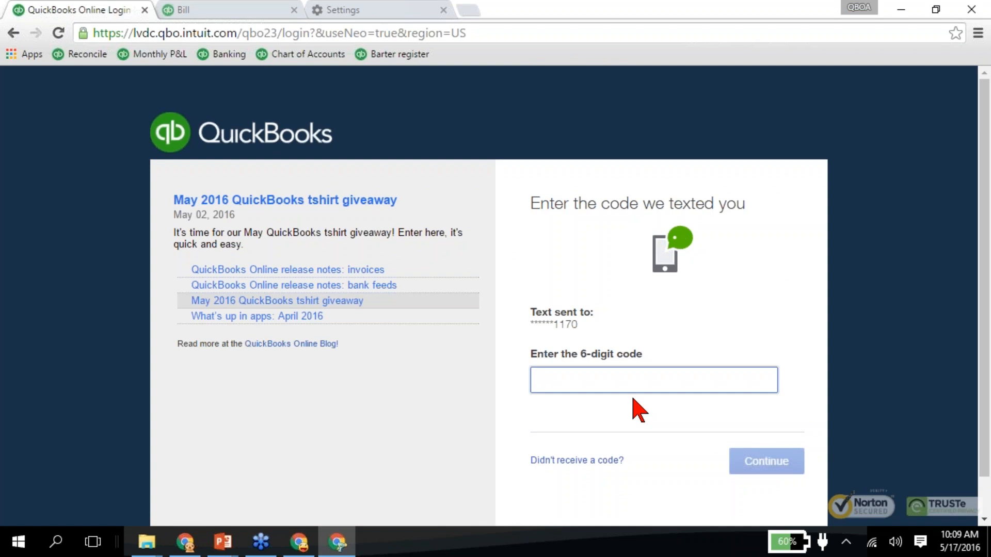
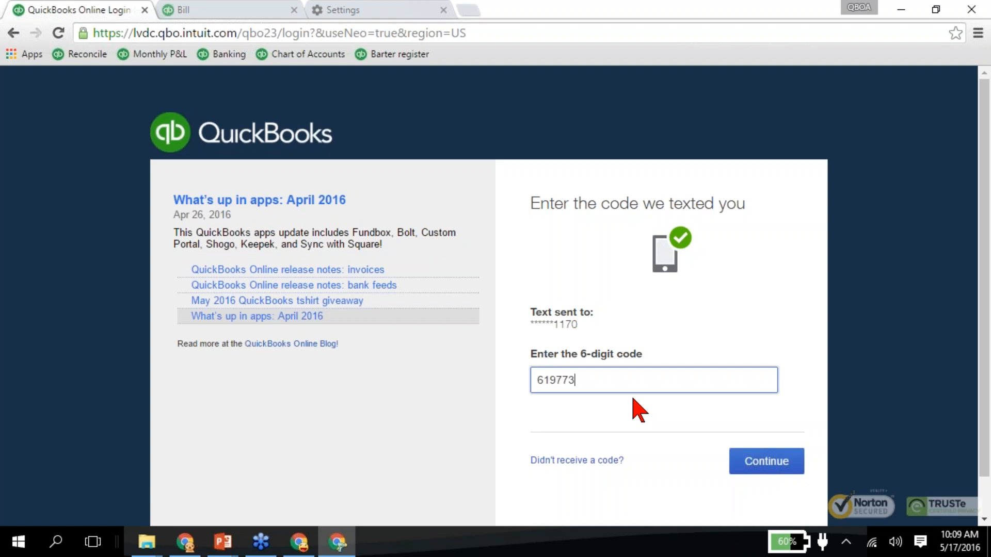
click(781, 464)
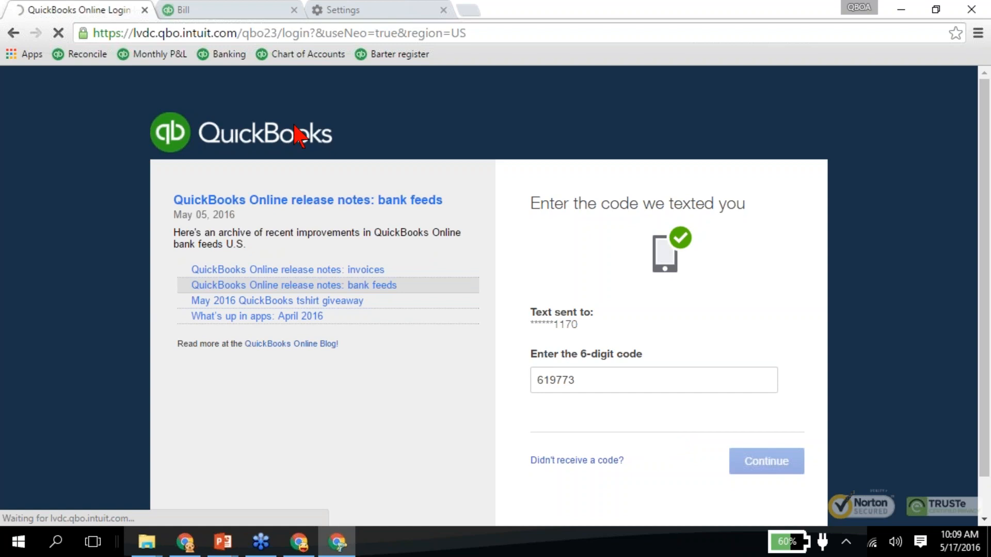
click(268, 270)
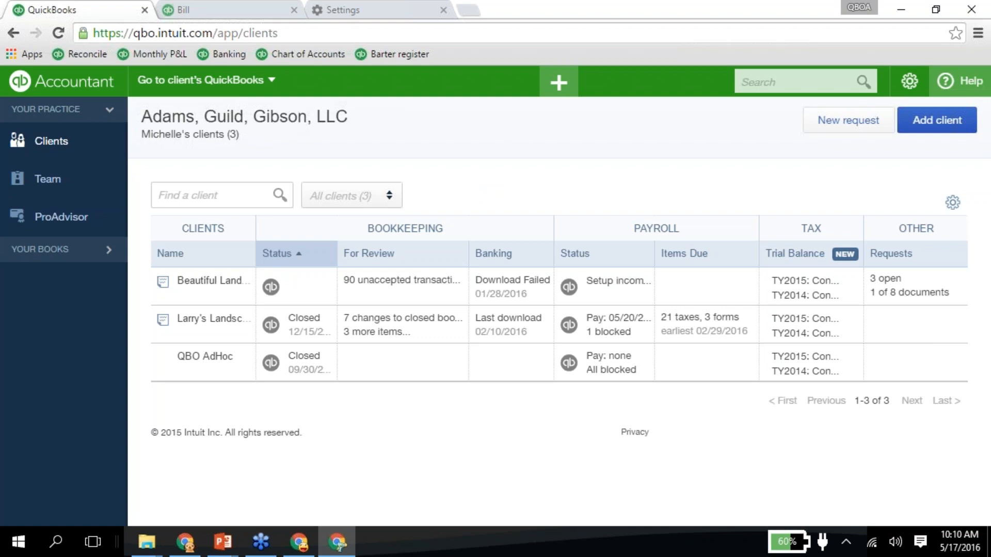
click(909, 82)
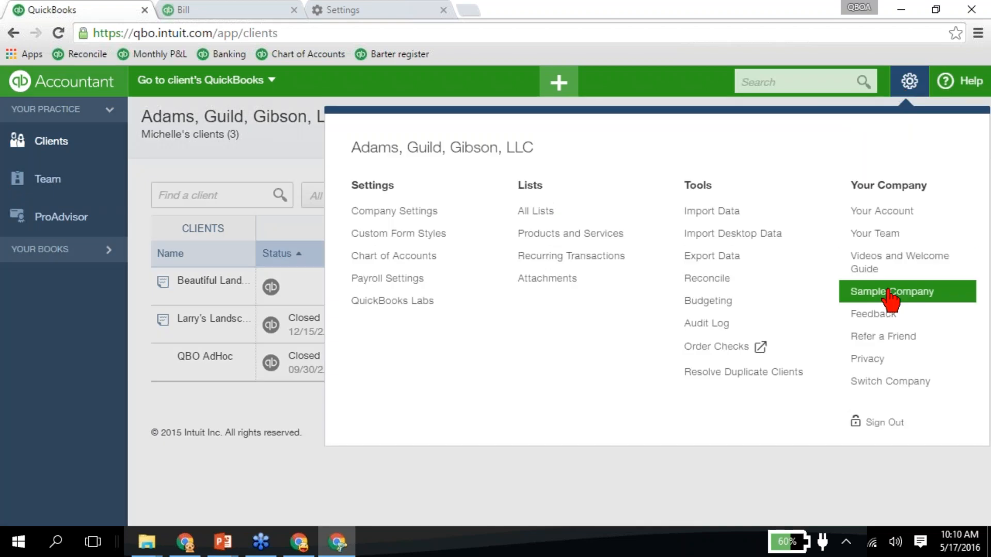